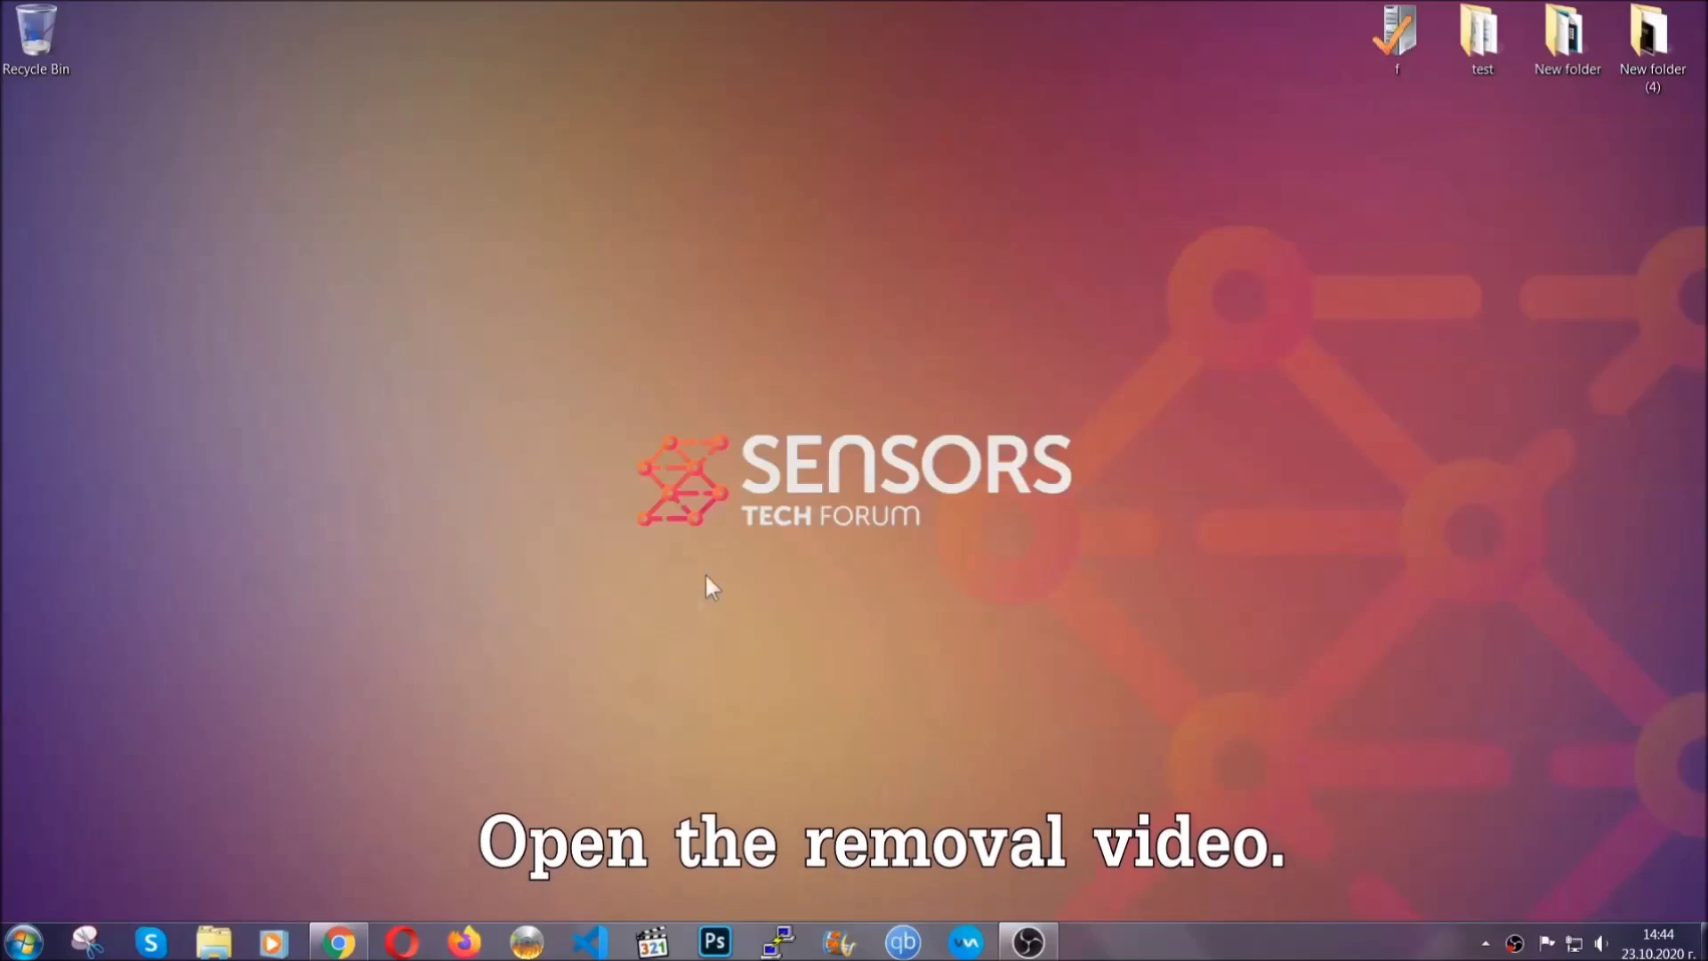
# Follow the YouTube video's description link and download SpyHunter-Installer.exe from the instructions page
pyautogui.click(338, 943)
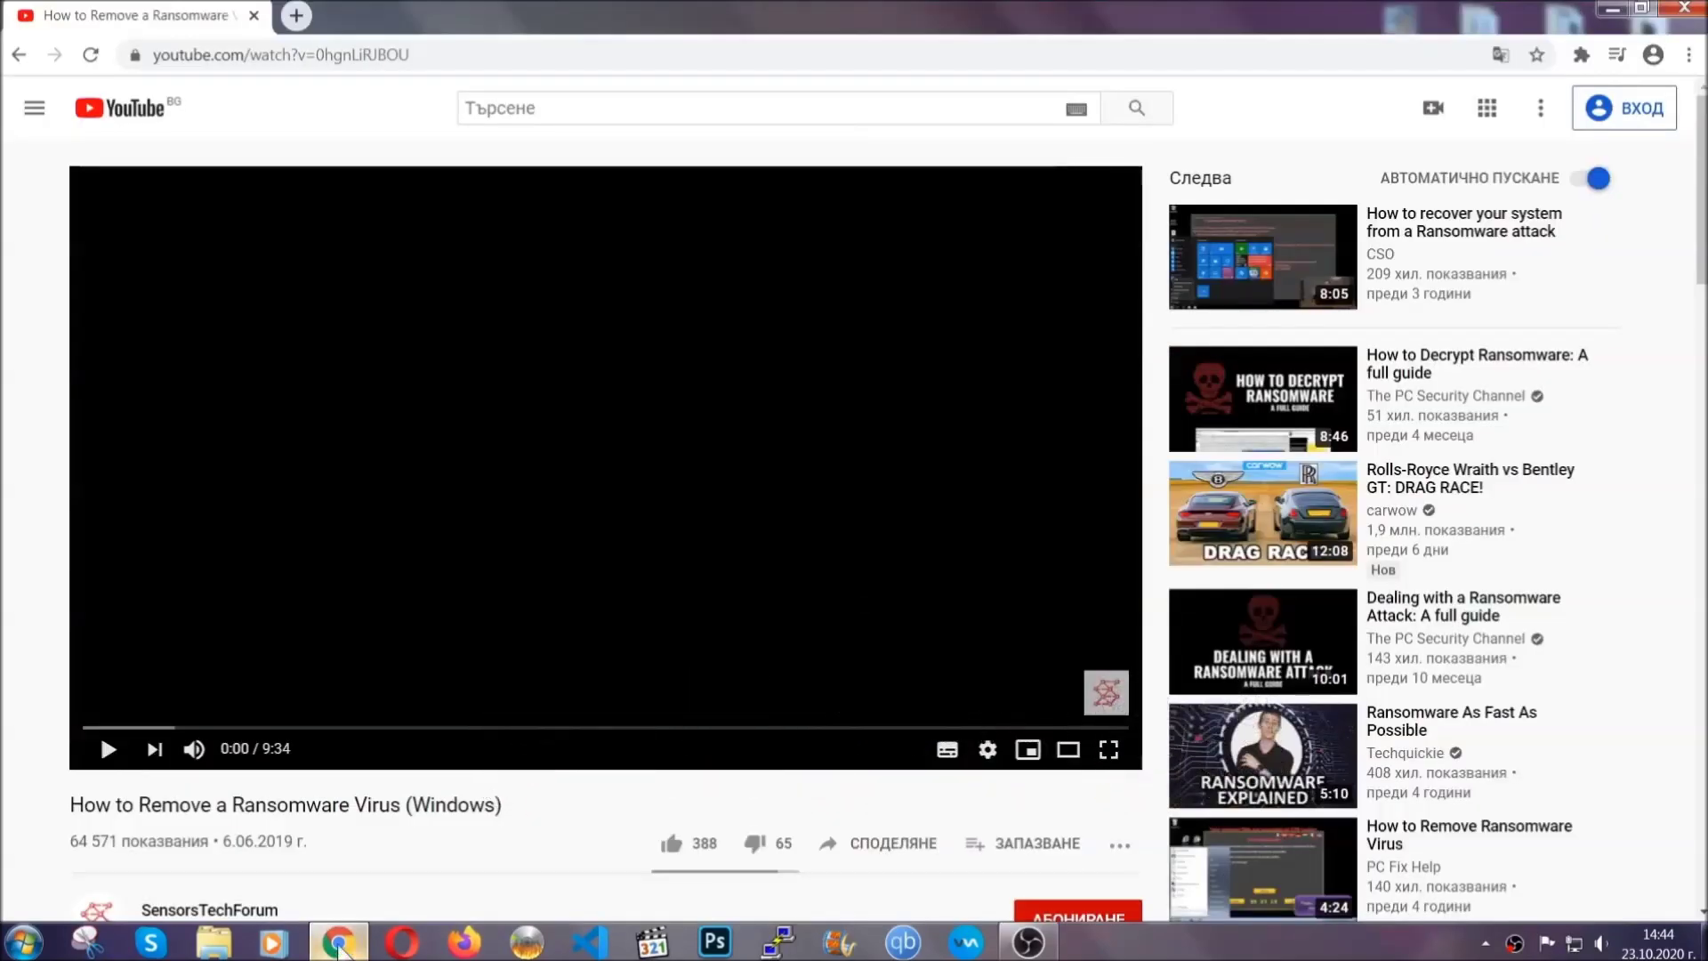
pyautogui.scroll(-4, 313, 725)
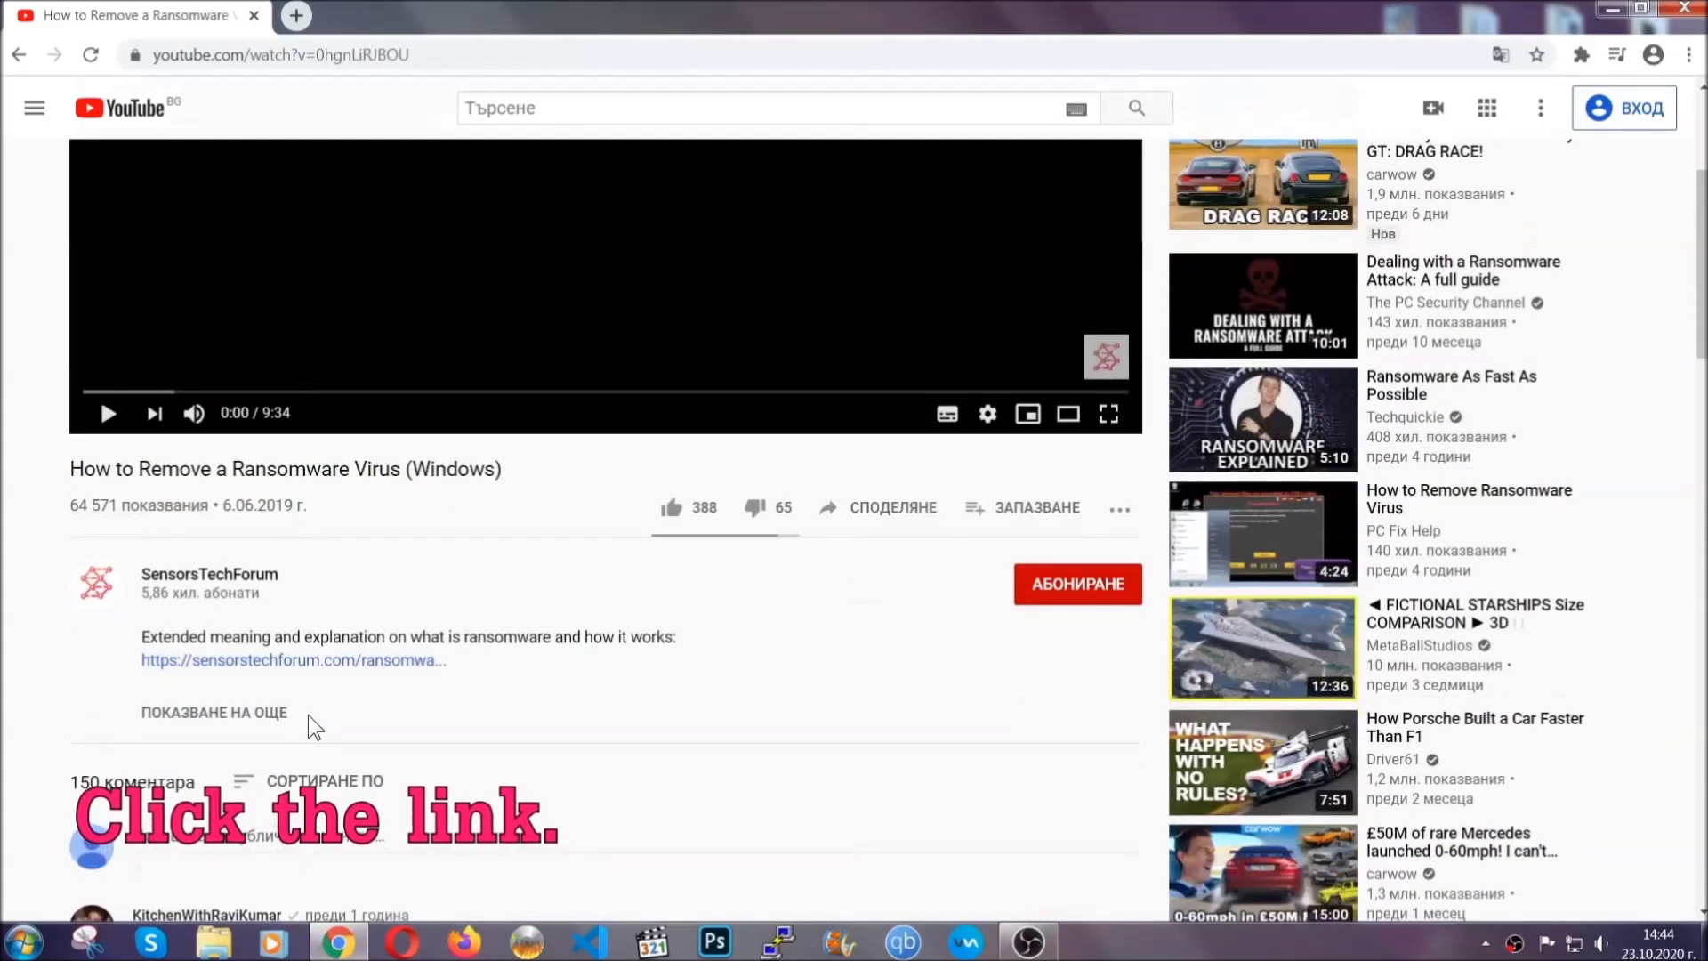
pyautogui.click(339, 663)
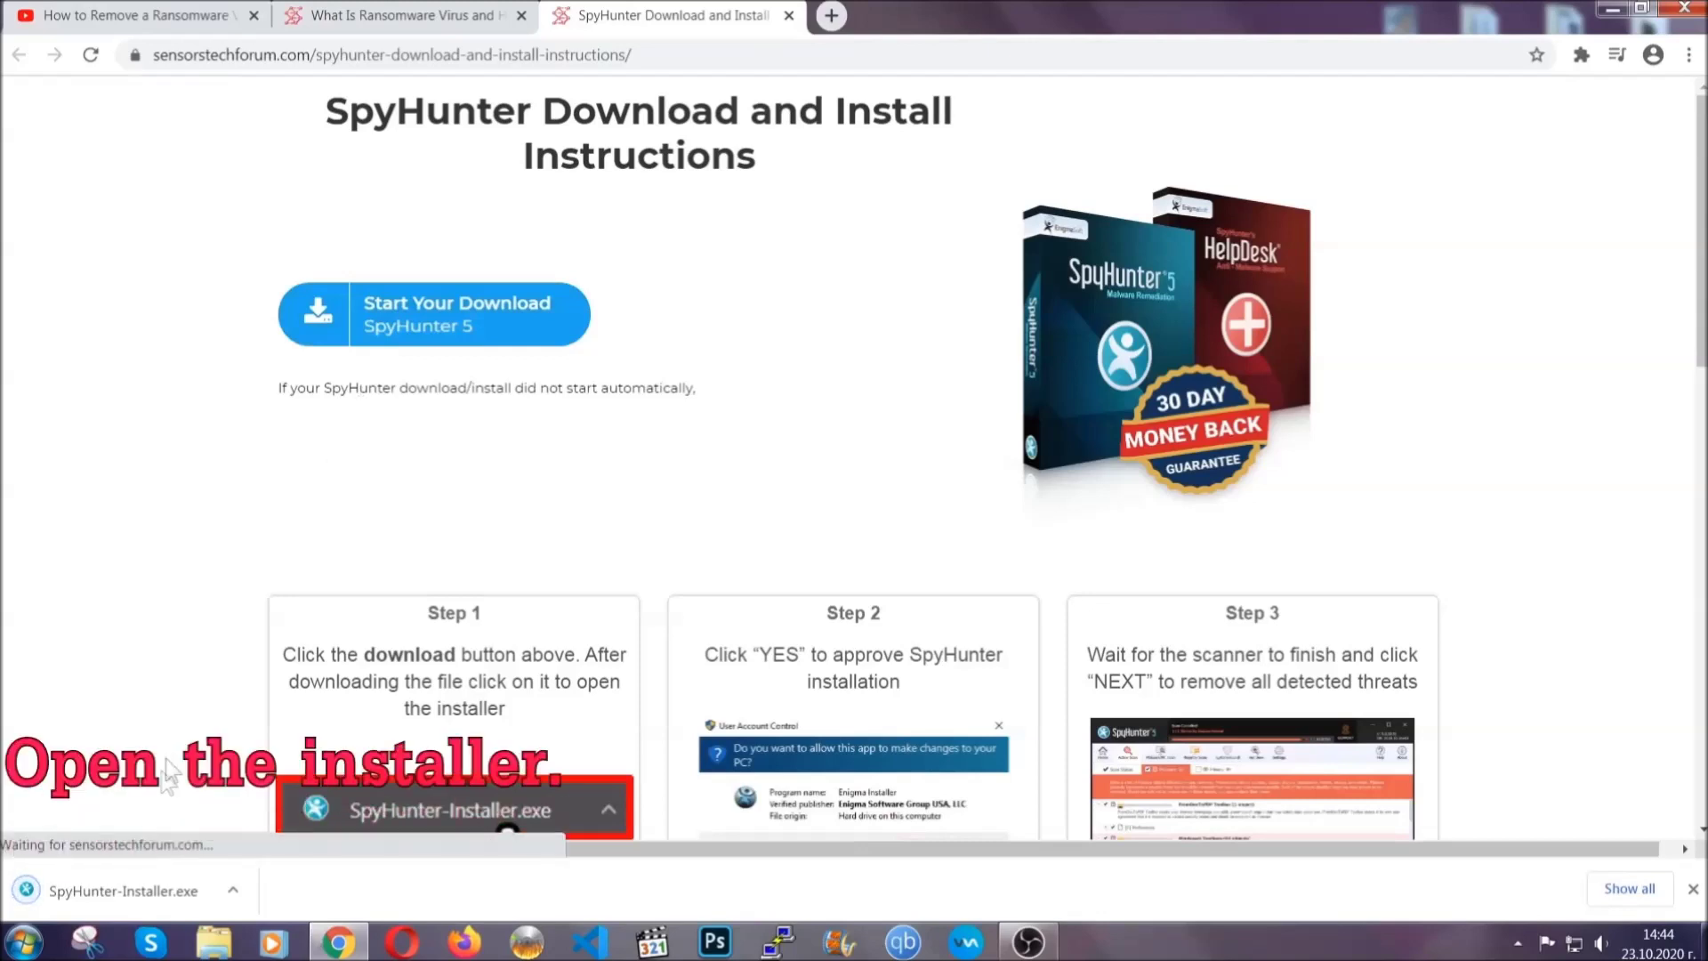
pyautogui.click(121, 887)
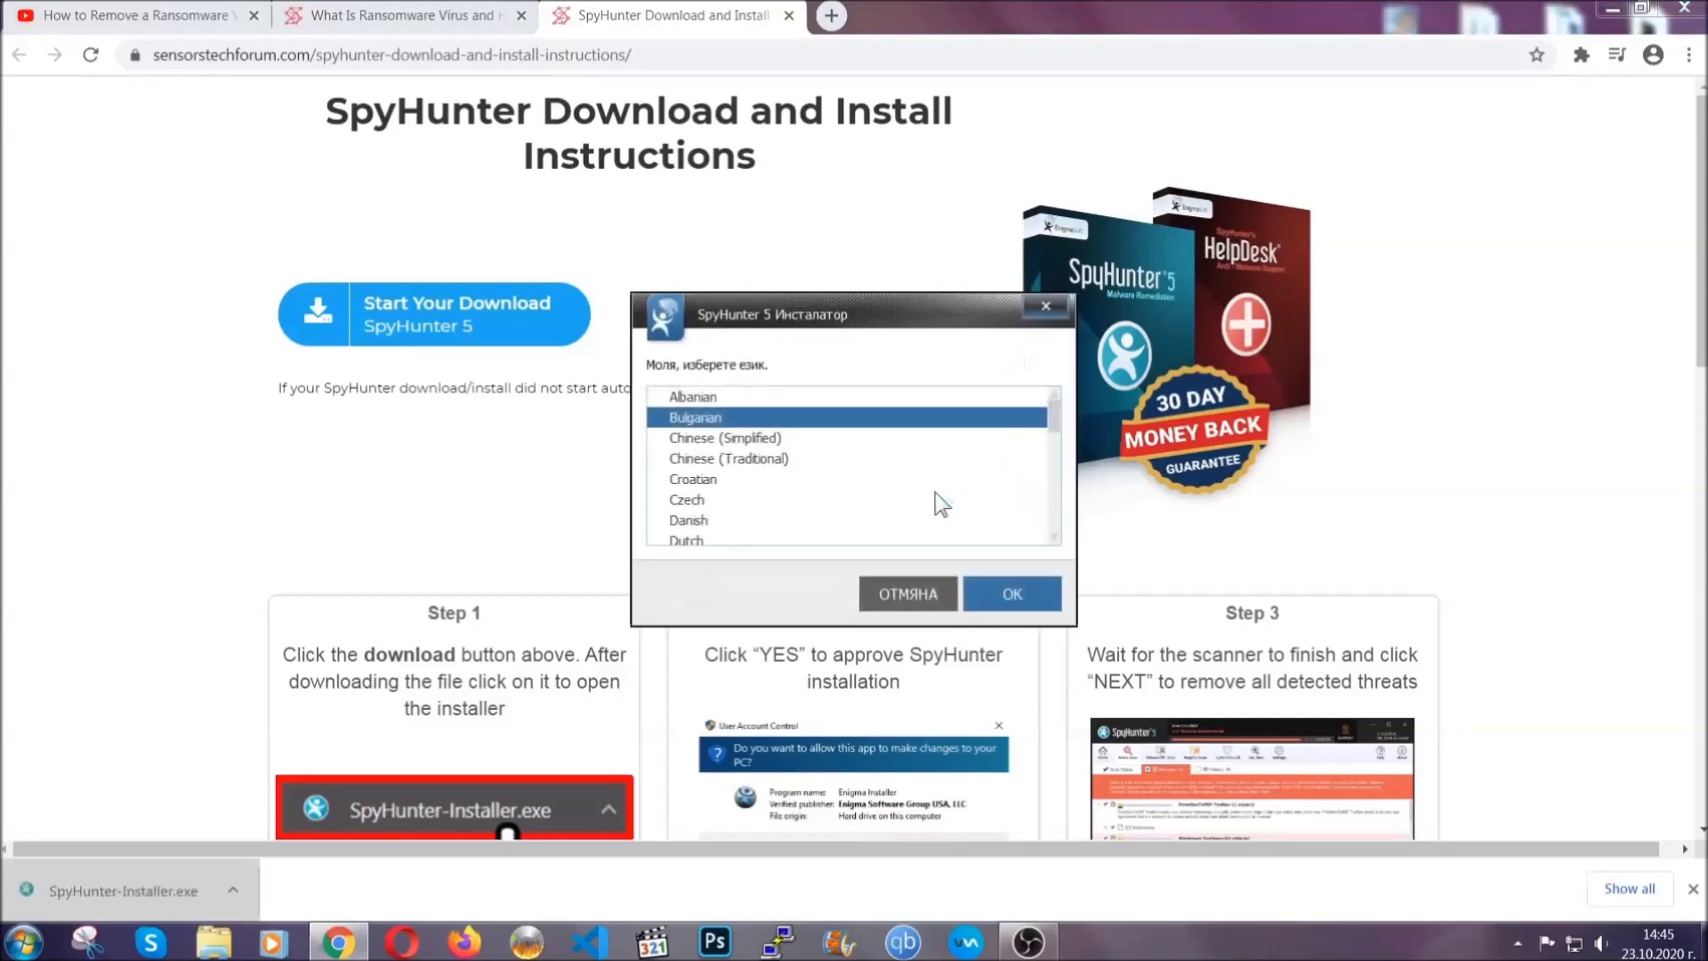
# Install SpyHunter 5 in English, accepting the EULA and Privacy Policy, and finish setup
pyautogui.scroll(-2, 877, 496)
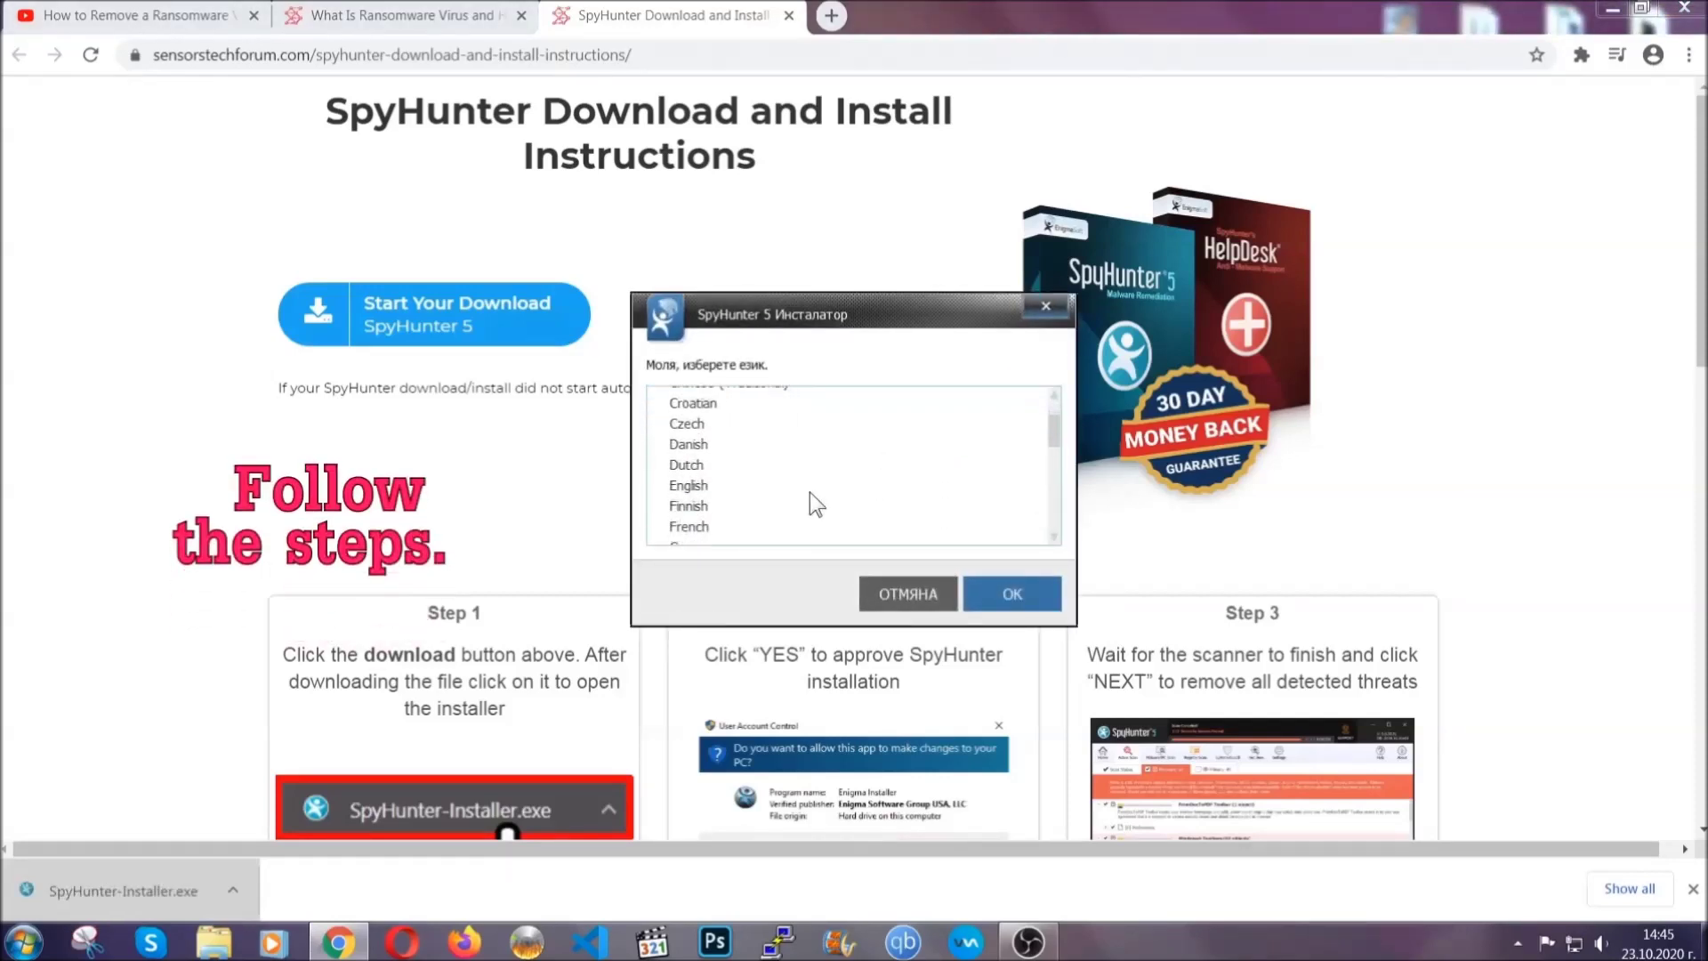
pyautogui.click(806, 487)
pyautogui.click(989, 592)
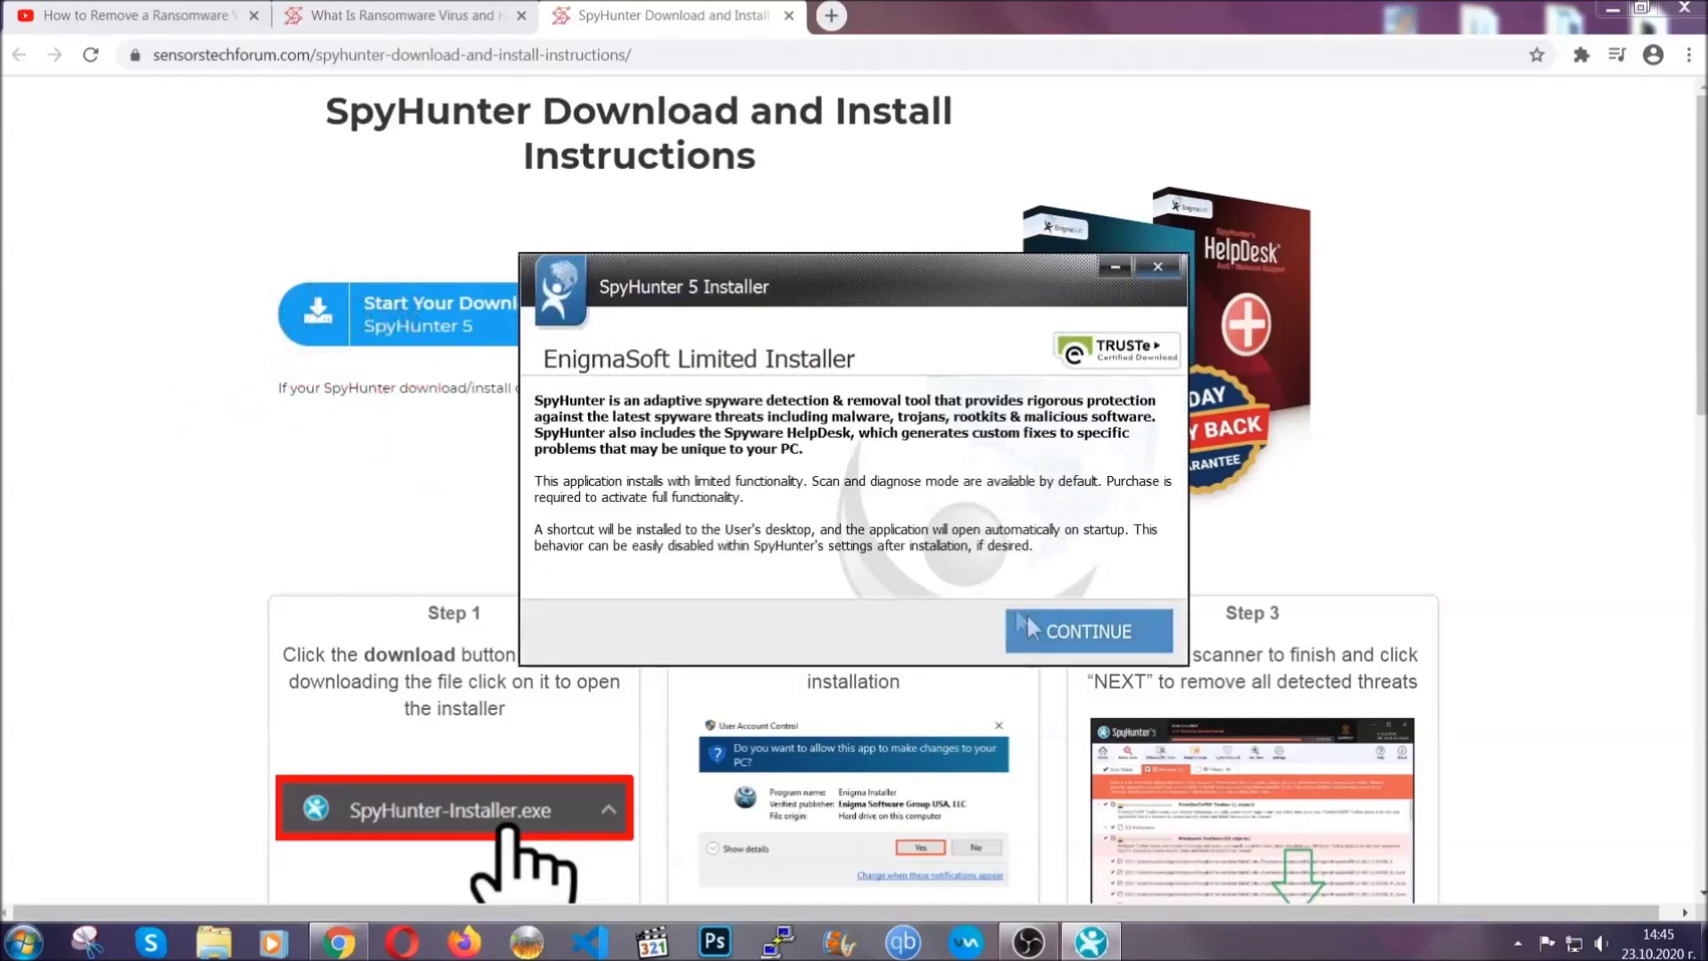
pyautogui.click(1028, 622)
pyautogui.click(980, 576)
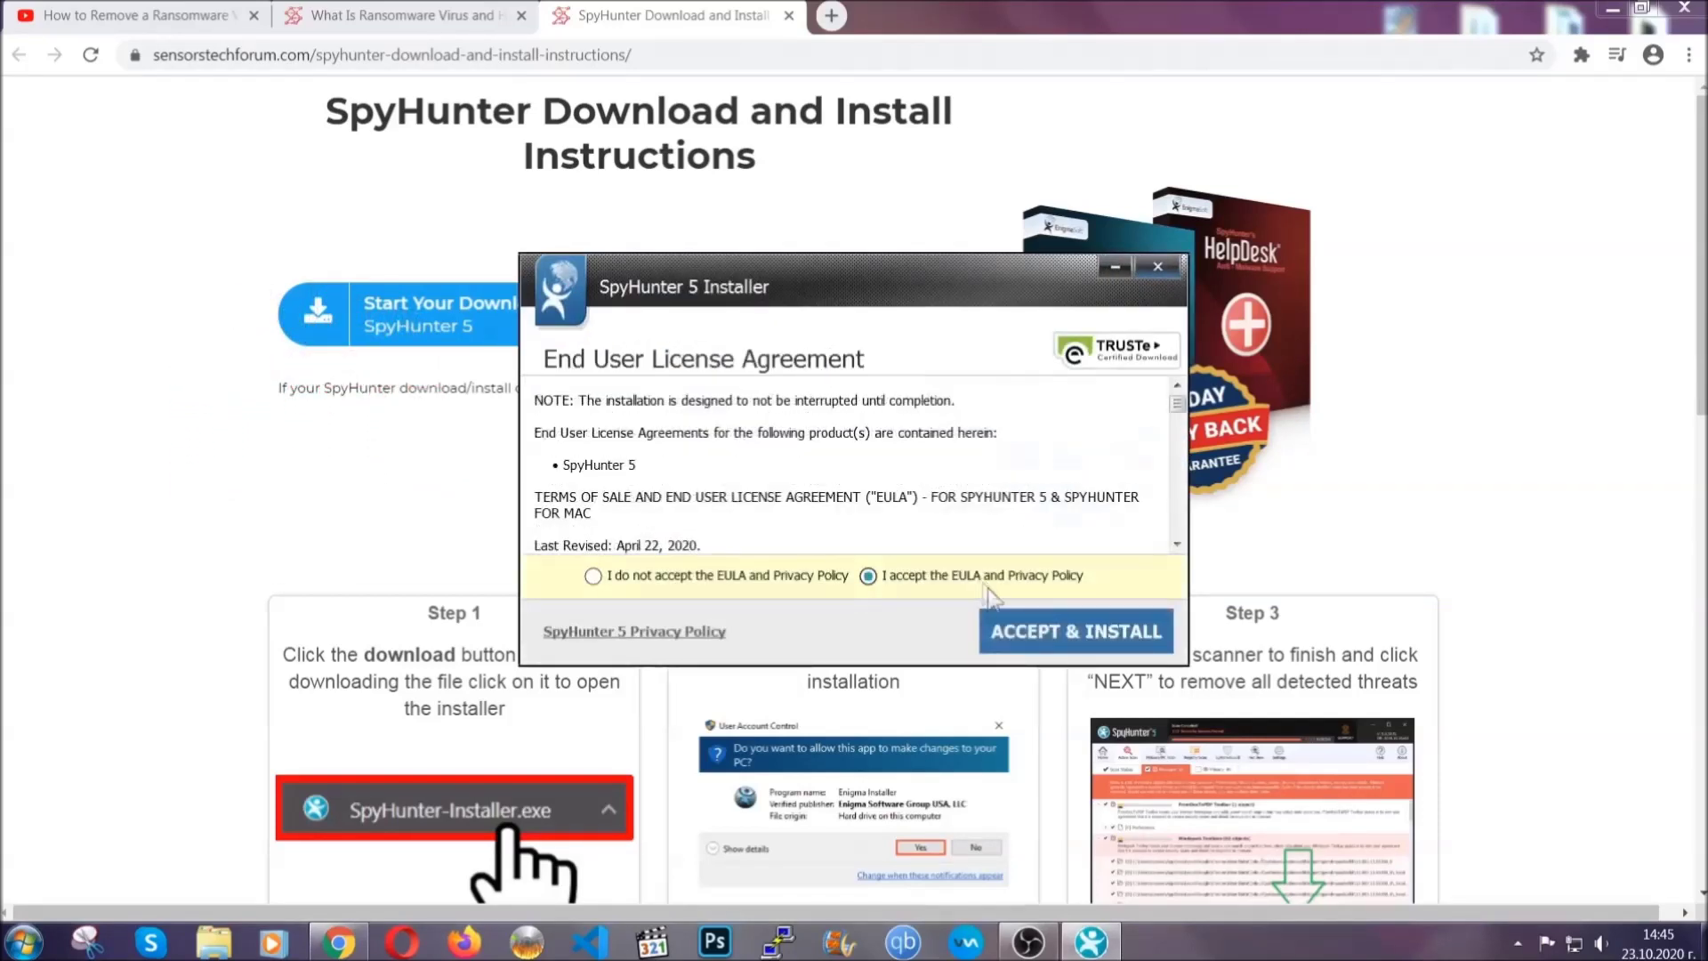
pyautogui.click(1019, 627)
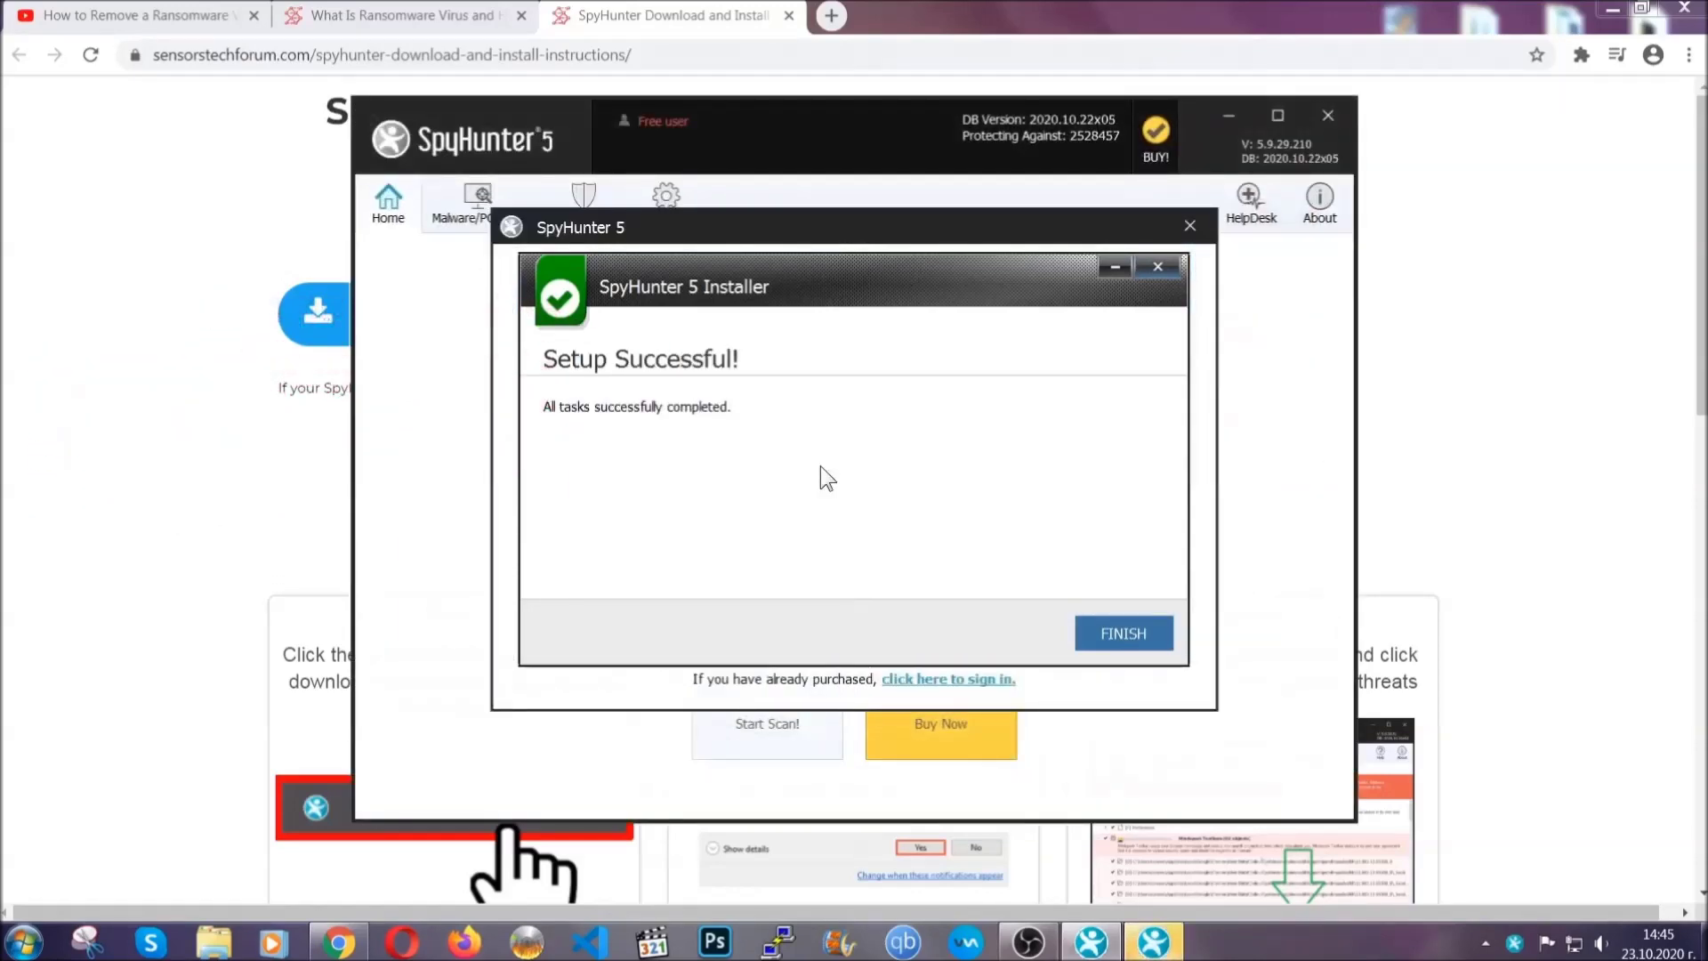
pyautogui.click(1092, 637)
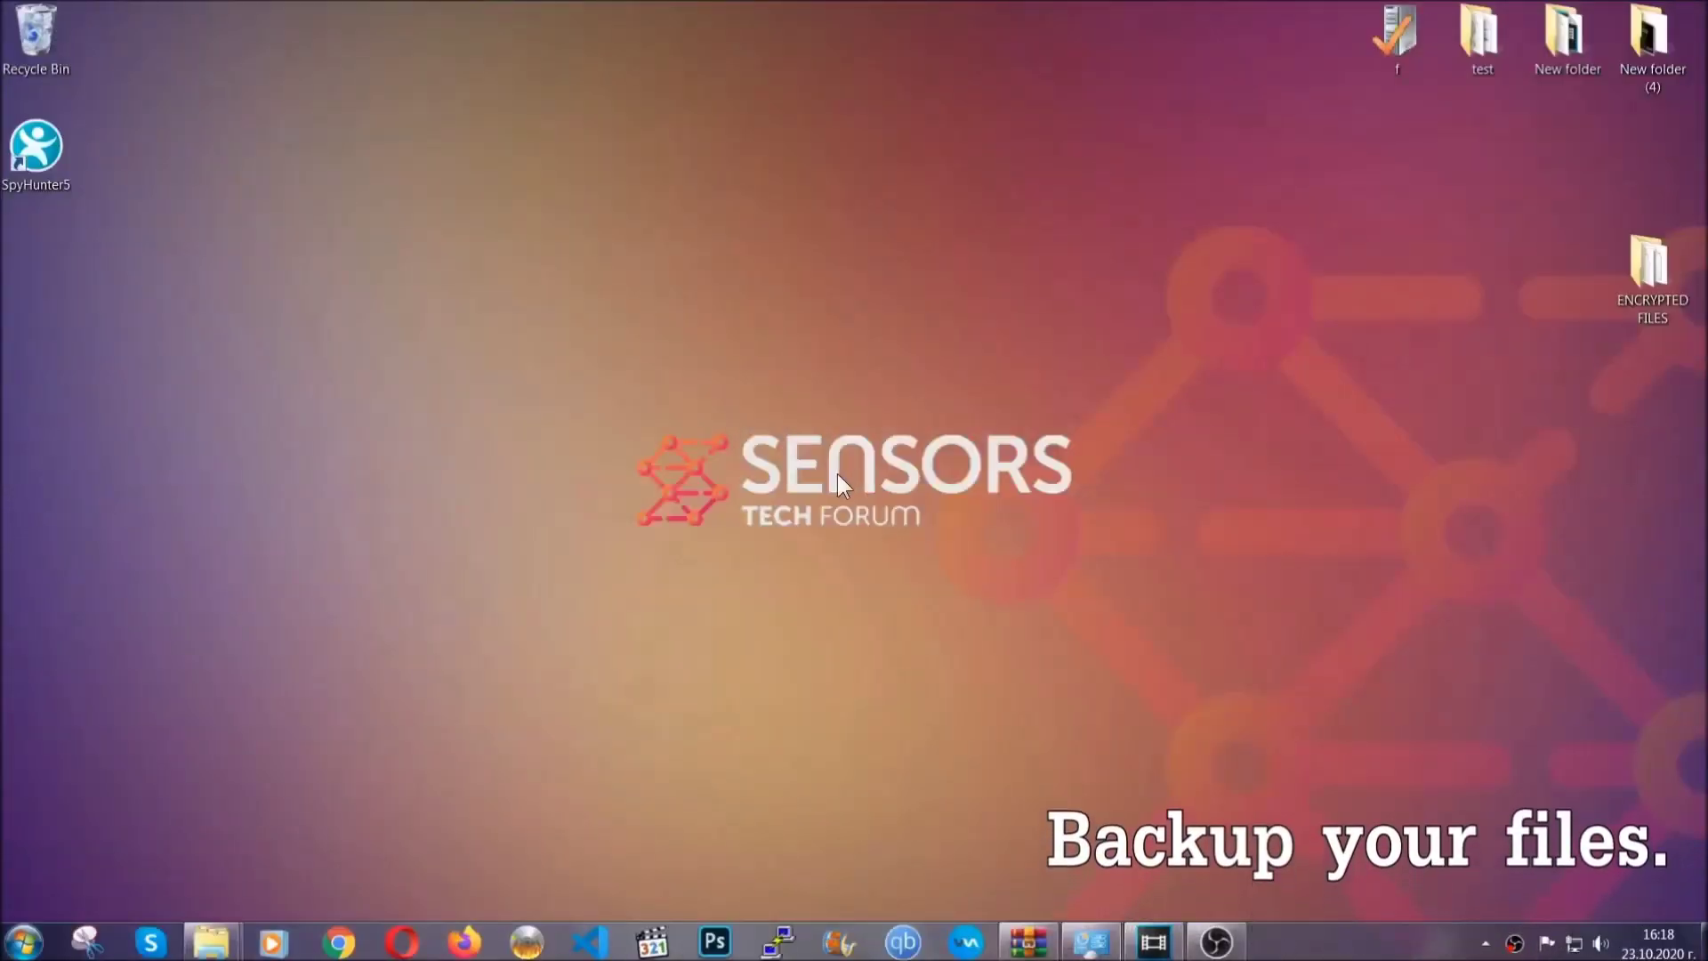
# Select and copy all six encrypted .efji files in the ENCRYPTED FILES folder
pyautogui.doubleClick(1640, 274)
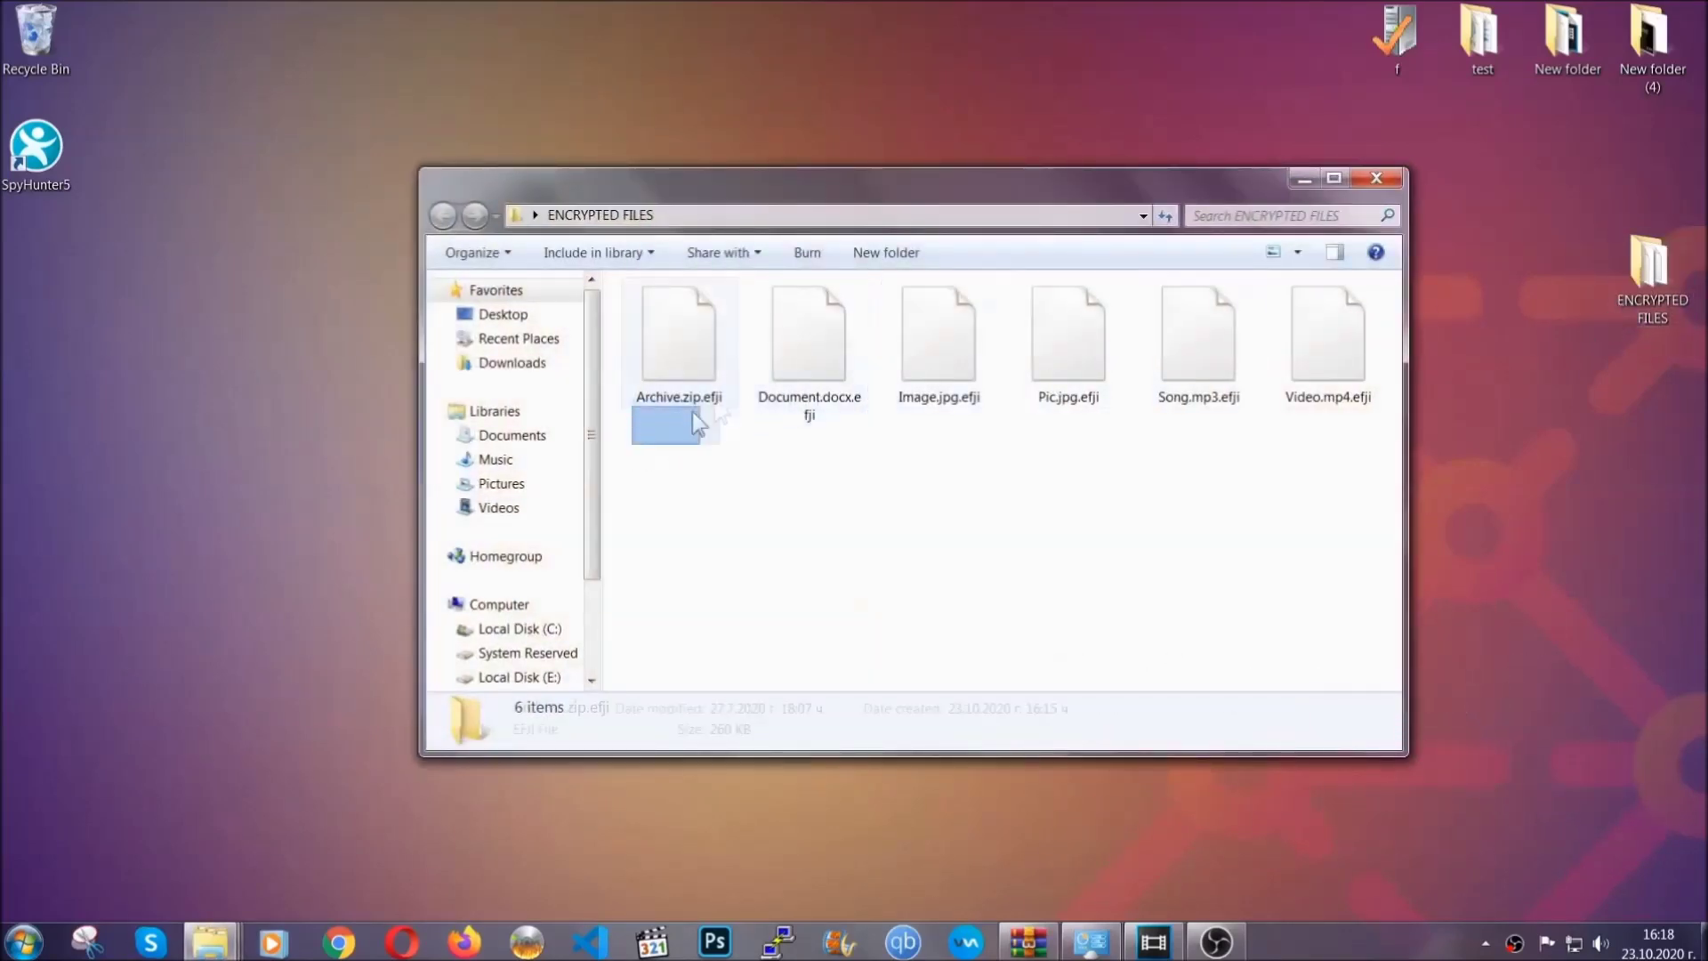
pyautogui.moveTo(693, 411); pyautogui.dragTo(1336, 317)
pyautogui.rightClick(1336, 316)
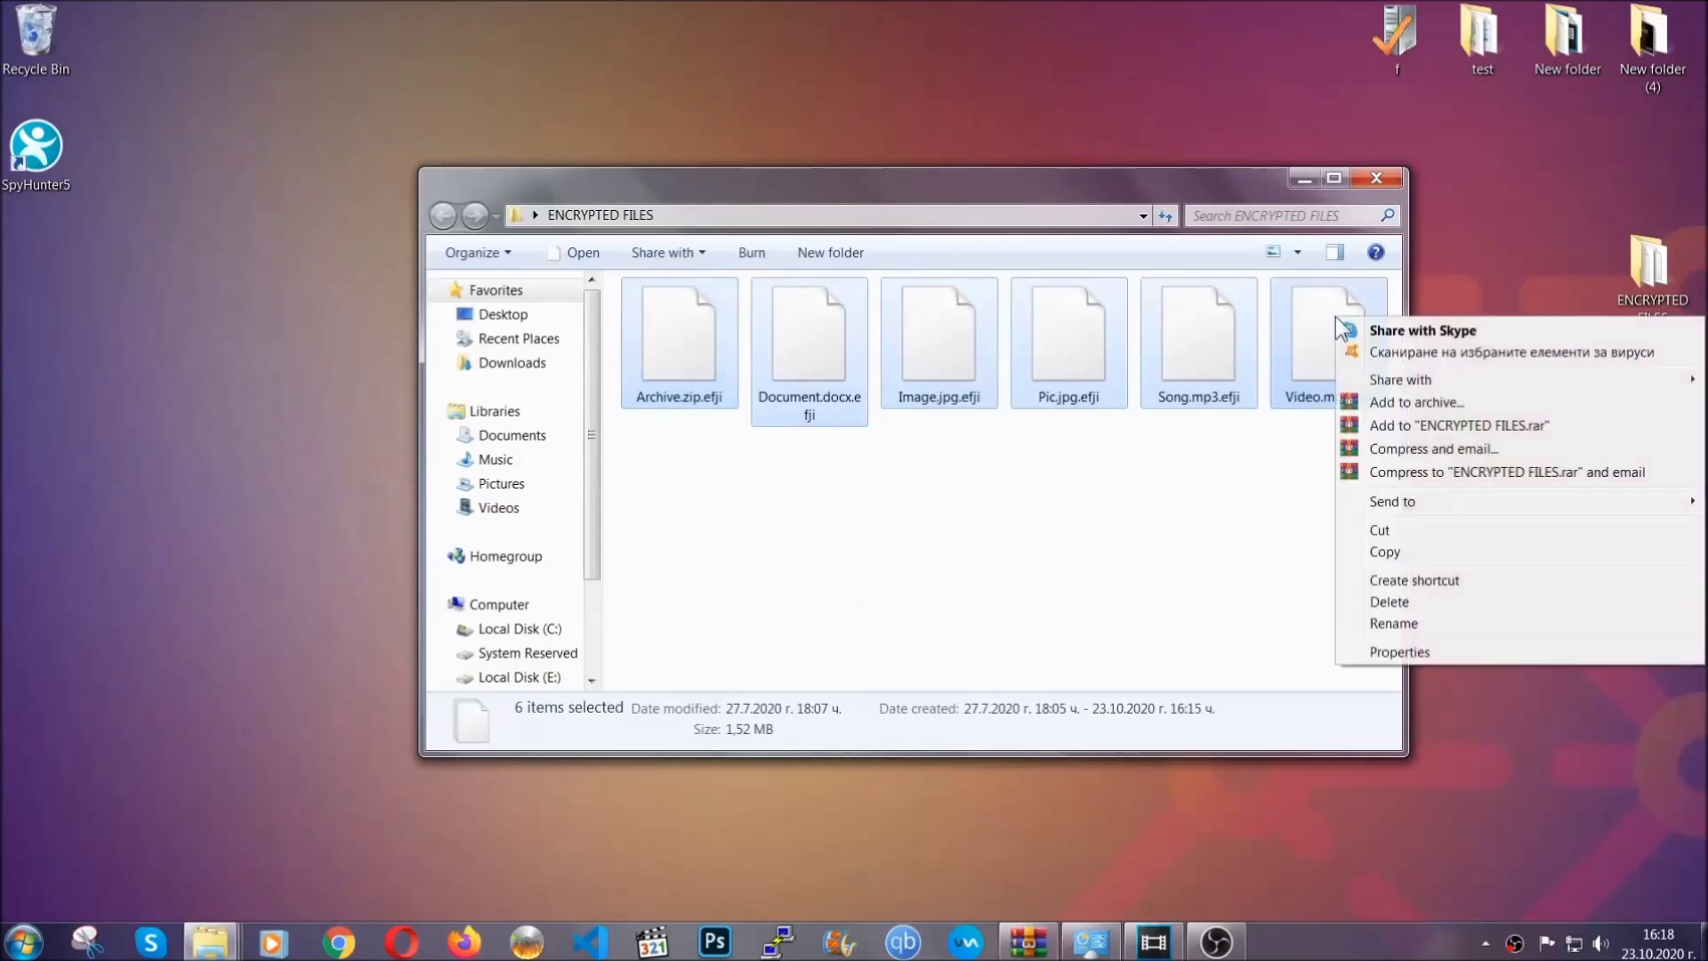
pyautogui.click(1382, 553)
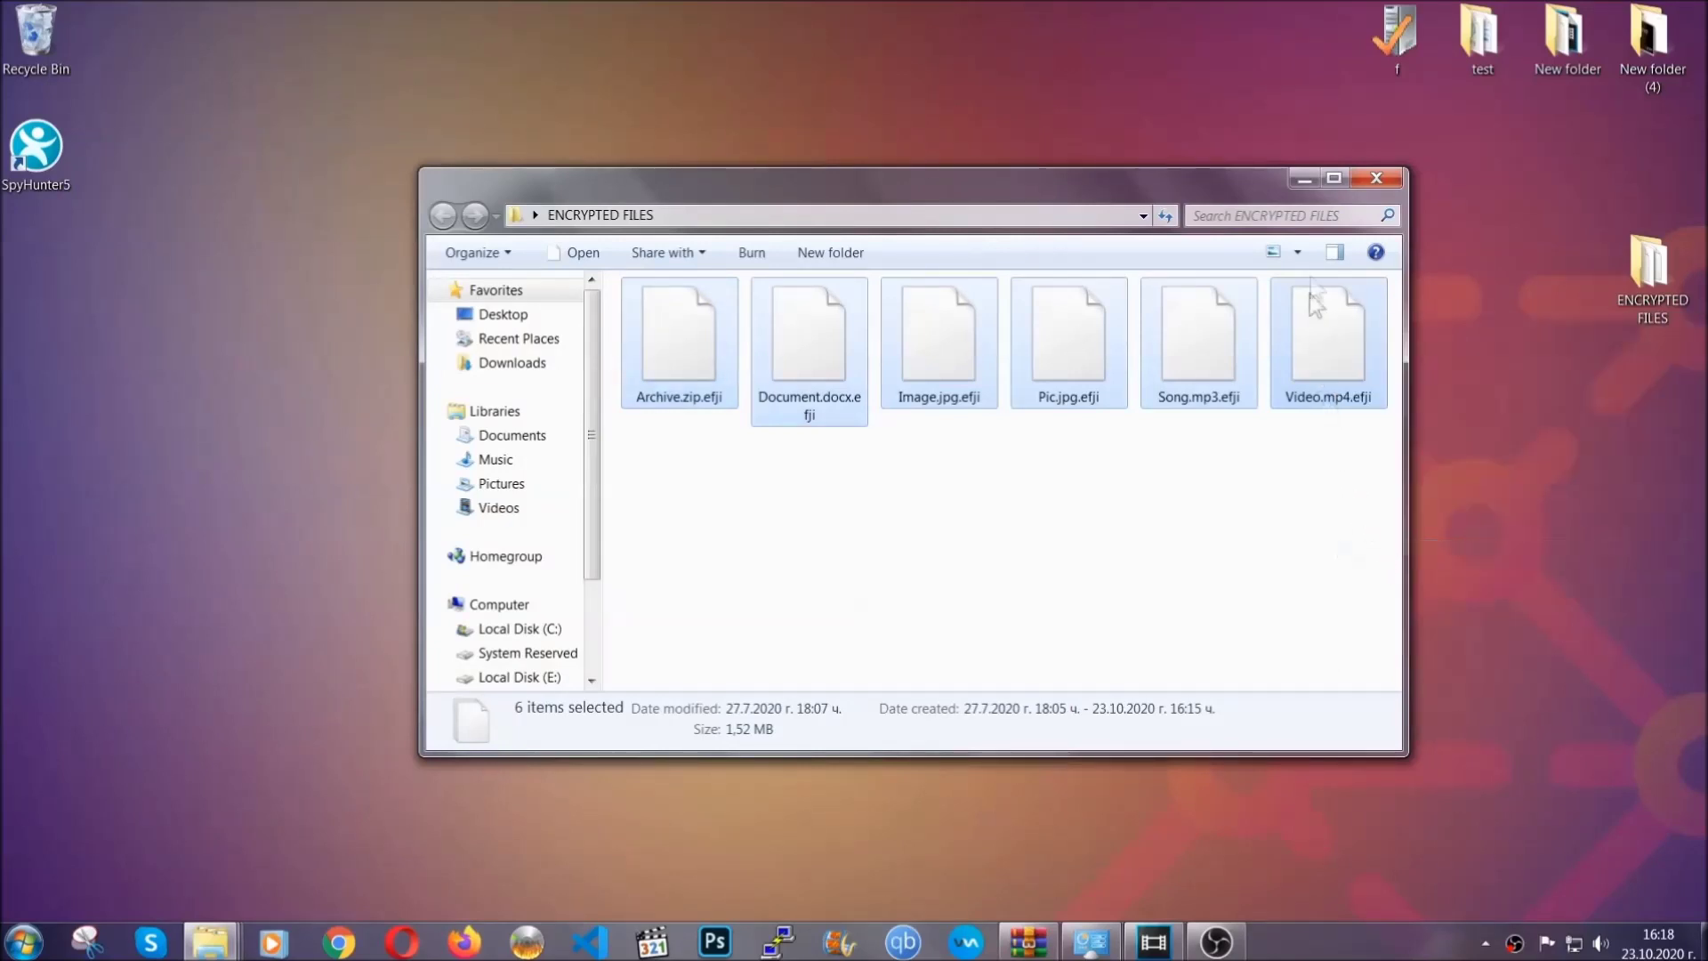
pyautogui.click(1305, 179)
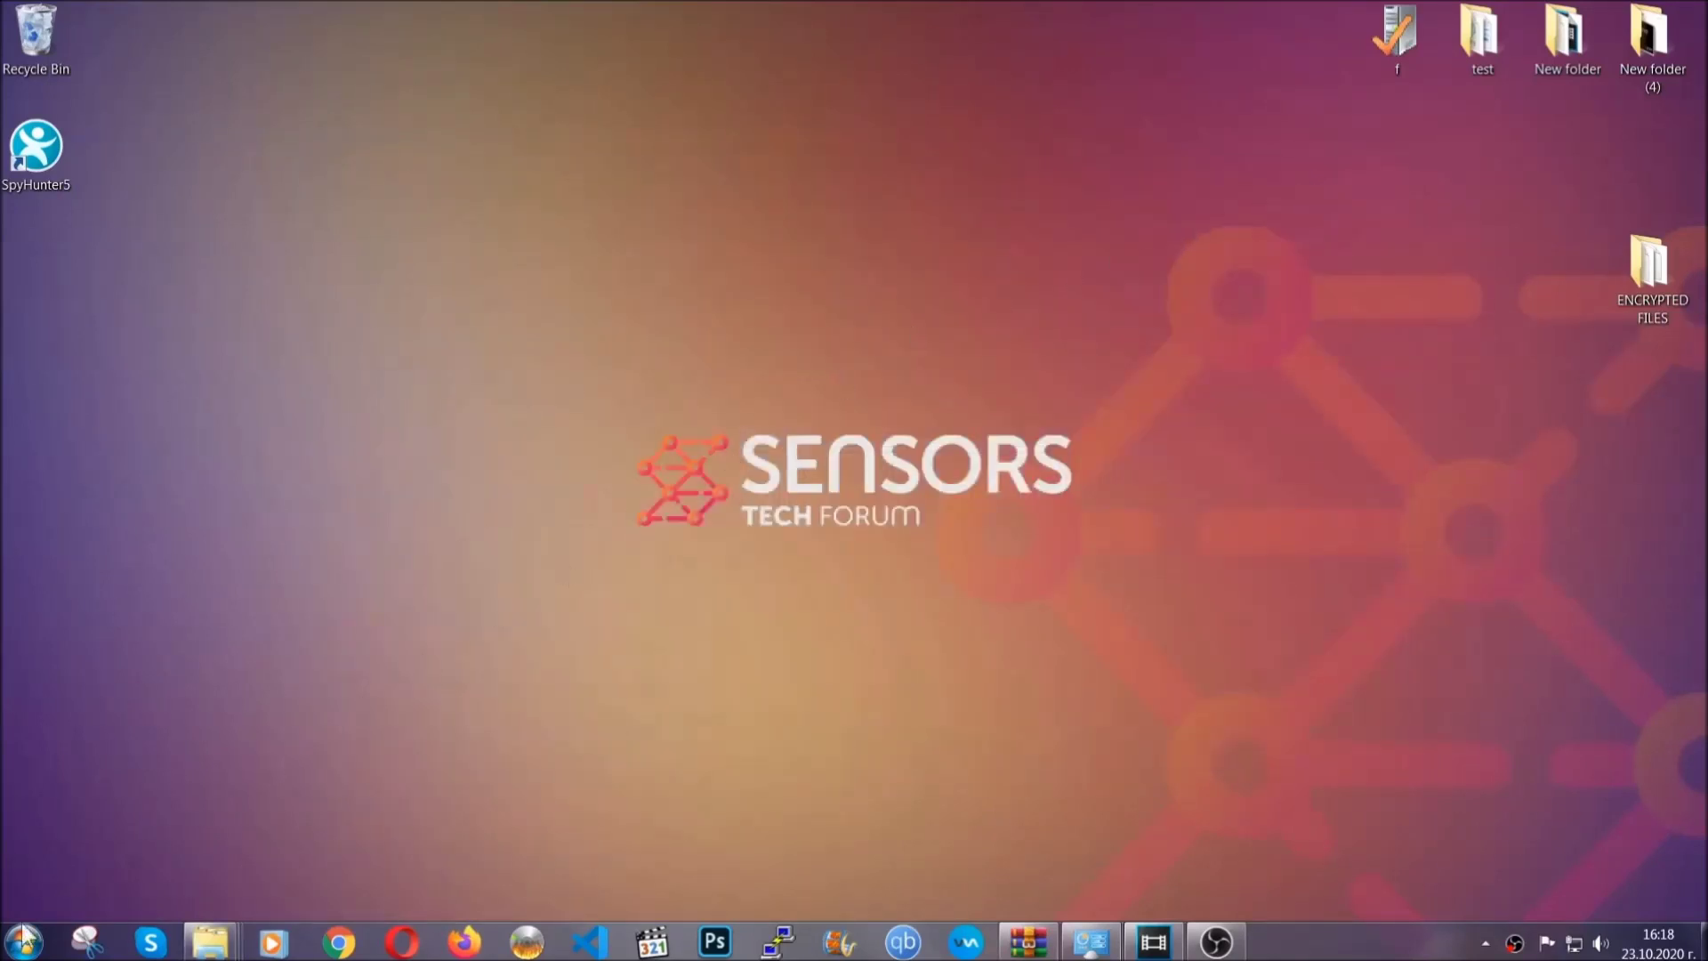
# Paste the six .efji files onto FLASH DRIVE (H:) and close the drive window
pyautogui.click(23, 941)
pyautogui.click(323, 667)
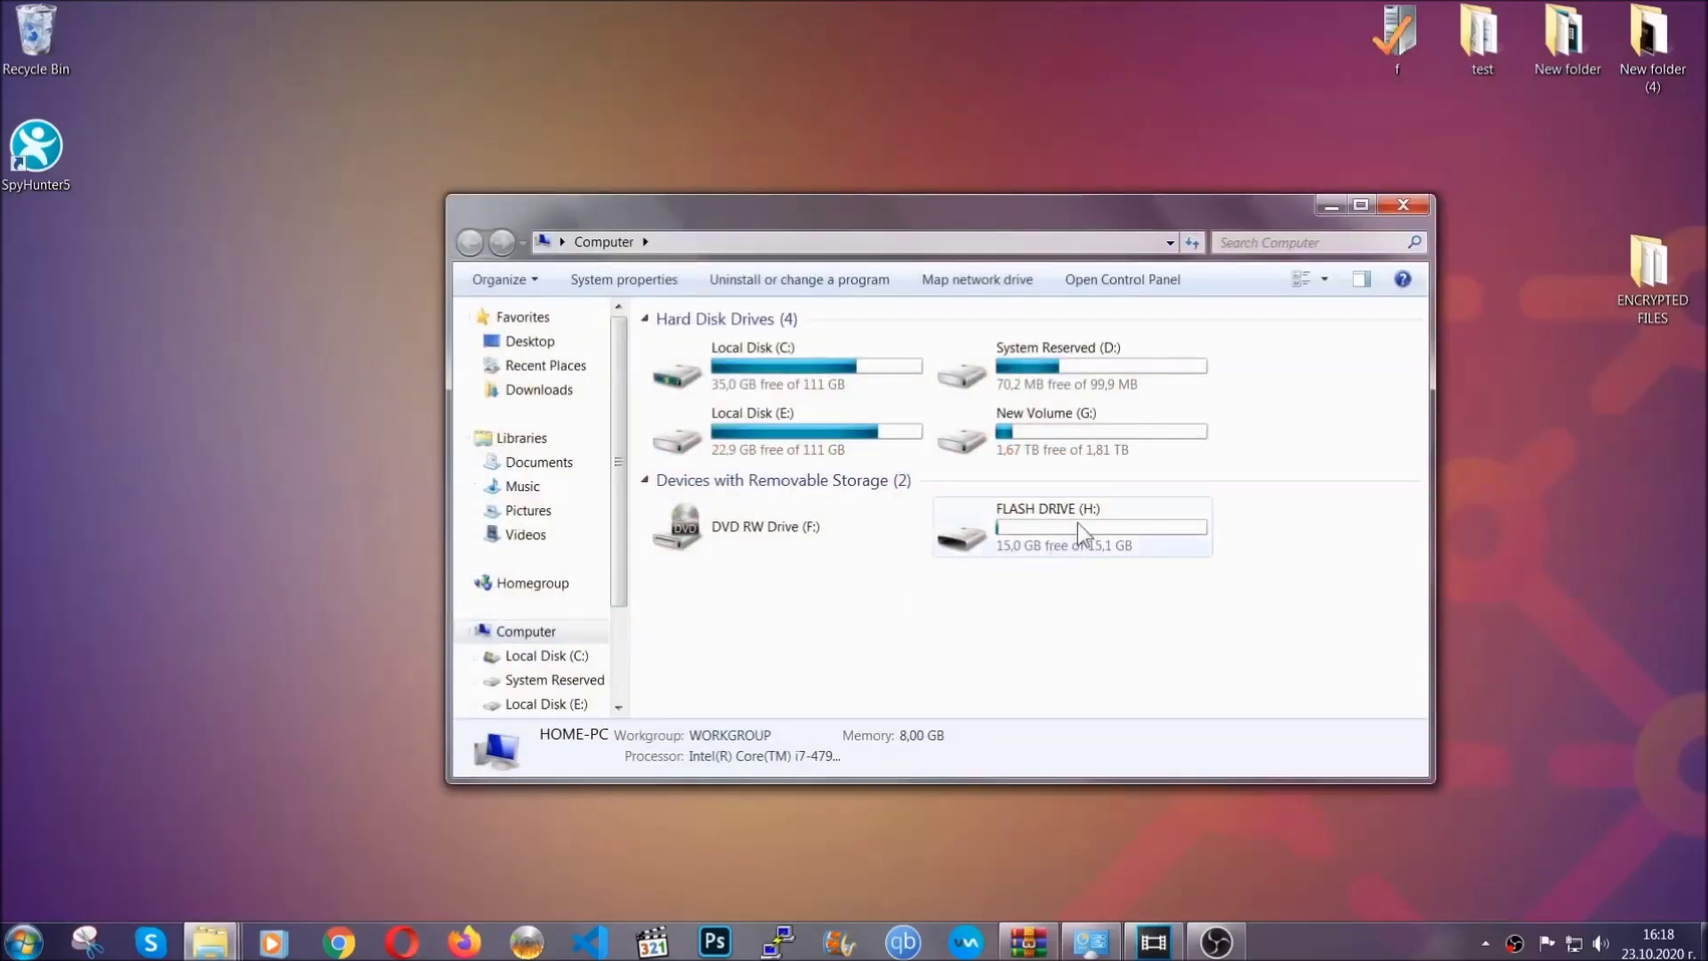
pyautogui.doubleClick(1076, 521)
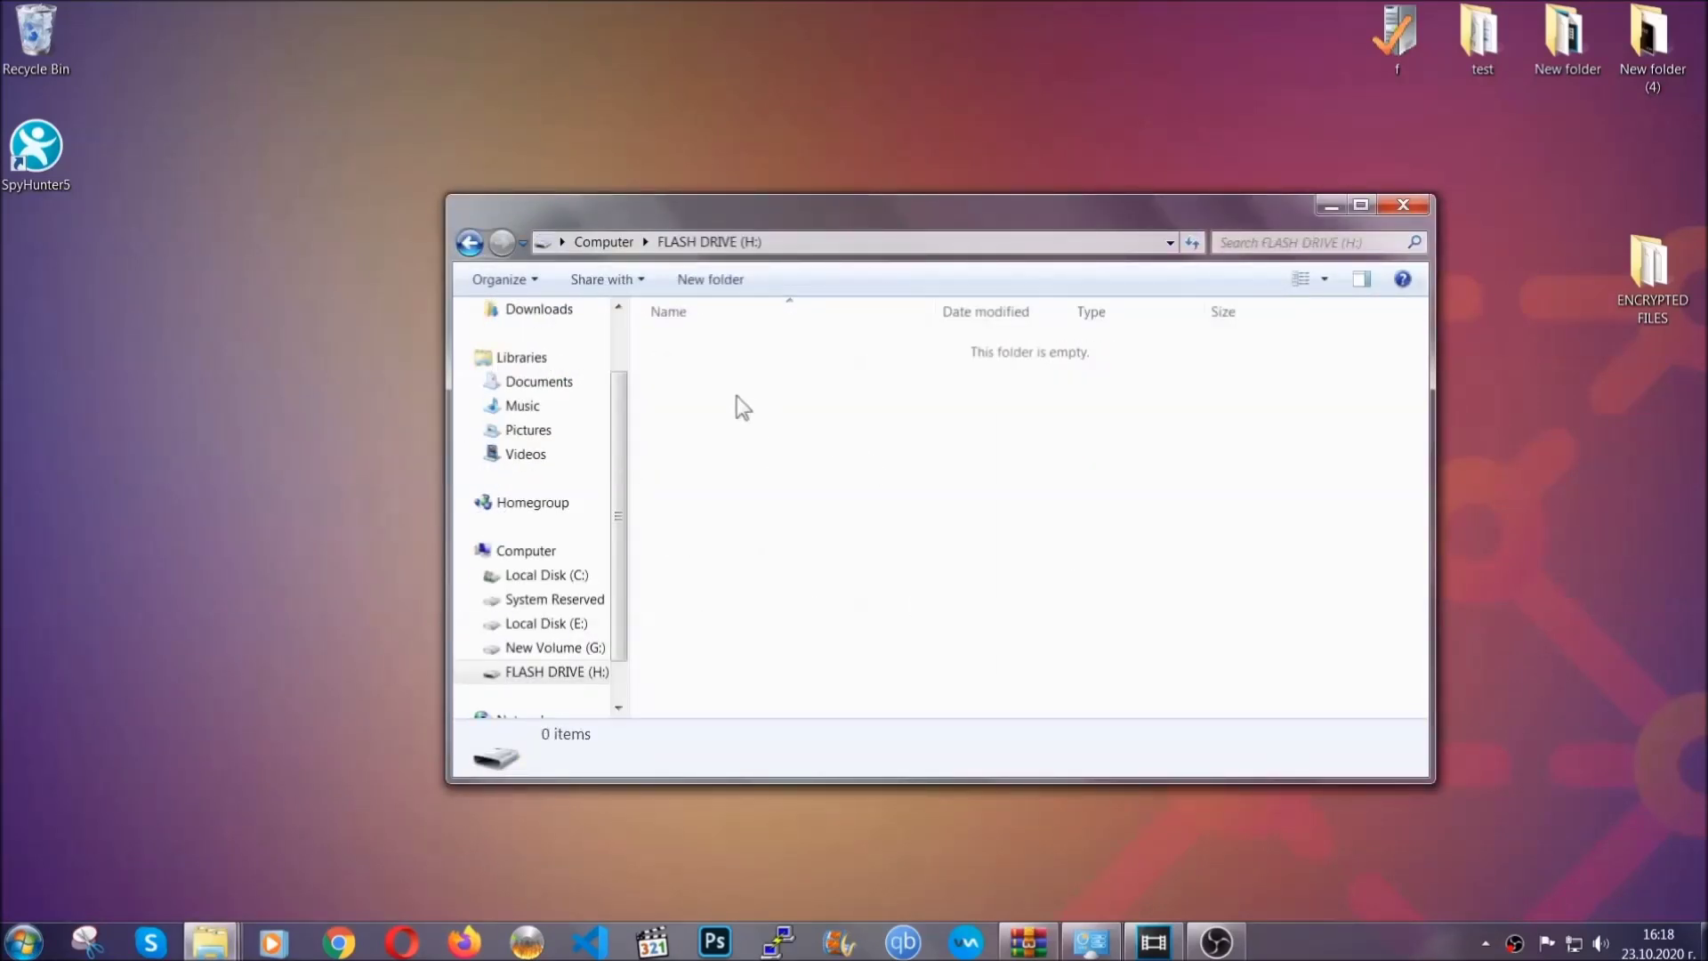
pyautogui.rightClick(738, 399)
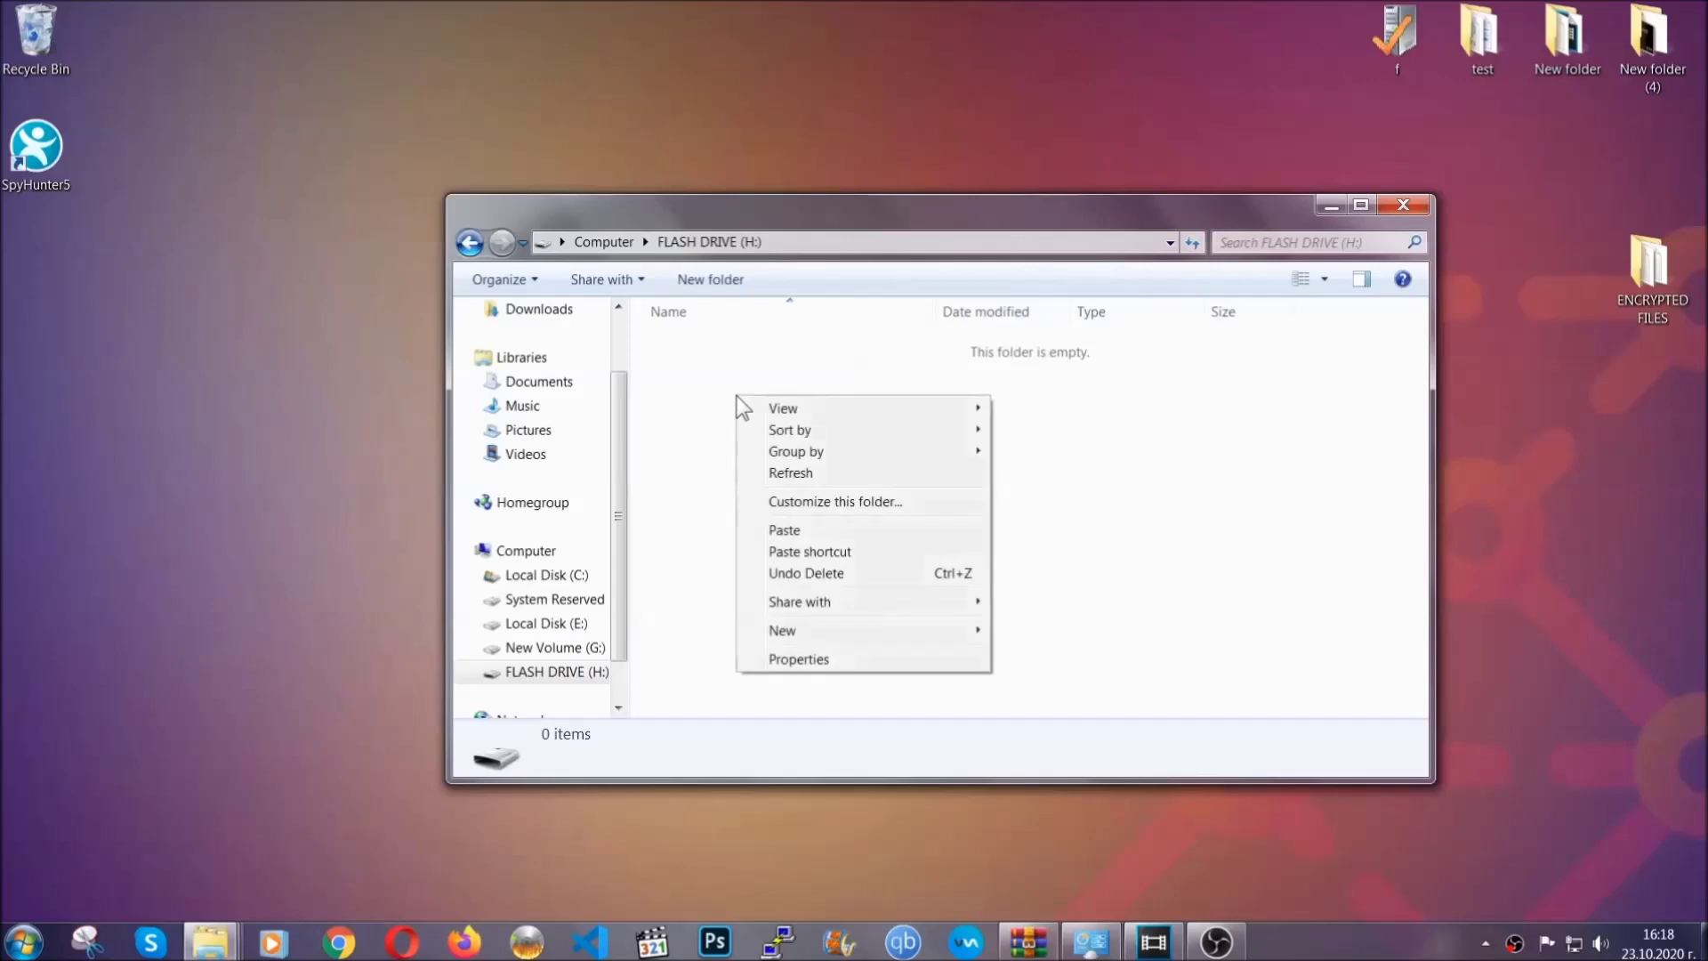
pyautogui.click(777, 531)
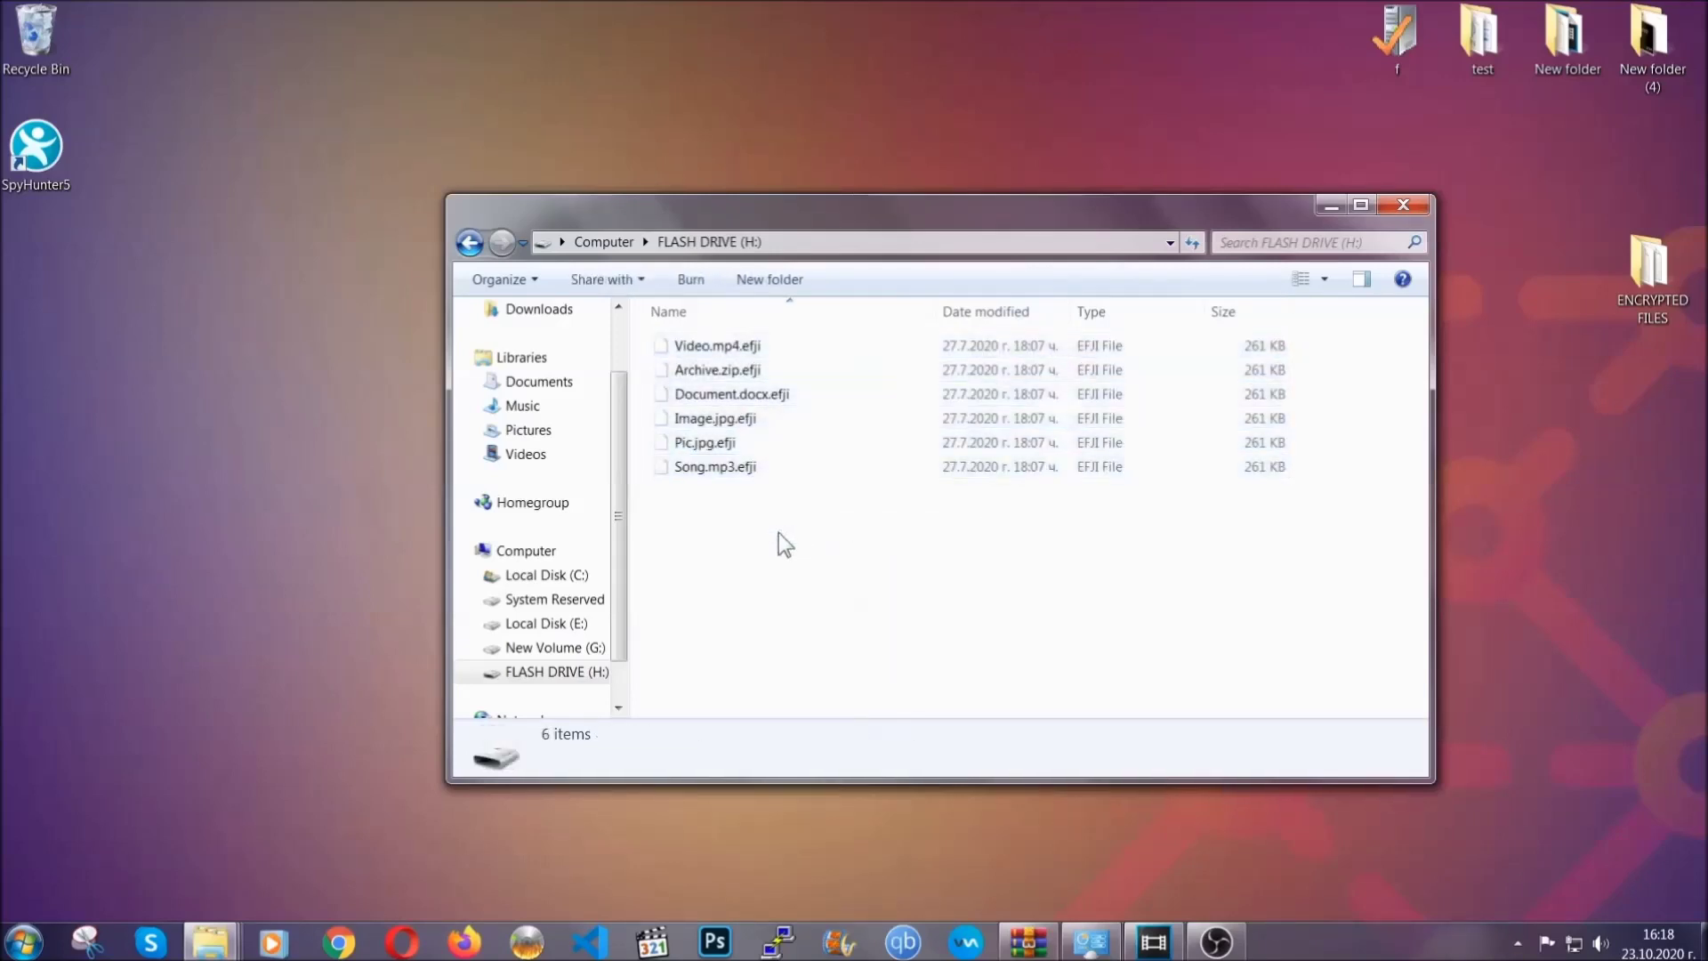
pyautogui.click(1403, 207)
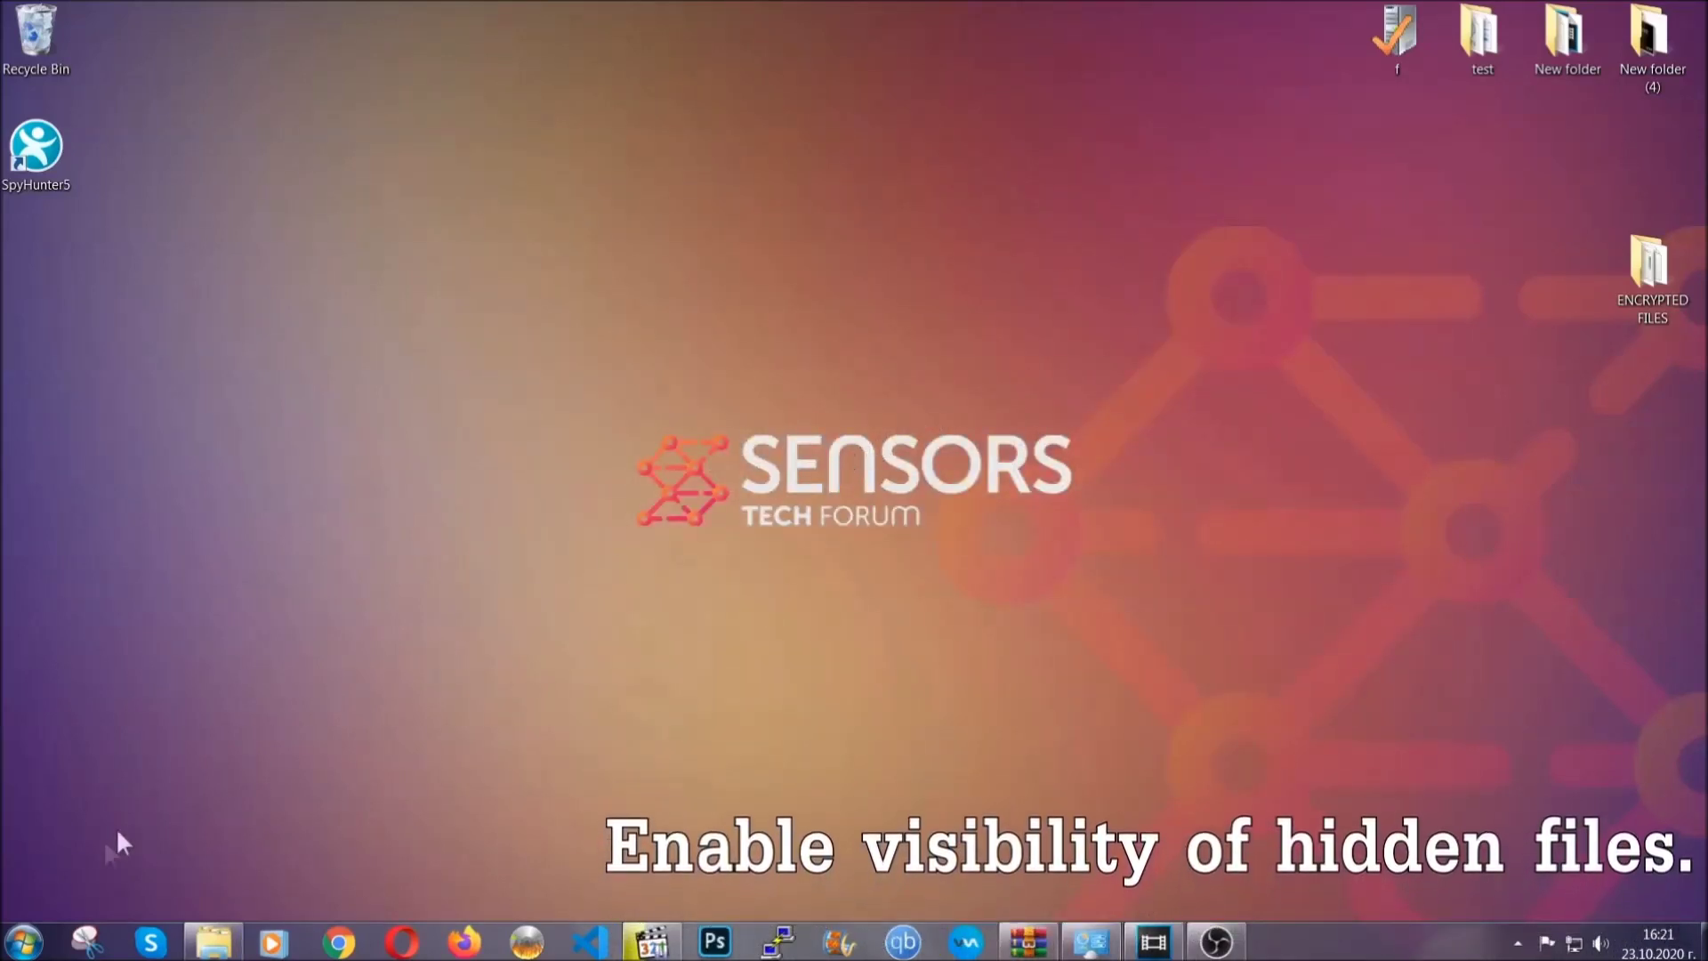
# Search Start for 'show hidden files and folders' and enable 'Show hidden files, folders, and drives'
pyautogui.click(23, 941)
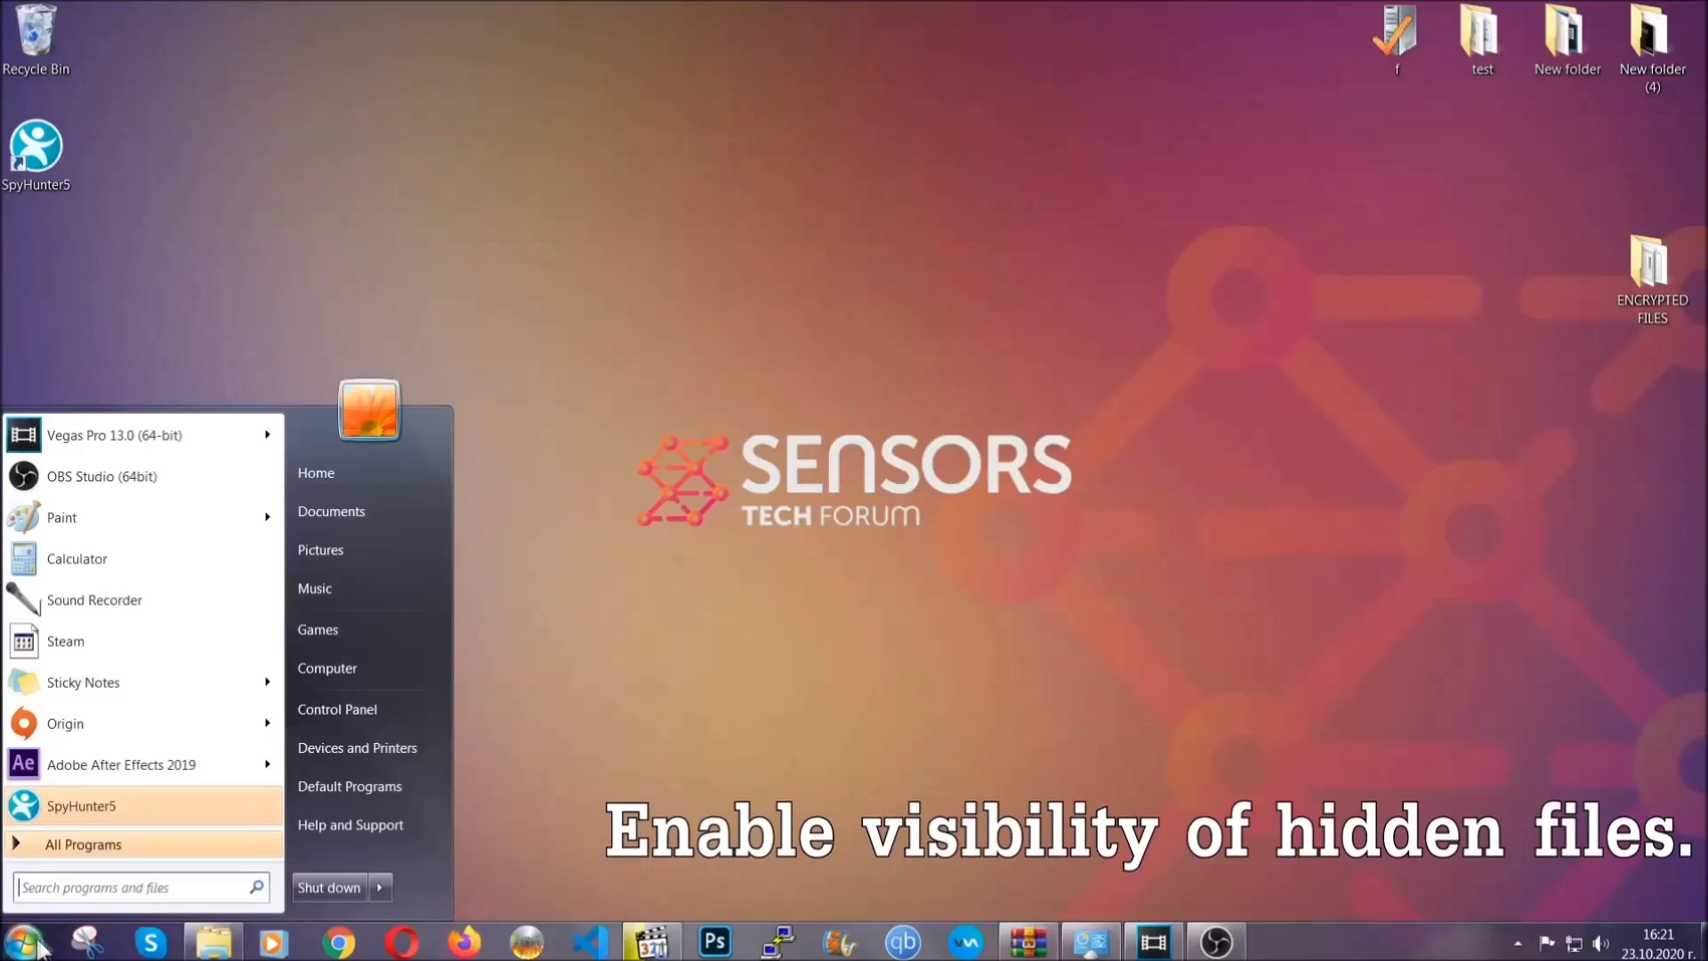
pyautogui.click(75, 876)
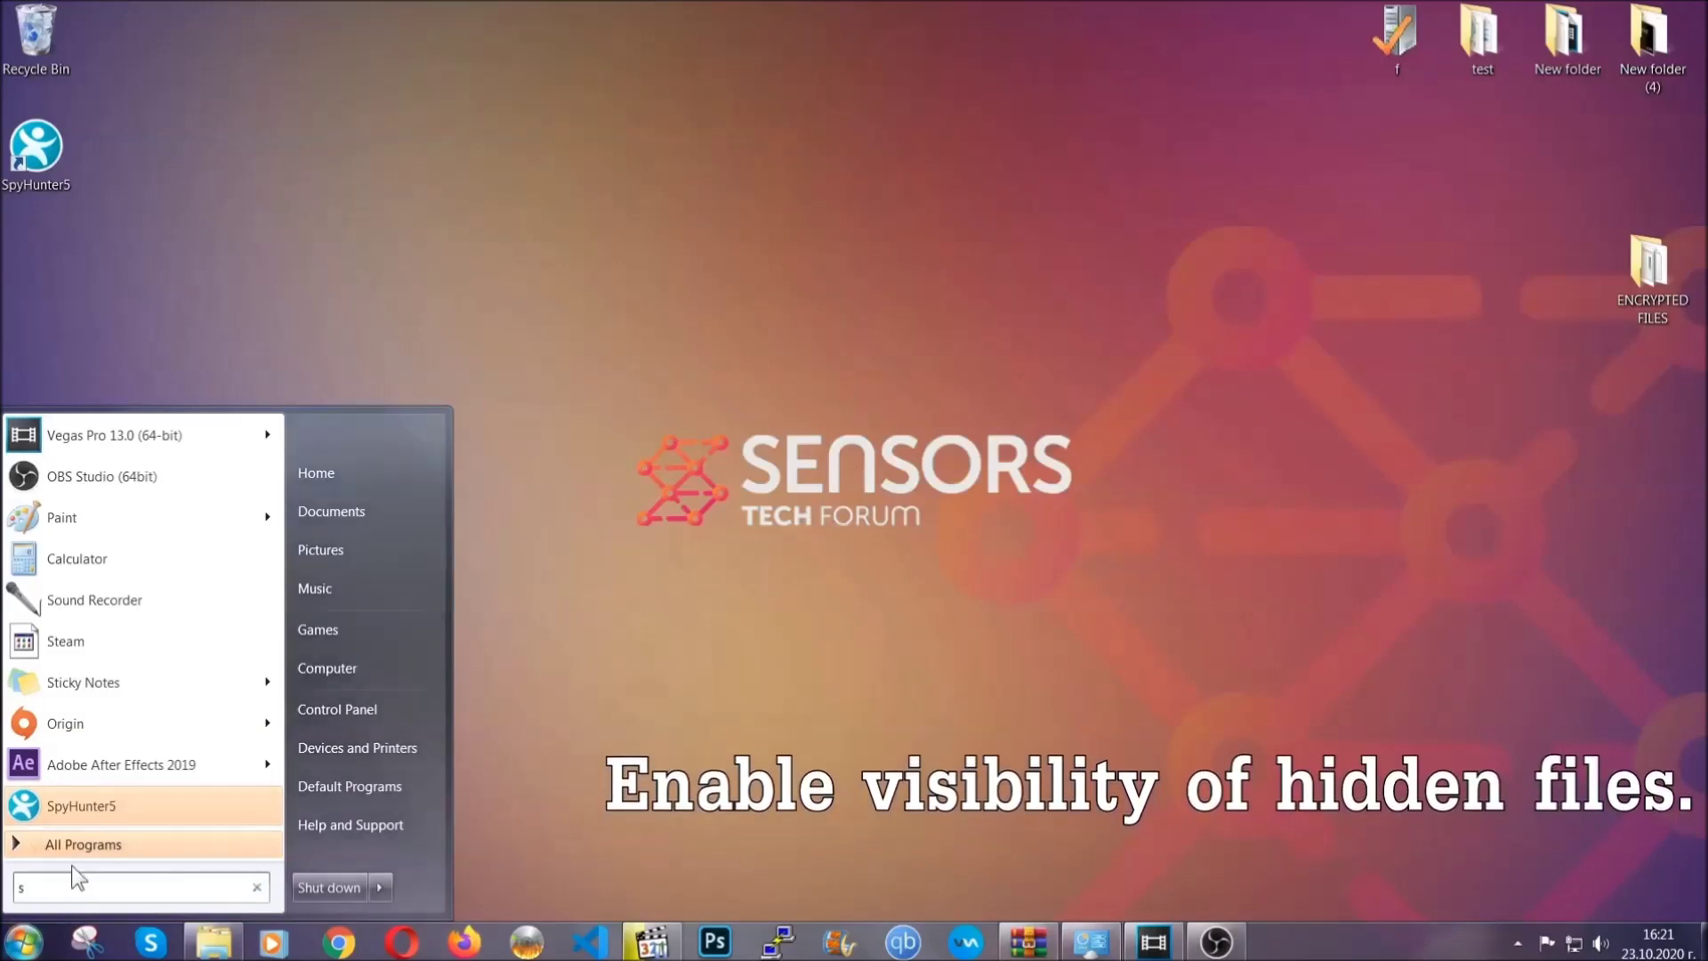
pyautogui.write('showh')
pyautogui.press('BackSpace')
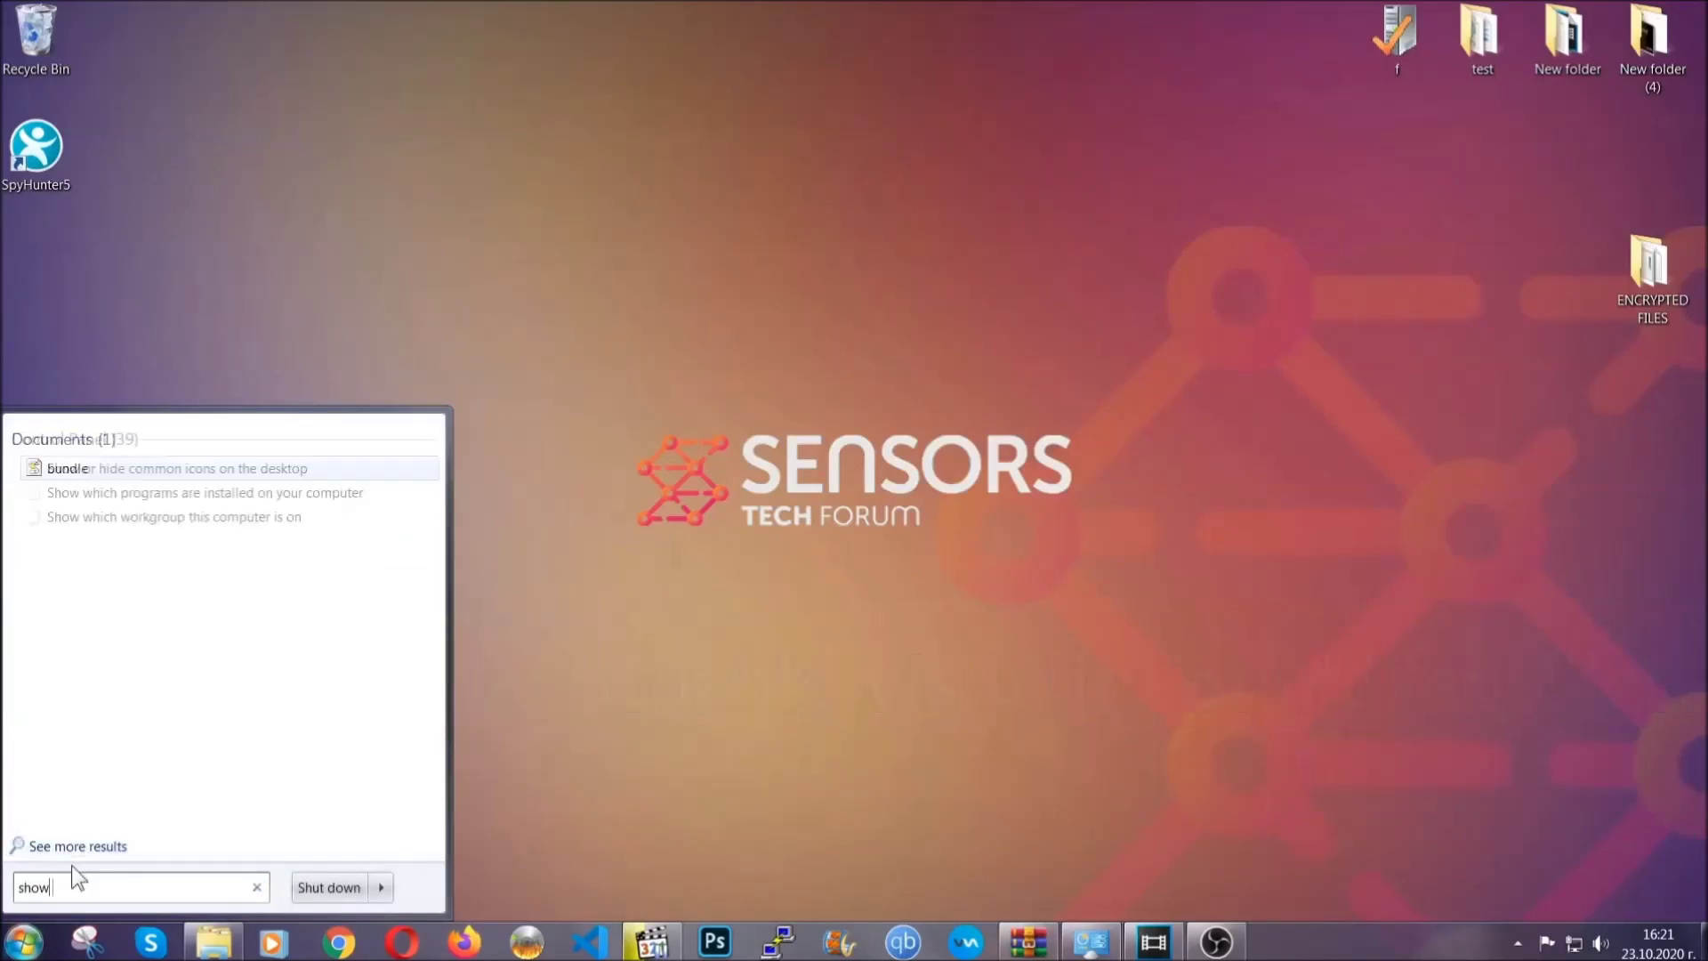
pyautogui.write('hidden files and folders')
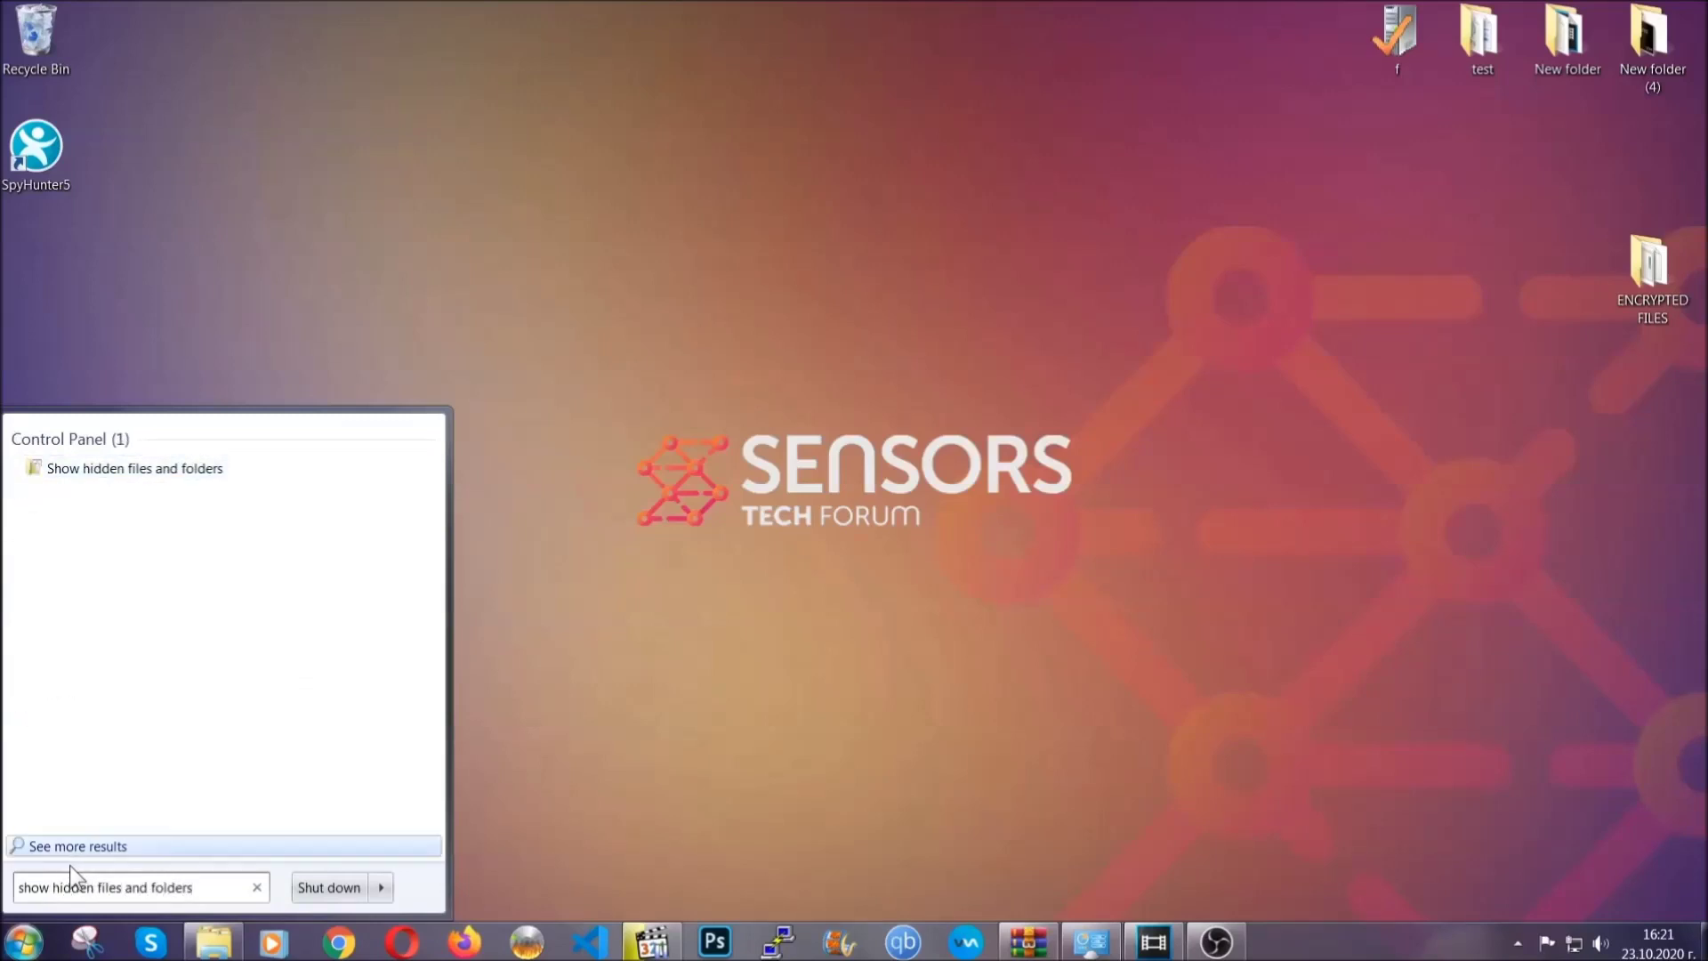
pyautogui.click(201, 470)
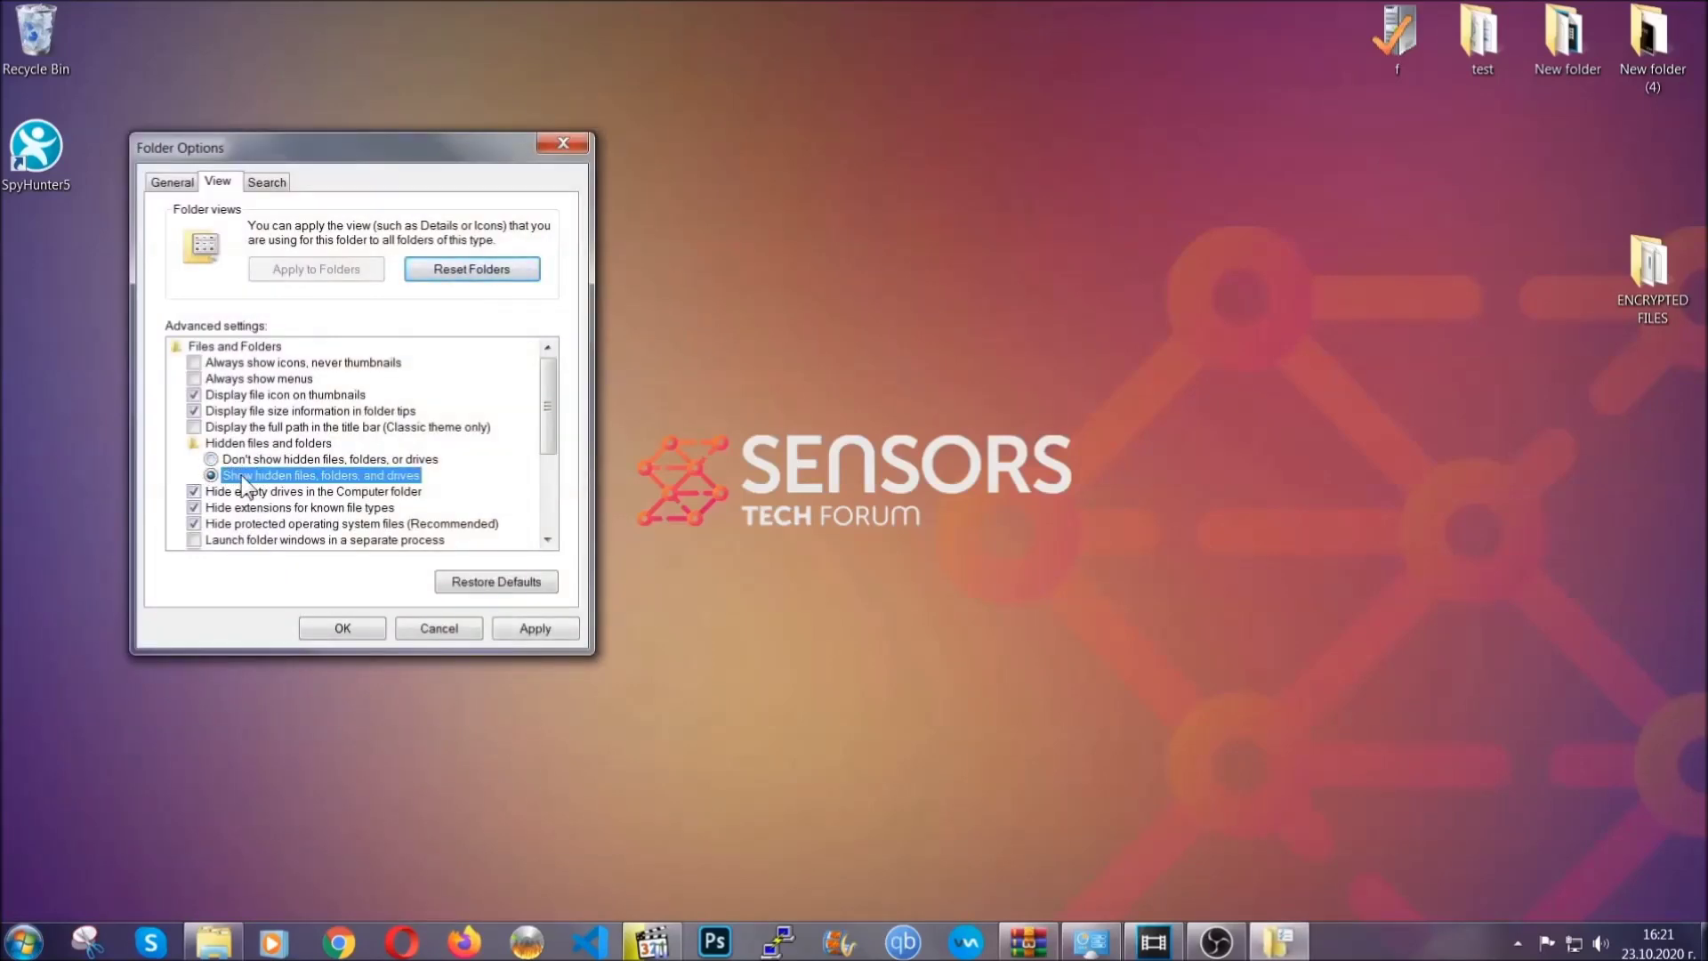
pyautogui.click(528, 633)
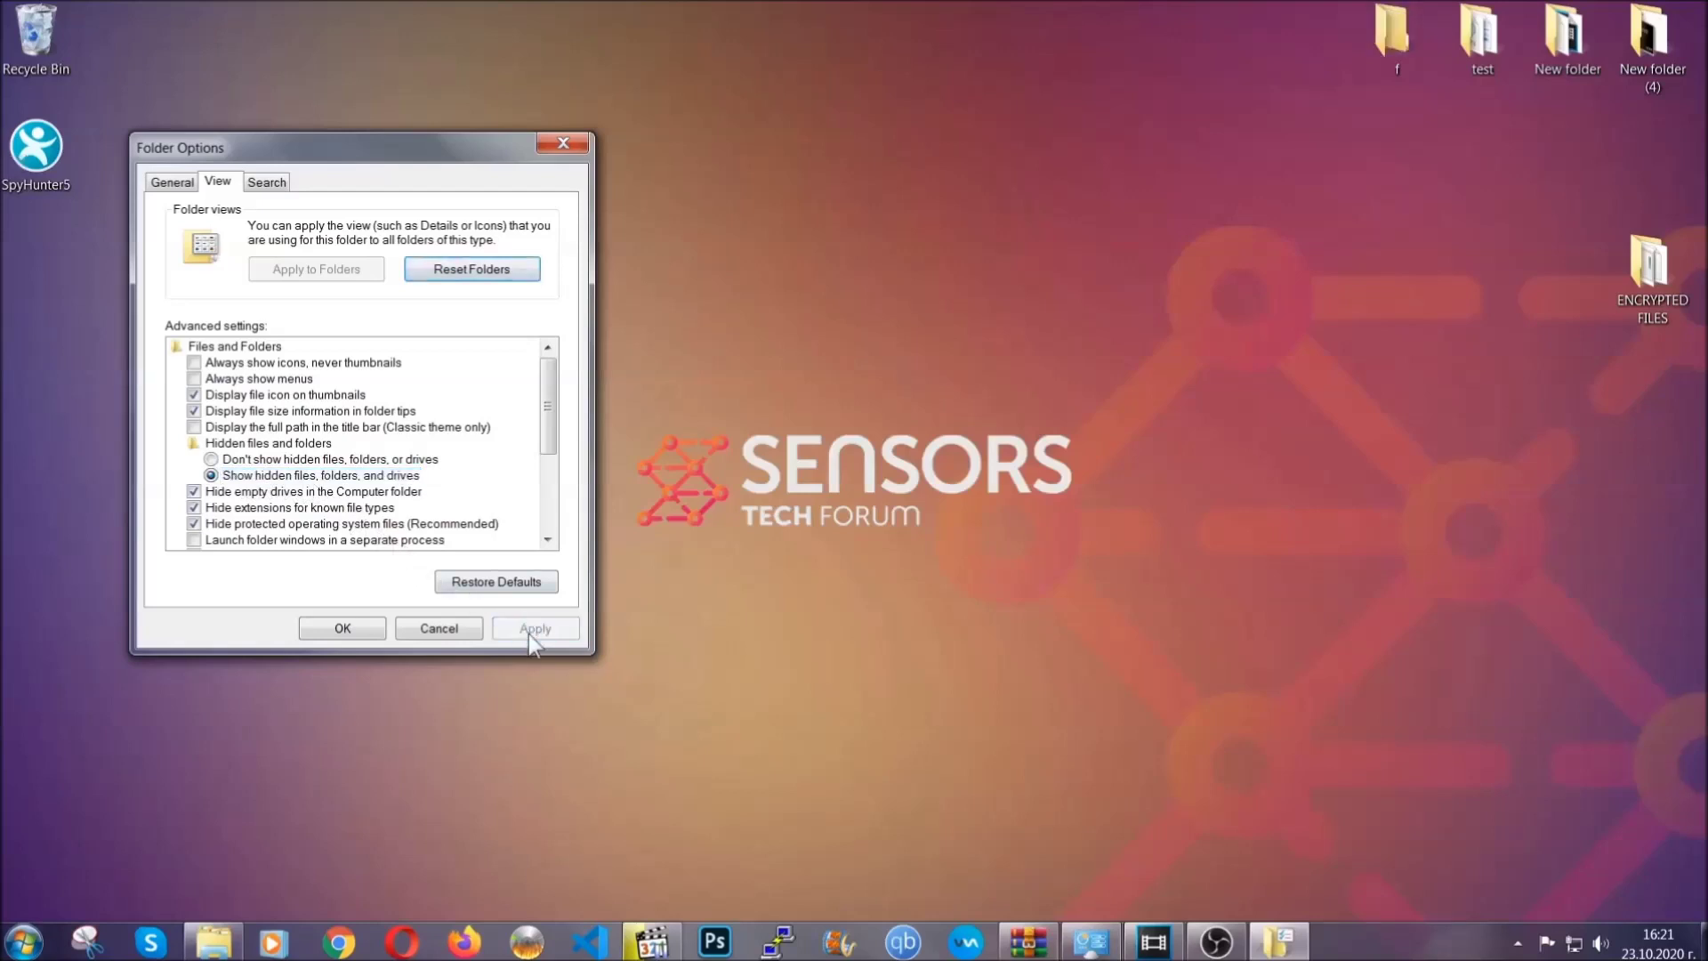
pyautogui.click(338, 628)
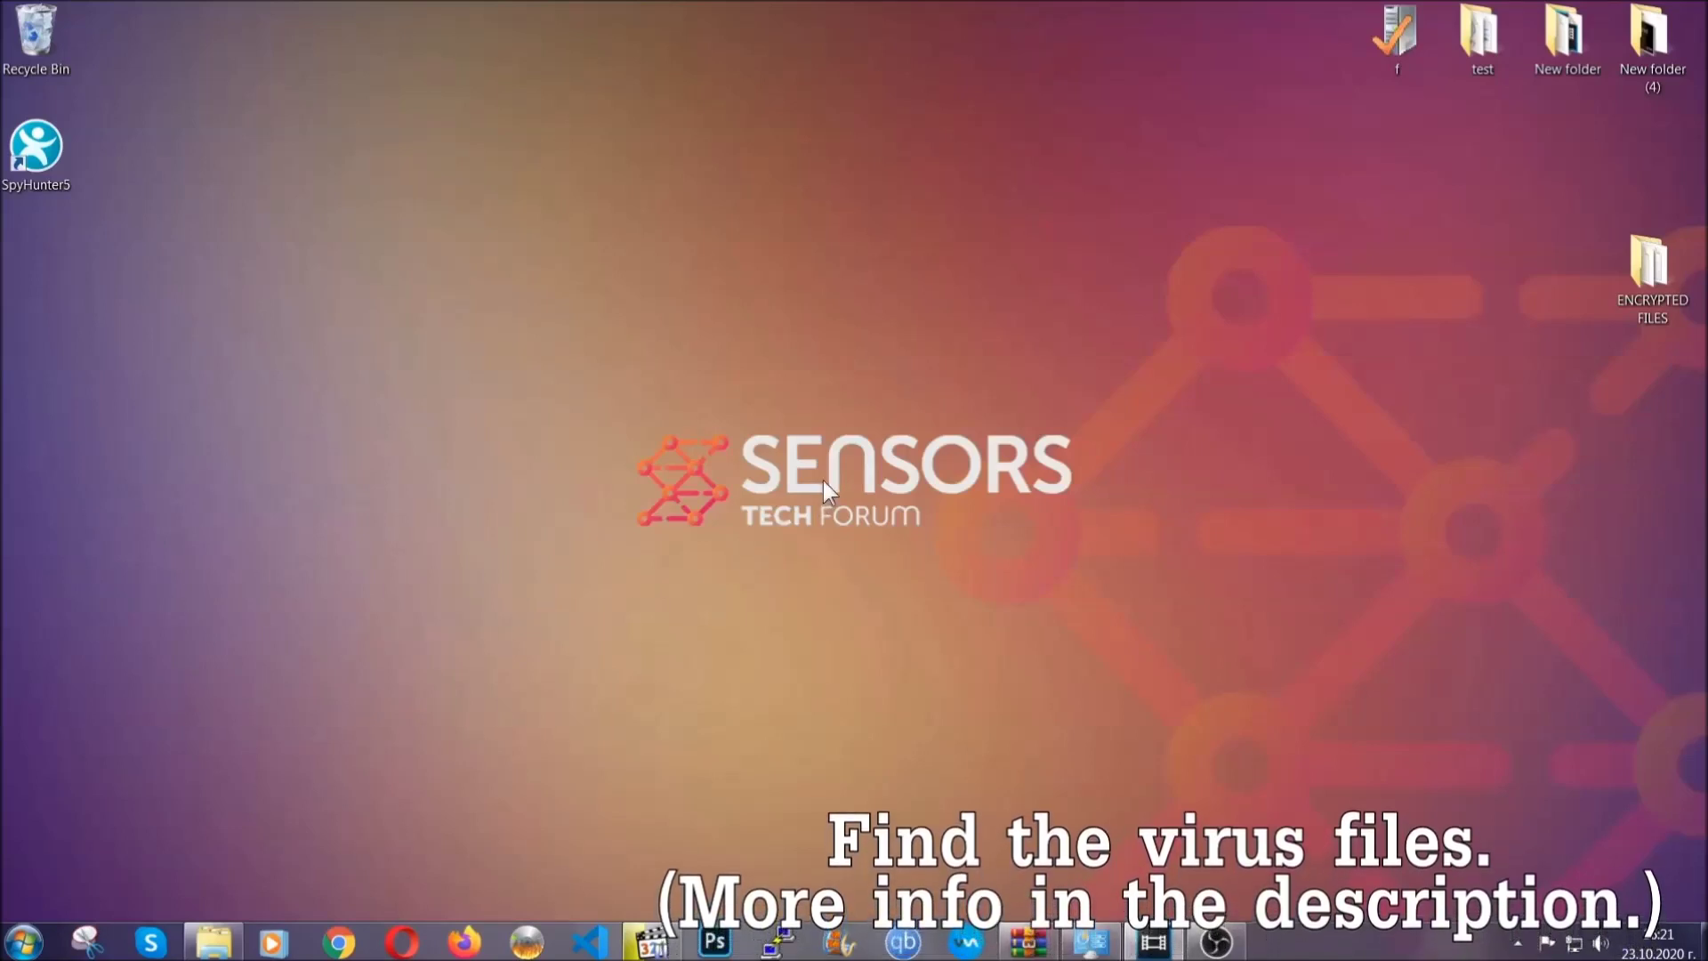
# Search the whole Computer for 'fileextension:exe Example Vir' to find the virus executable
pyautogui.click(23, 941)
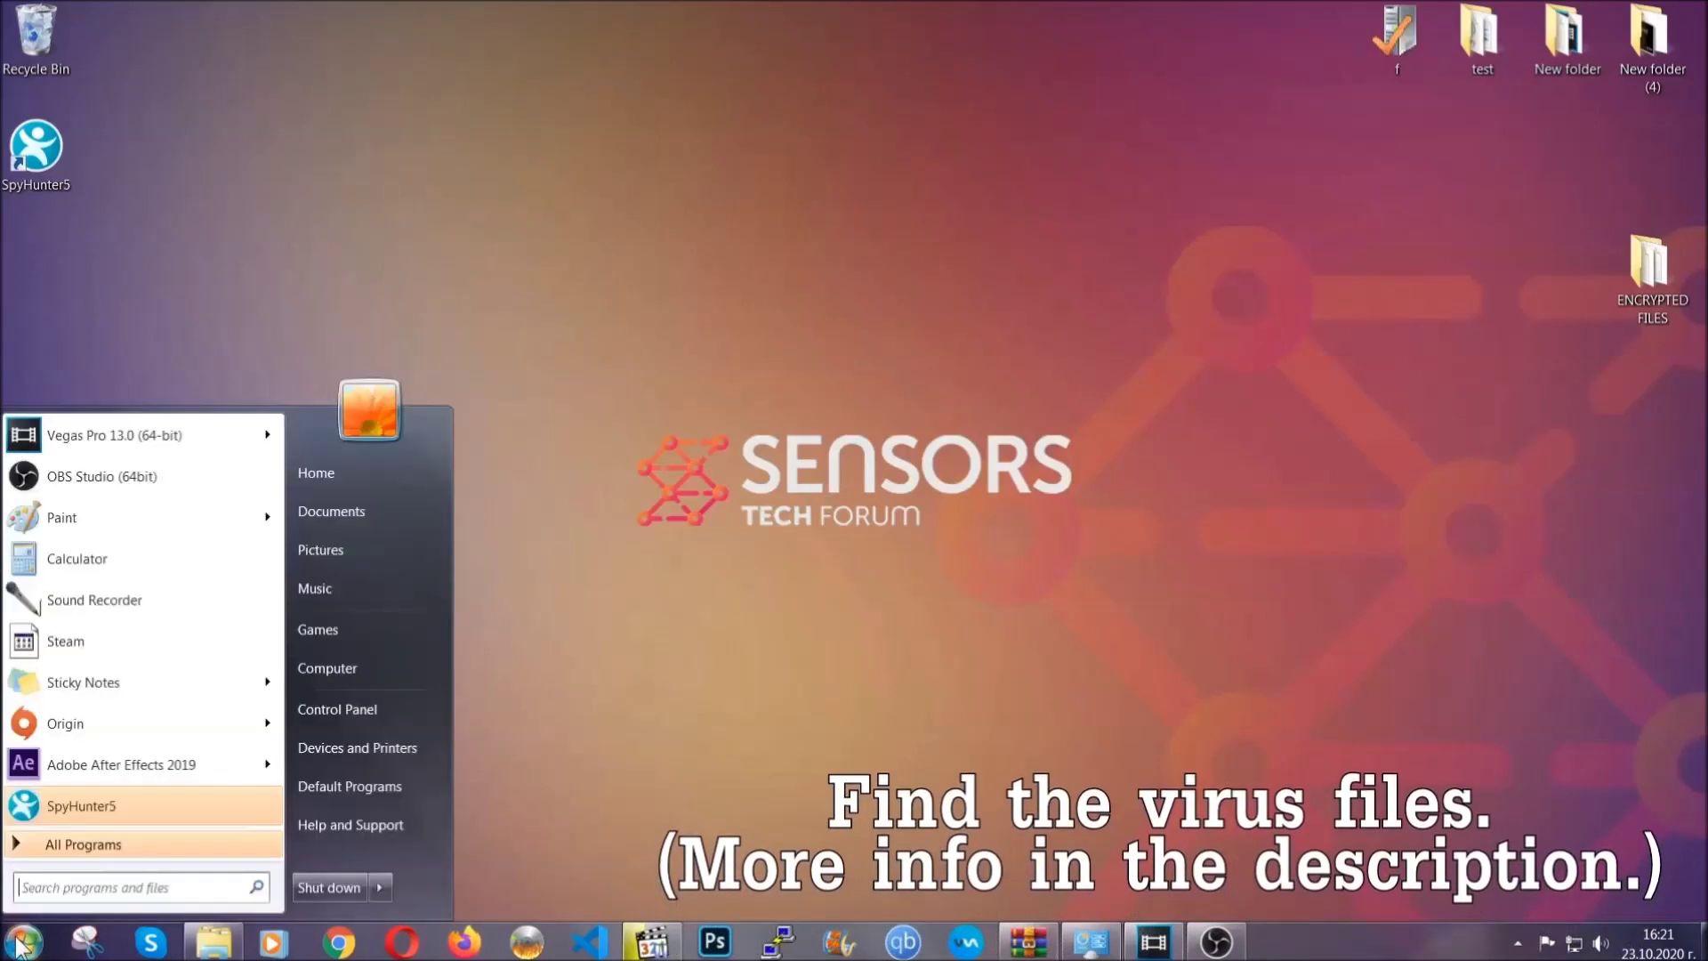
pyautogui.click(351, 665)
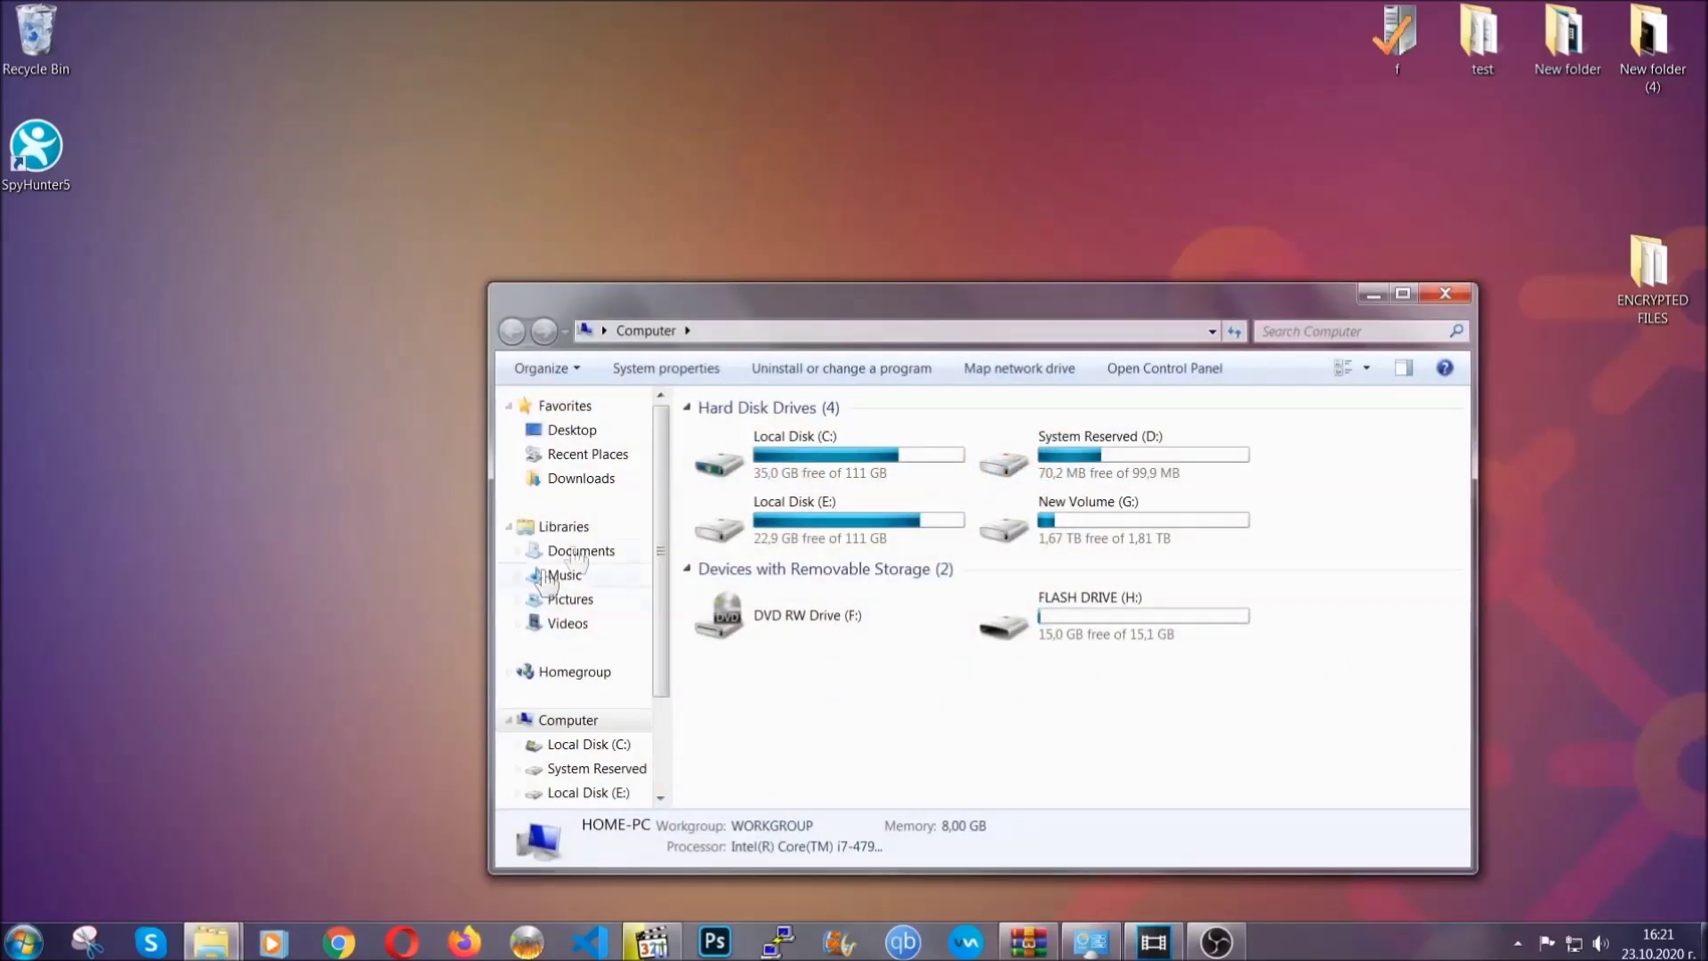
pyautogui.moveTo(928, 313); pyautogui.dragTo(816, 237)
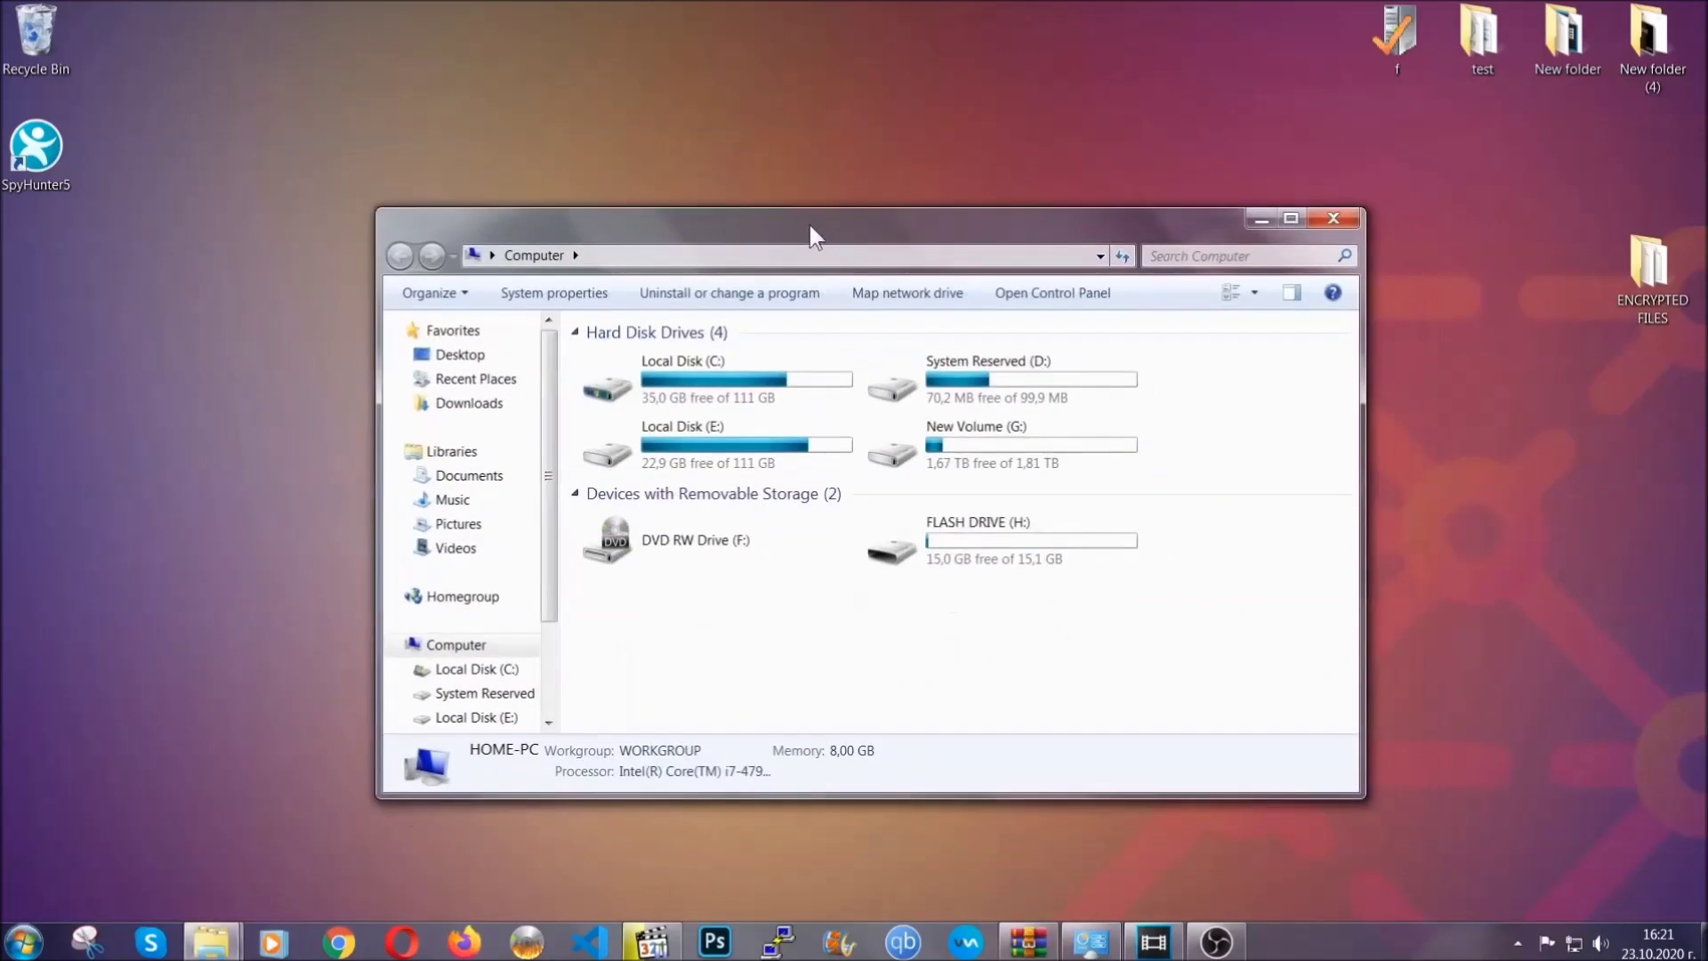
pyautogui.click(1161, 256)
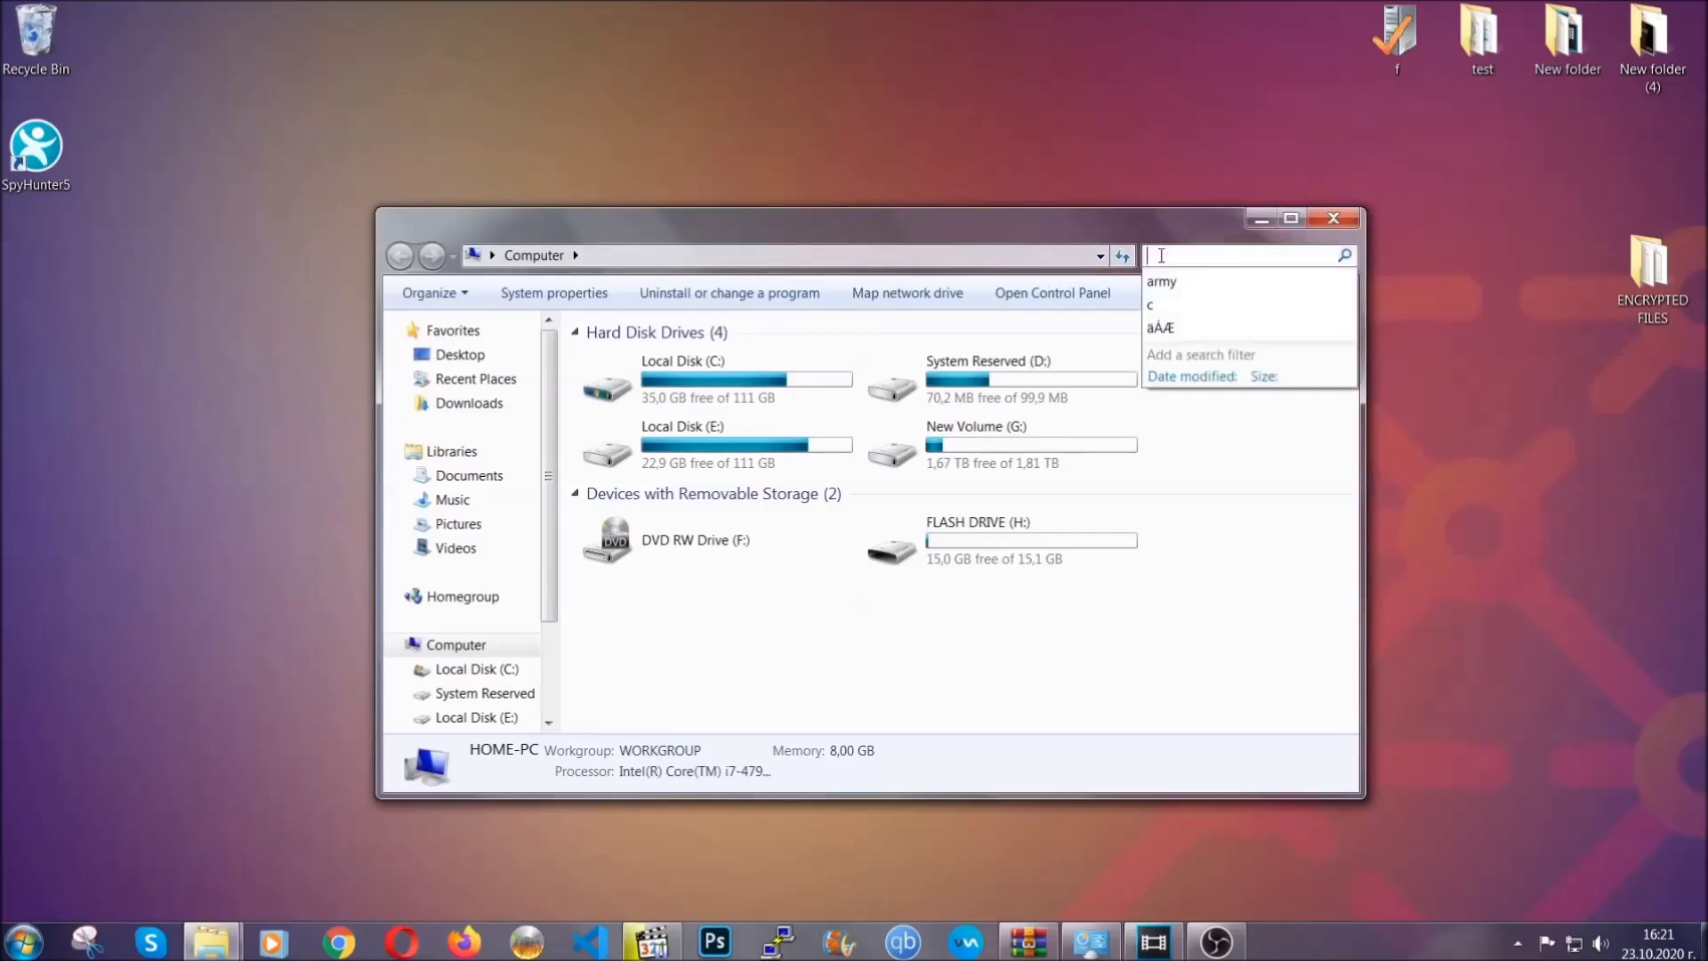
pyautogui.write('file')
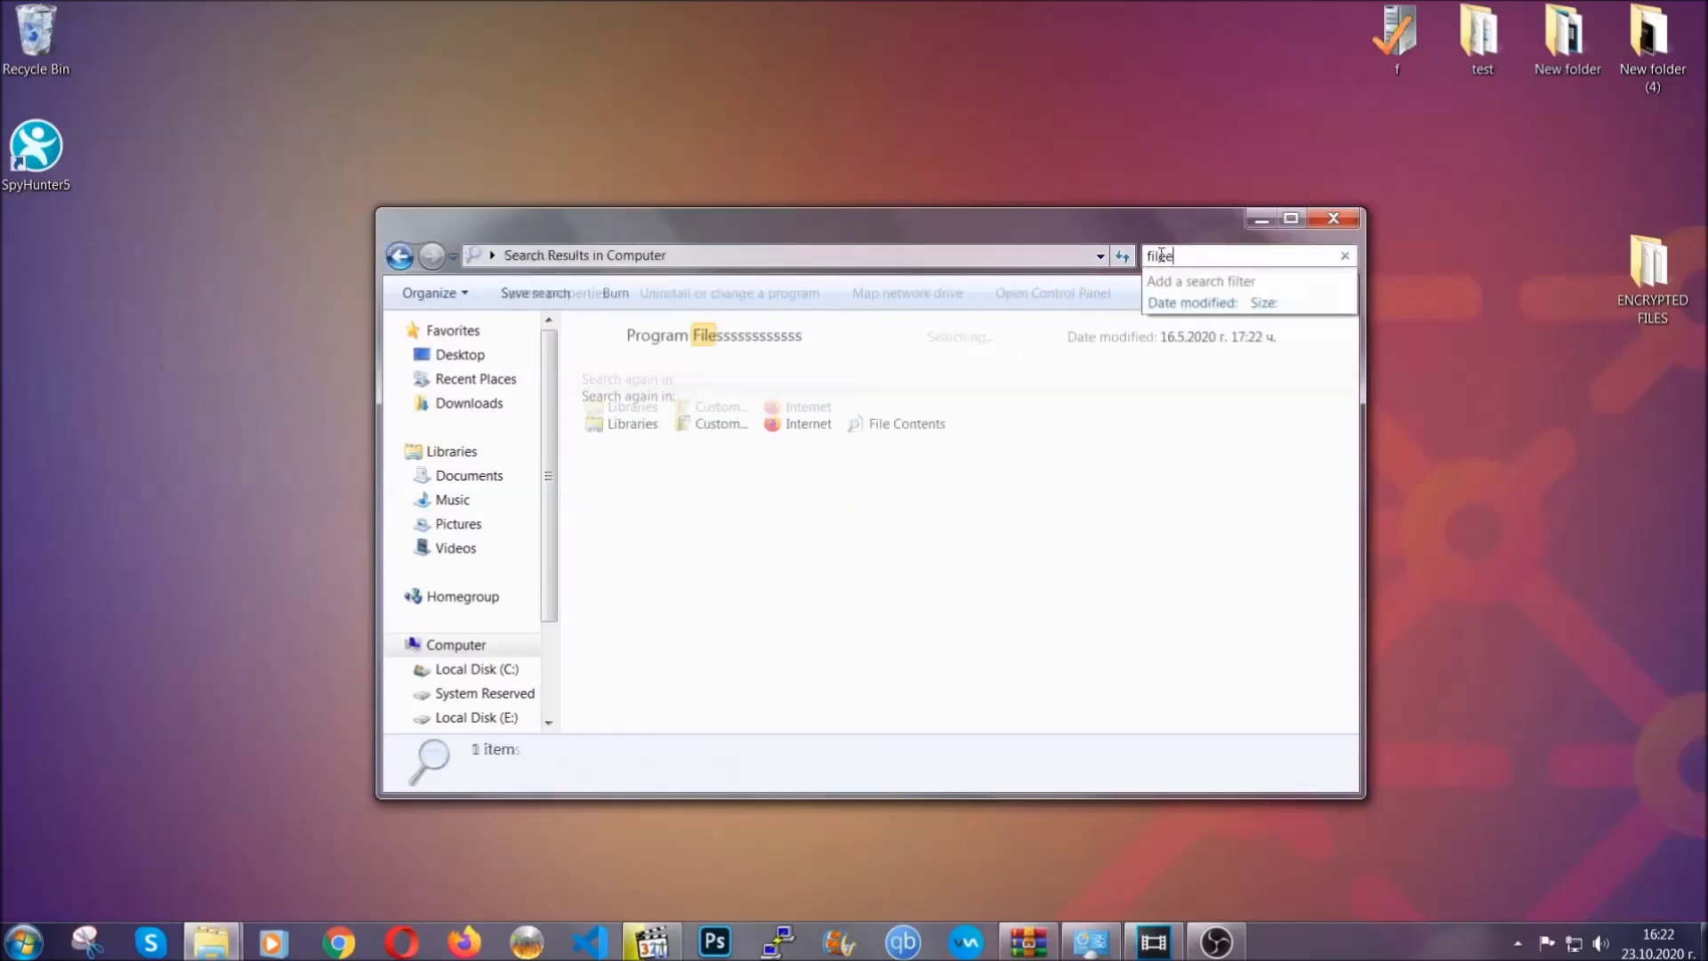
pyautogui.write('extension:exe ')
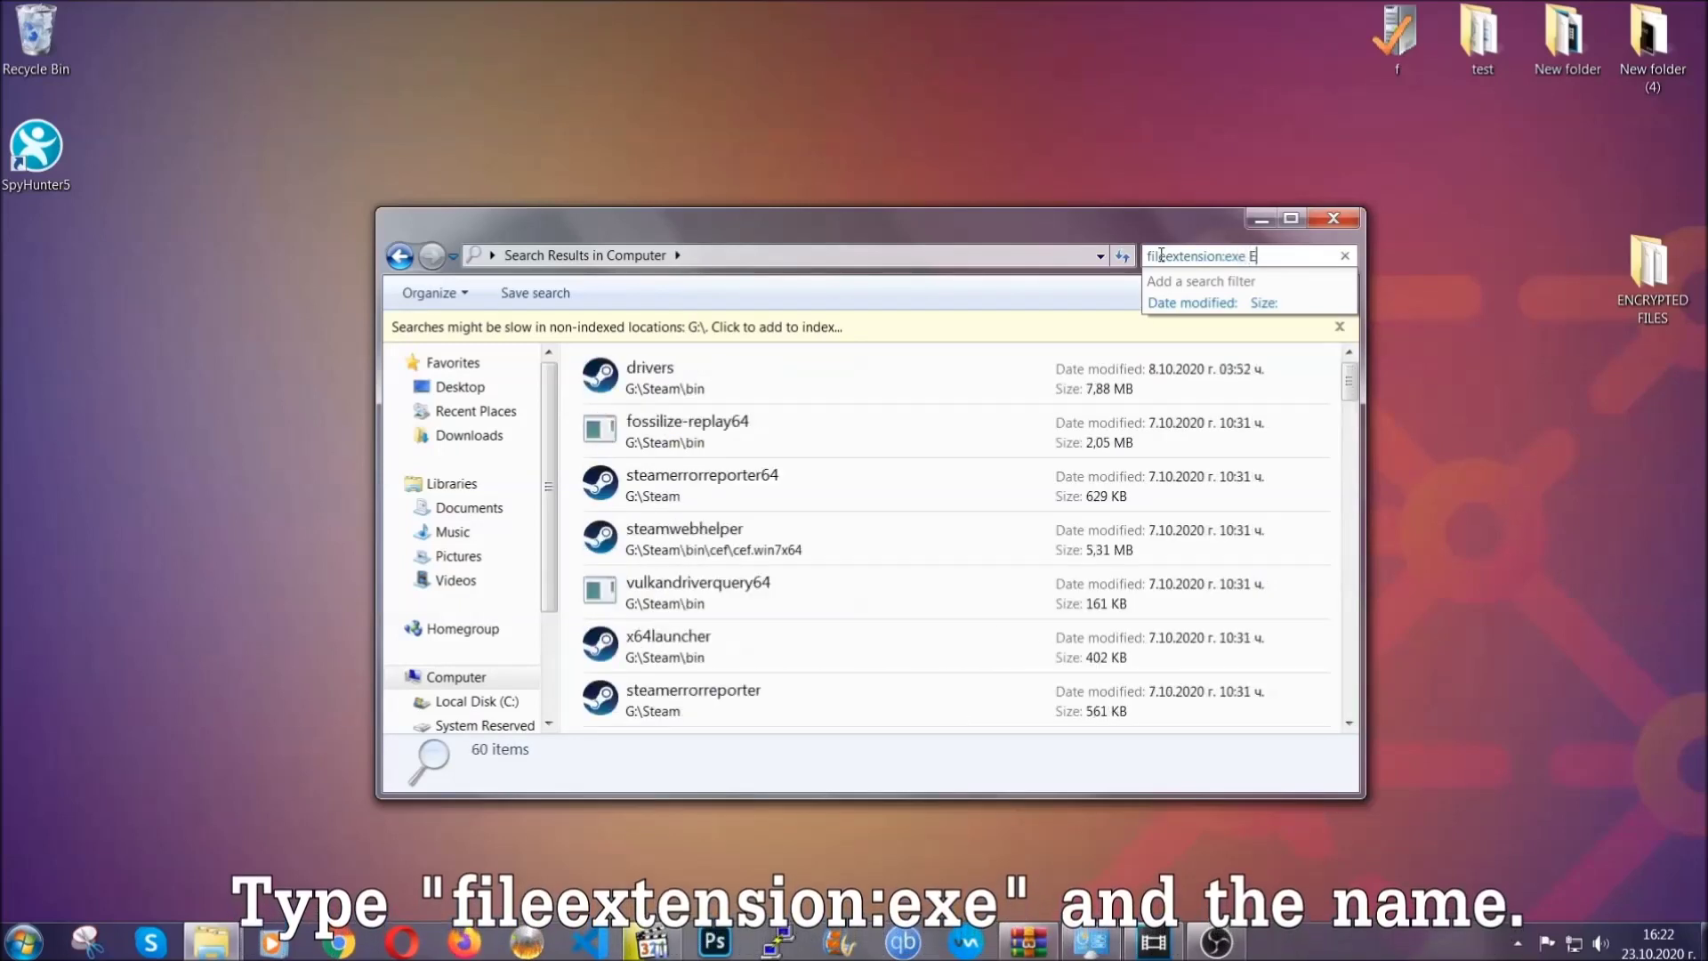
pyautogui.write('Example Virus Name')
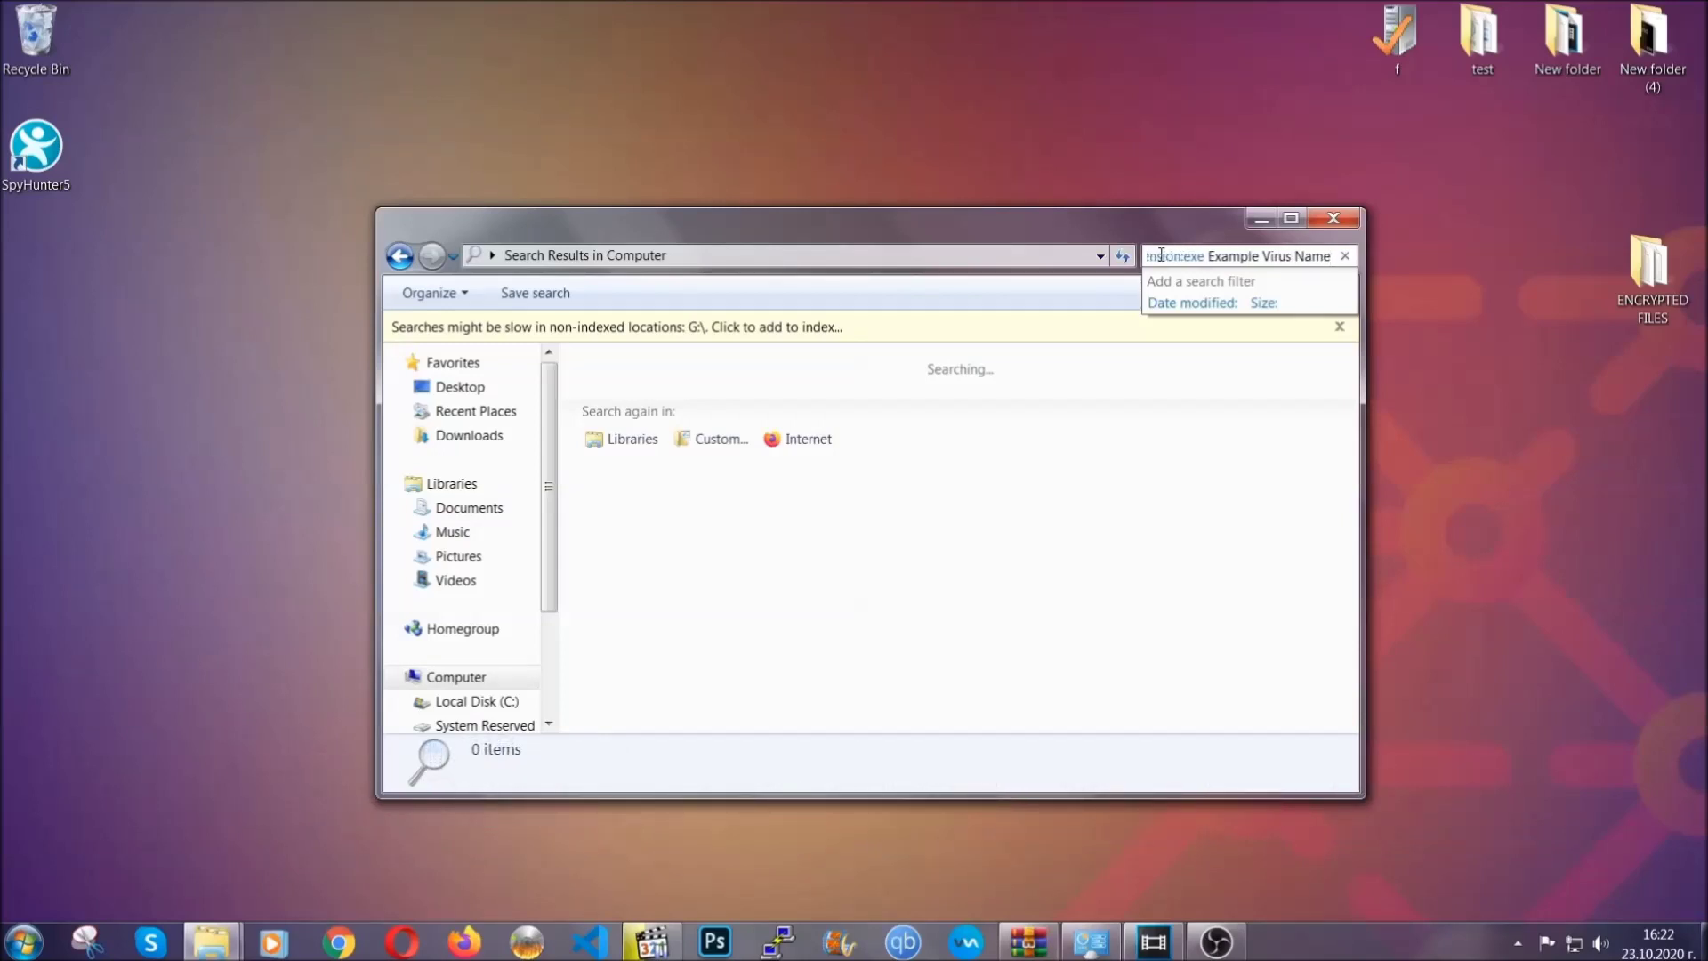
pyautogui.press('Return')
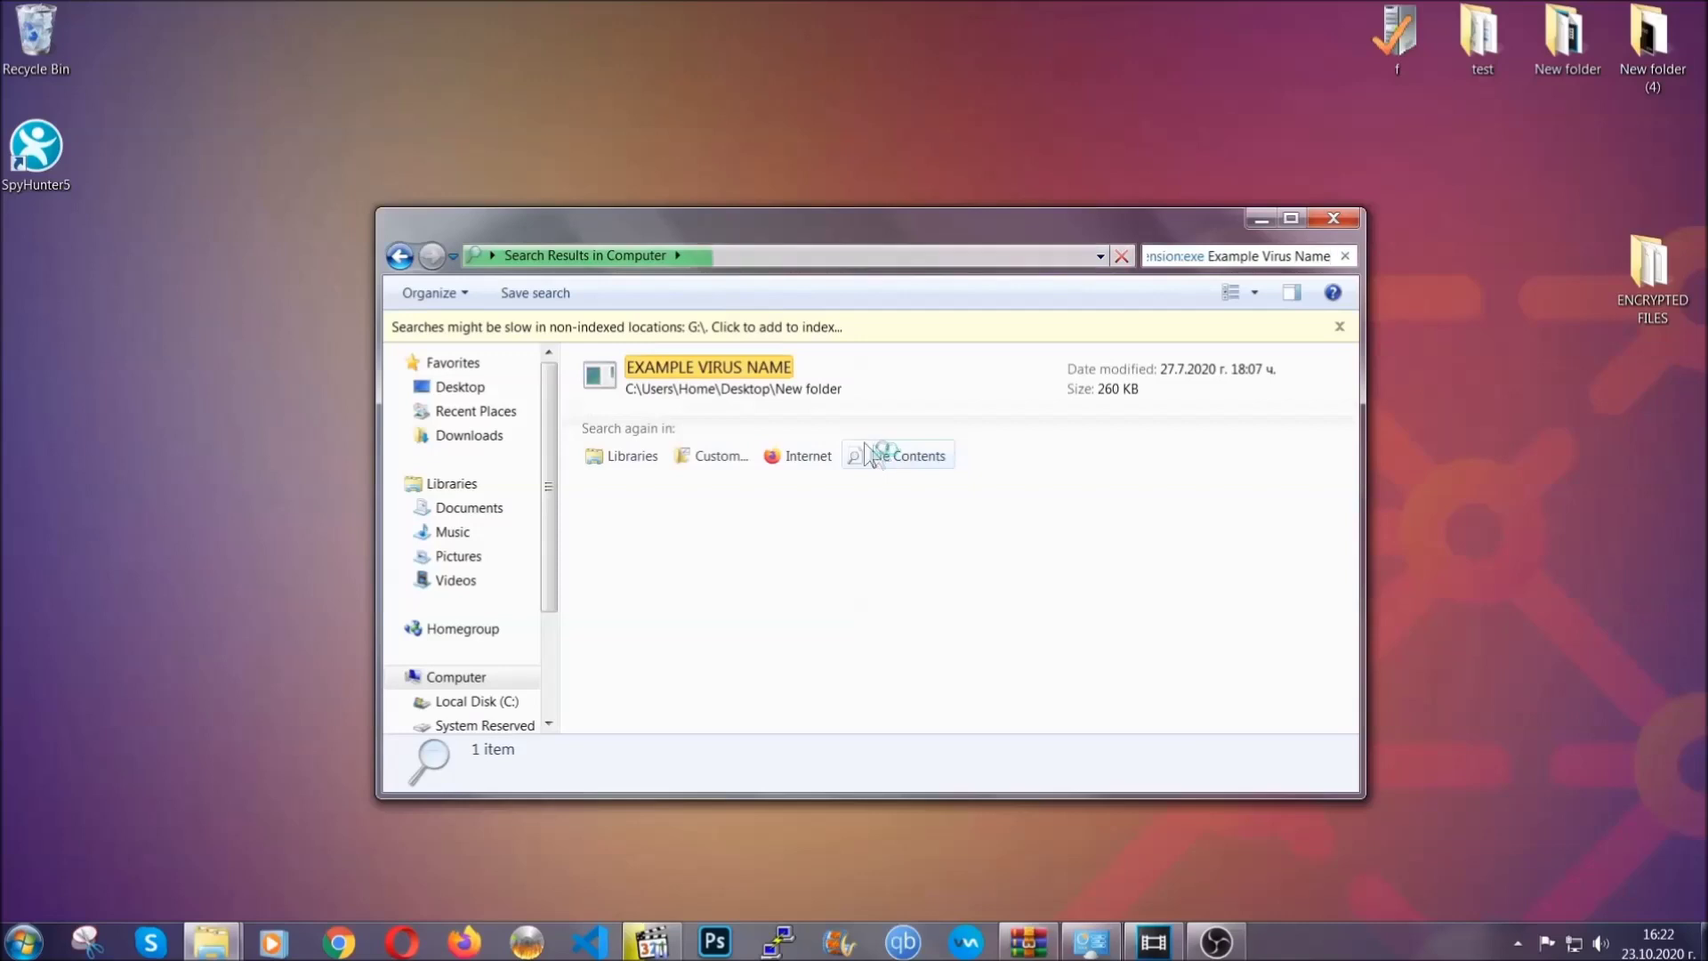
# Delete the EXAMPLE VIRUS NAME file to the Recycle Bin and close the results window
pyautogui.click(745, 363)
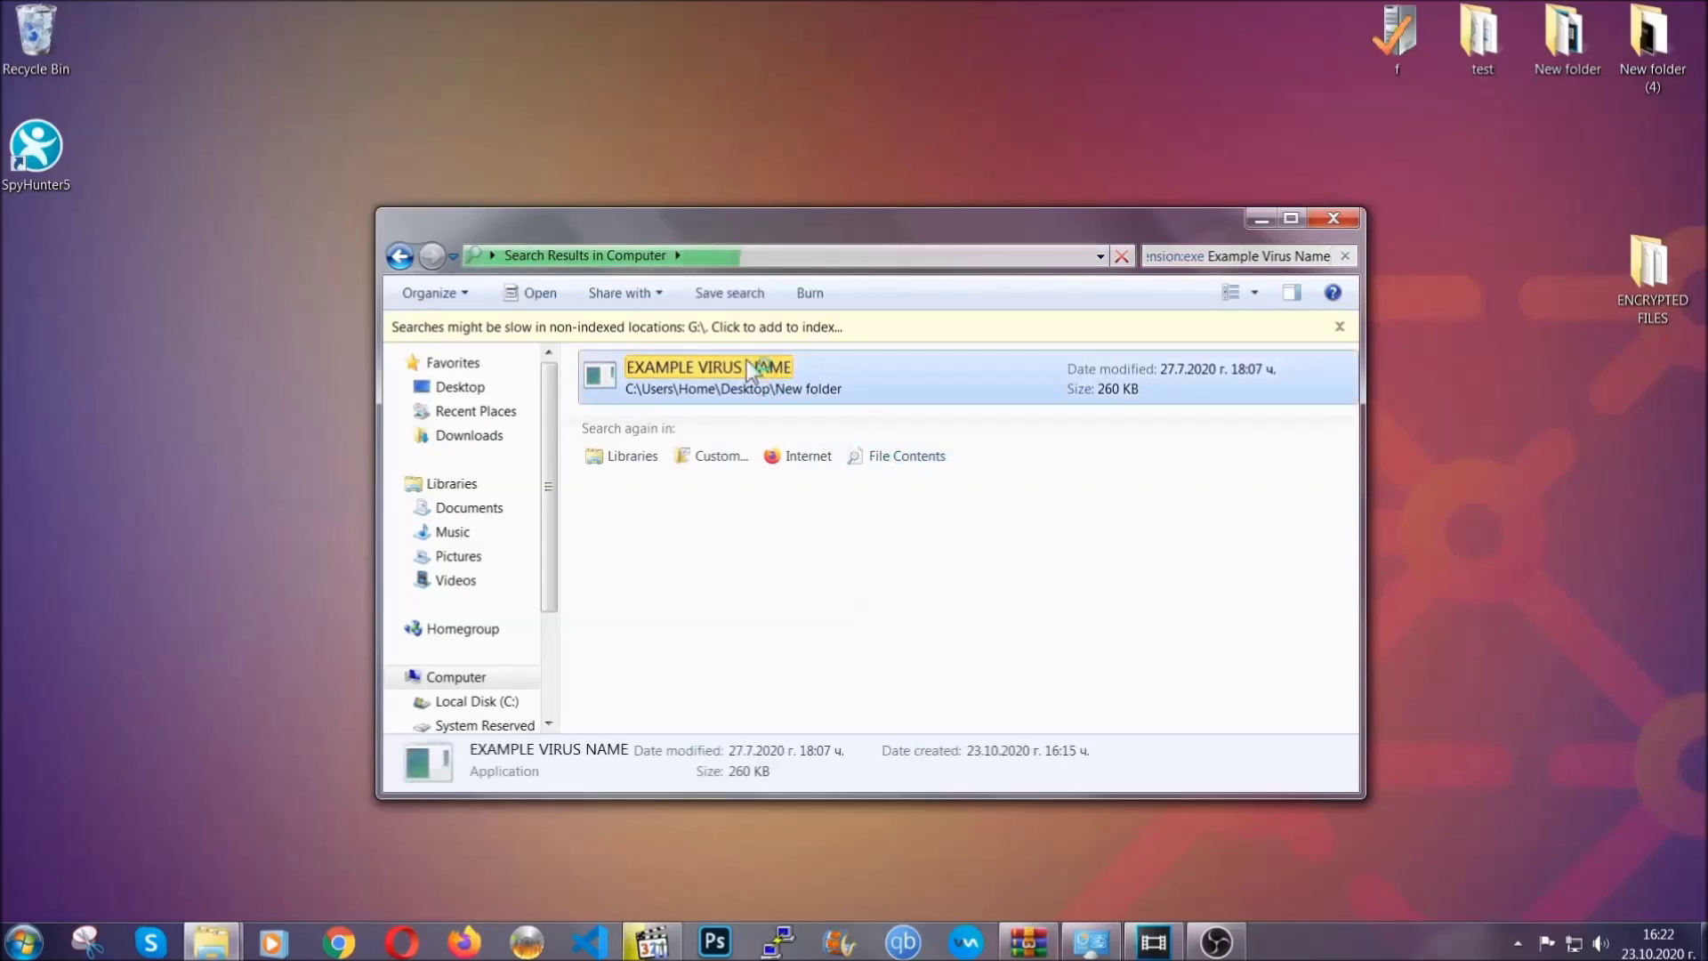
pyautogui.rightClick(751, 374)
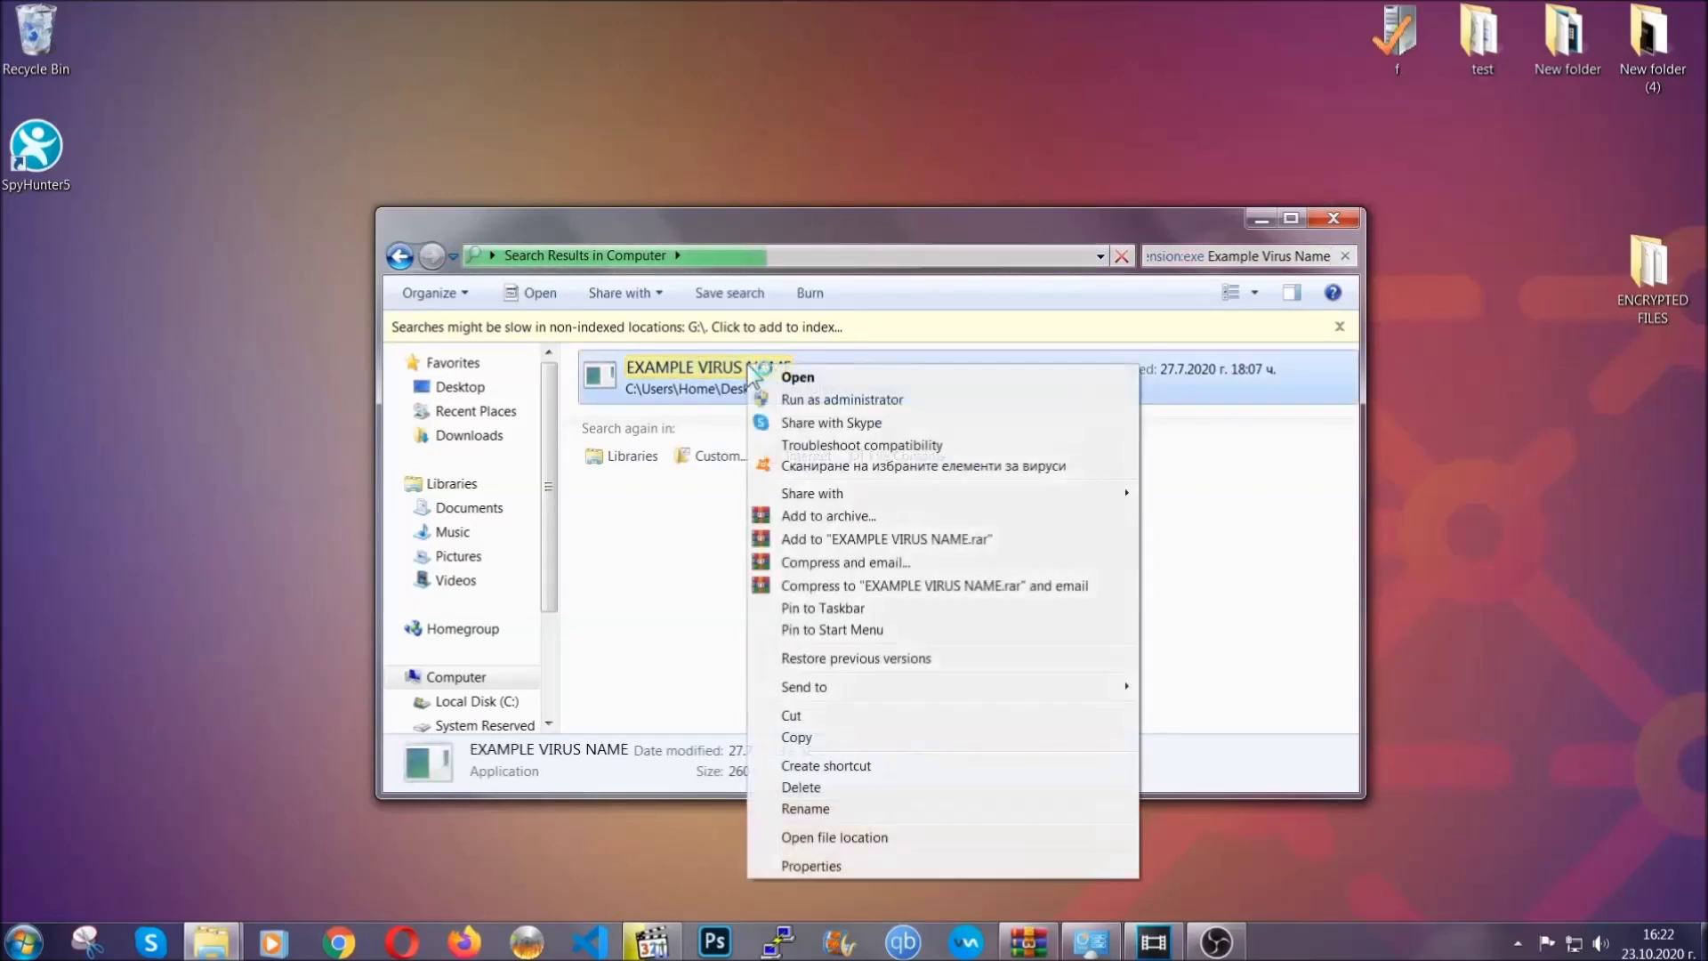
pyautogui.click(824, 787)
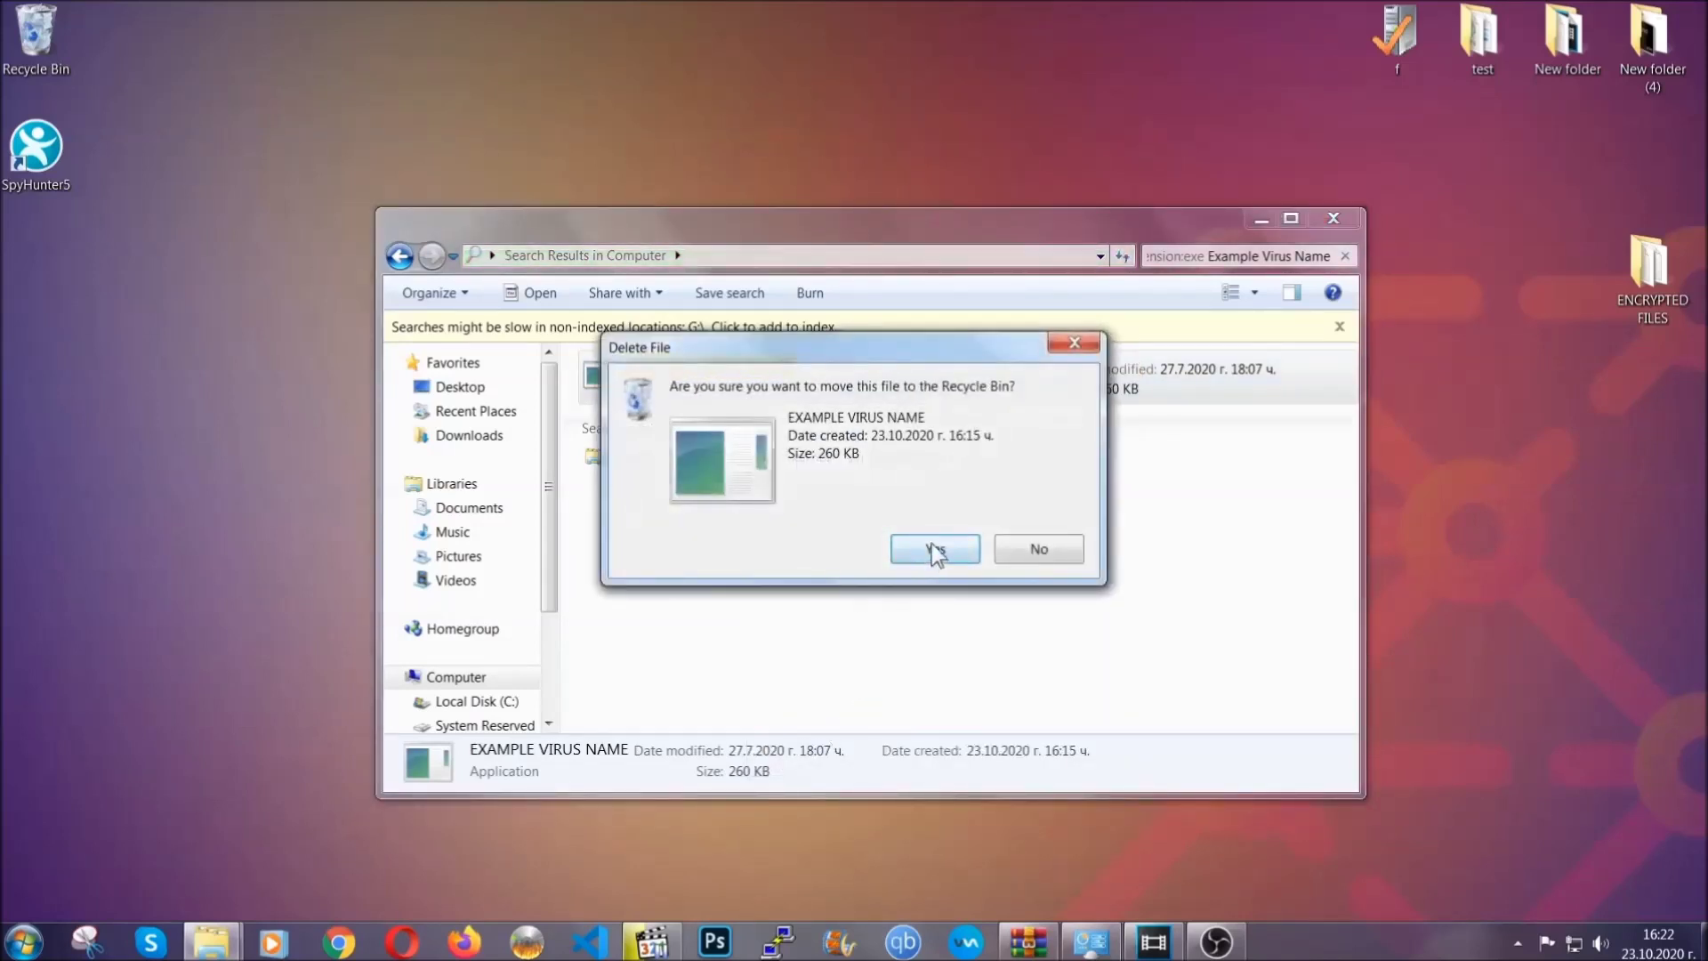
pyautogui.click(934, 549)
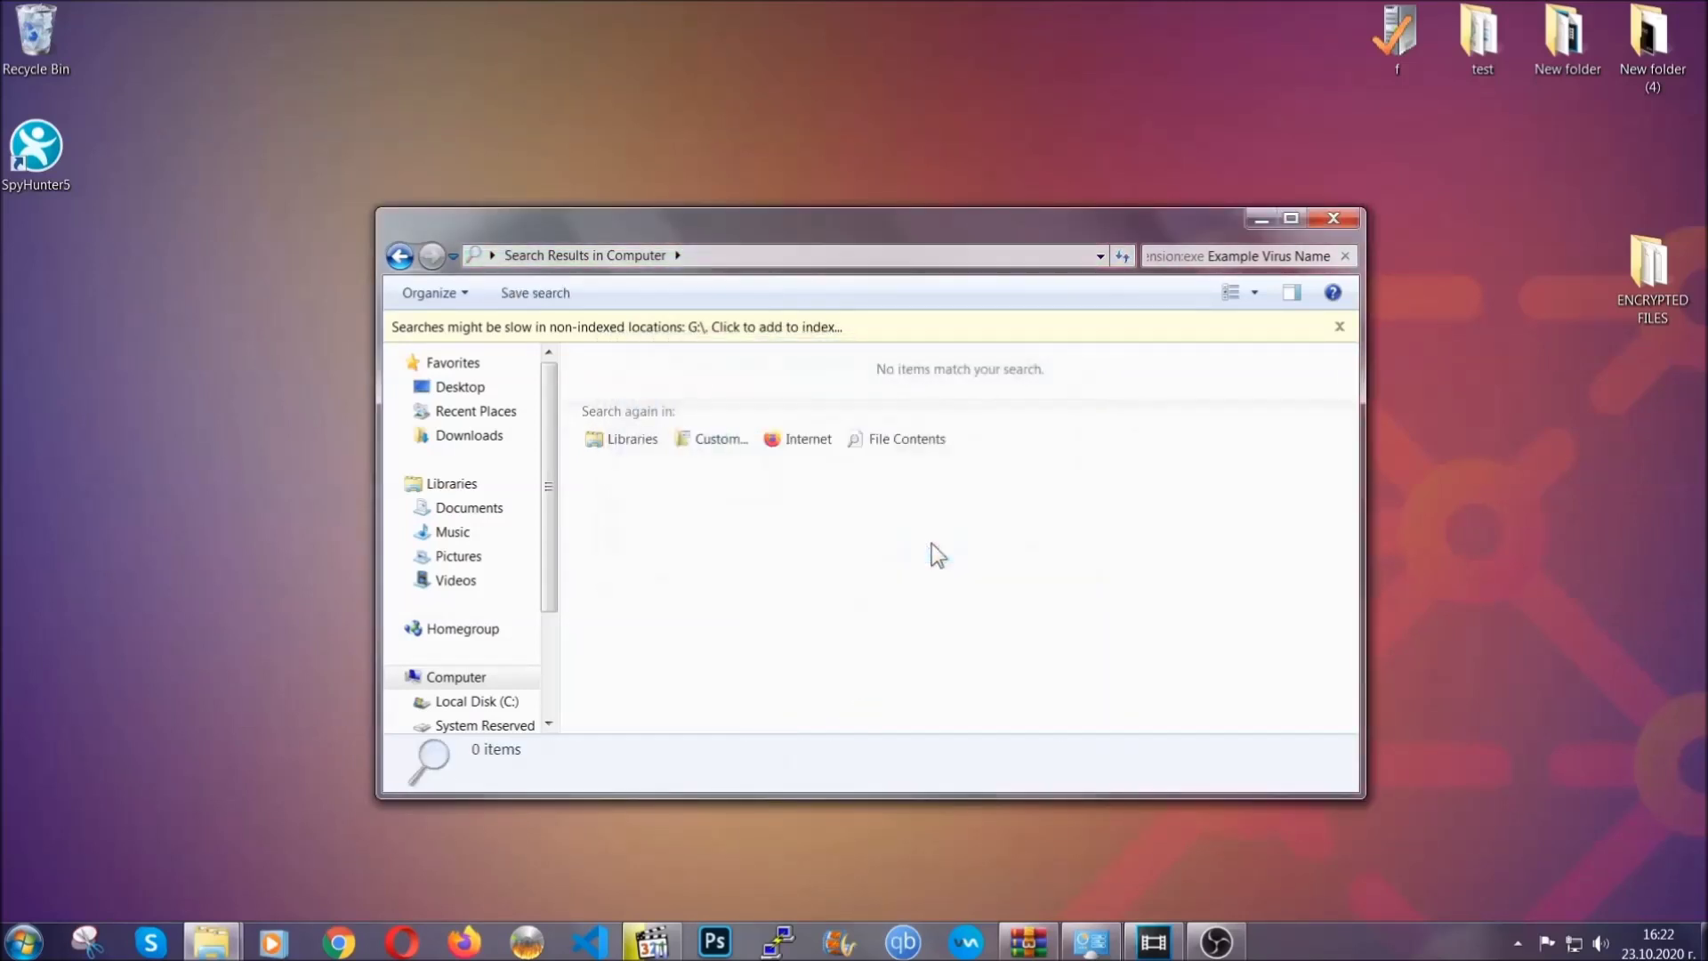
pyautogui.click(1333, 218)
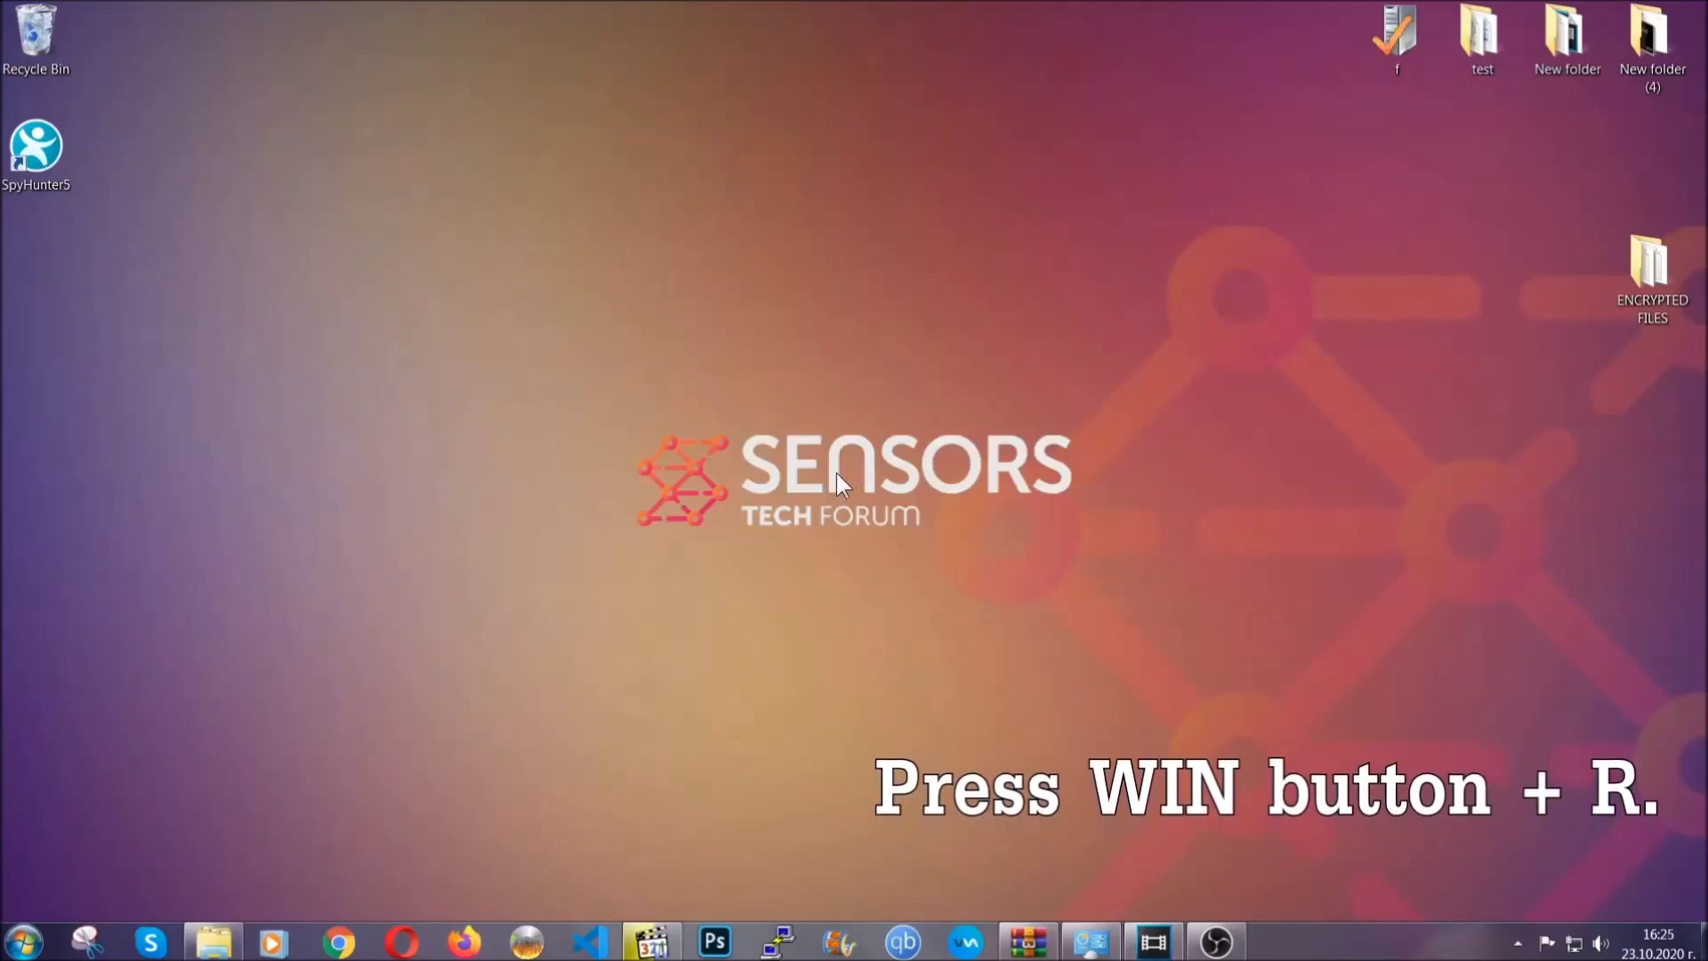
# Run REGEDIT from the Win+R dialog in place of the default cmd entry
pyautogui.press('super+r')
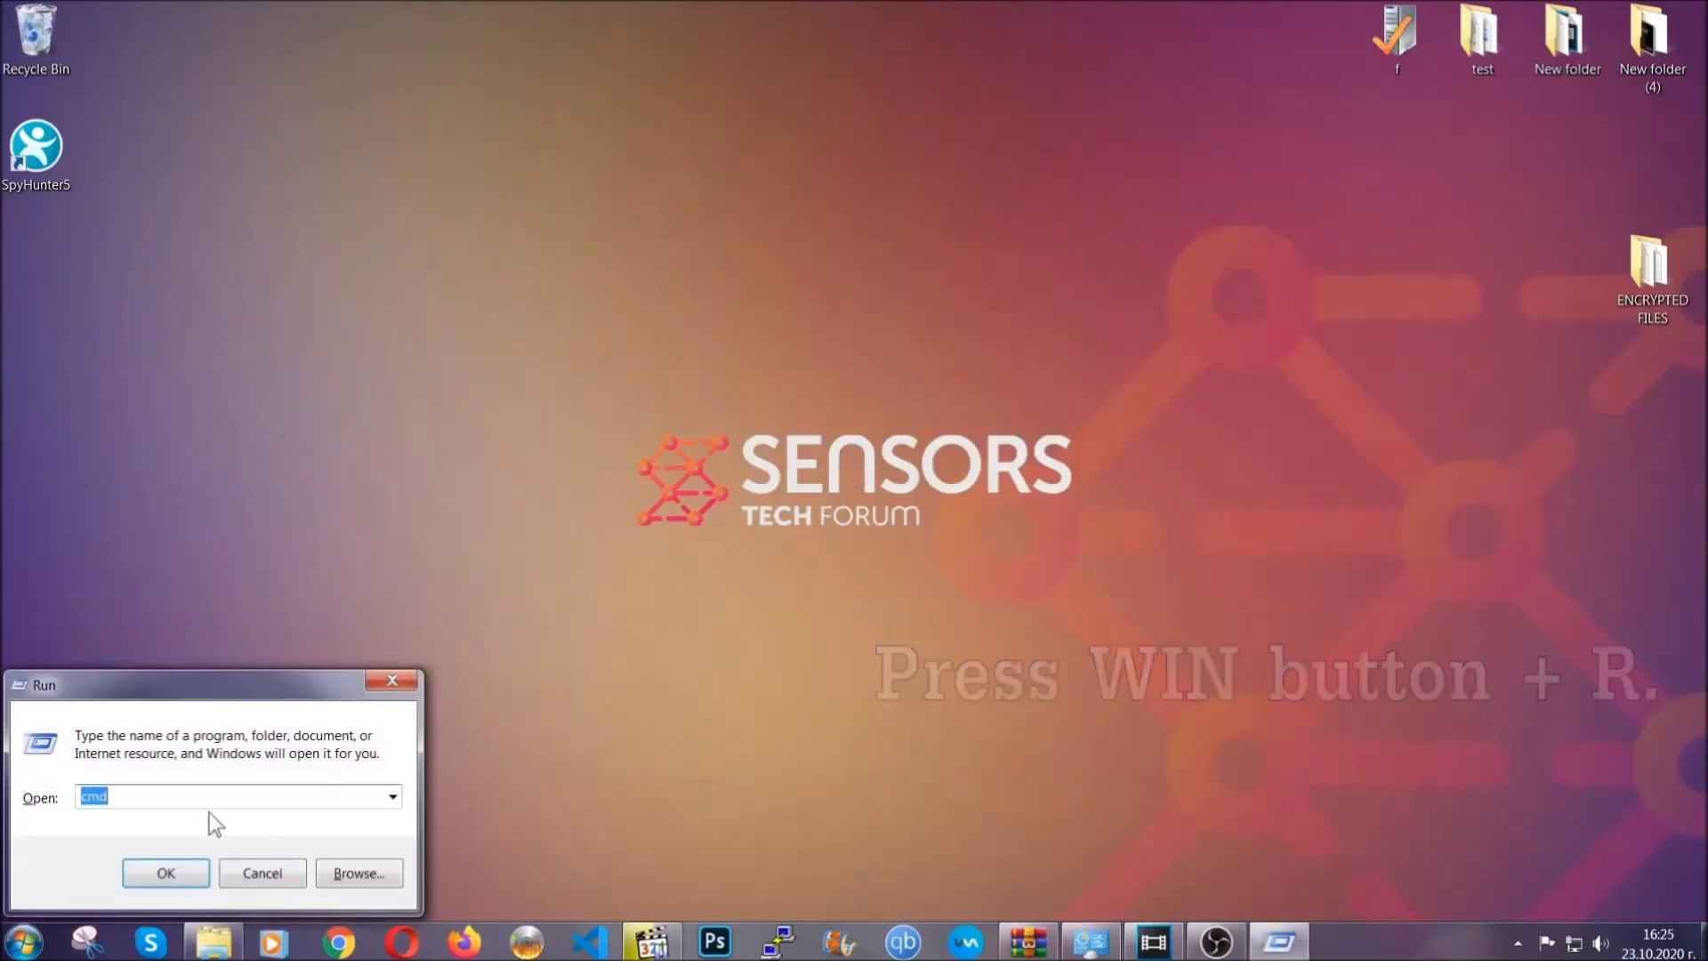
pyautogui.click(179, 806)
pyautogui.moveTo(161, 808); pyautogui.dragTo(21, 804)
pyautogui.write('REGEDIT')
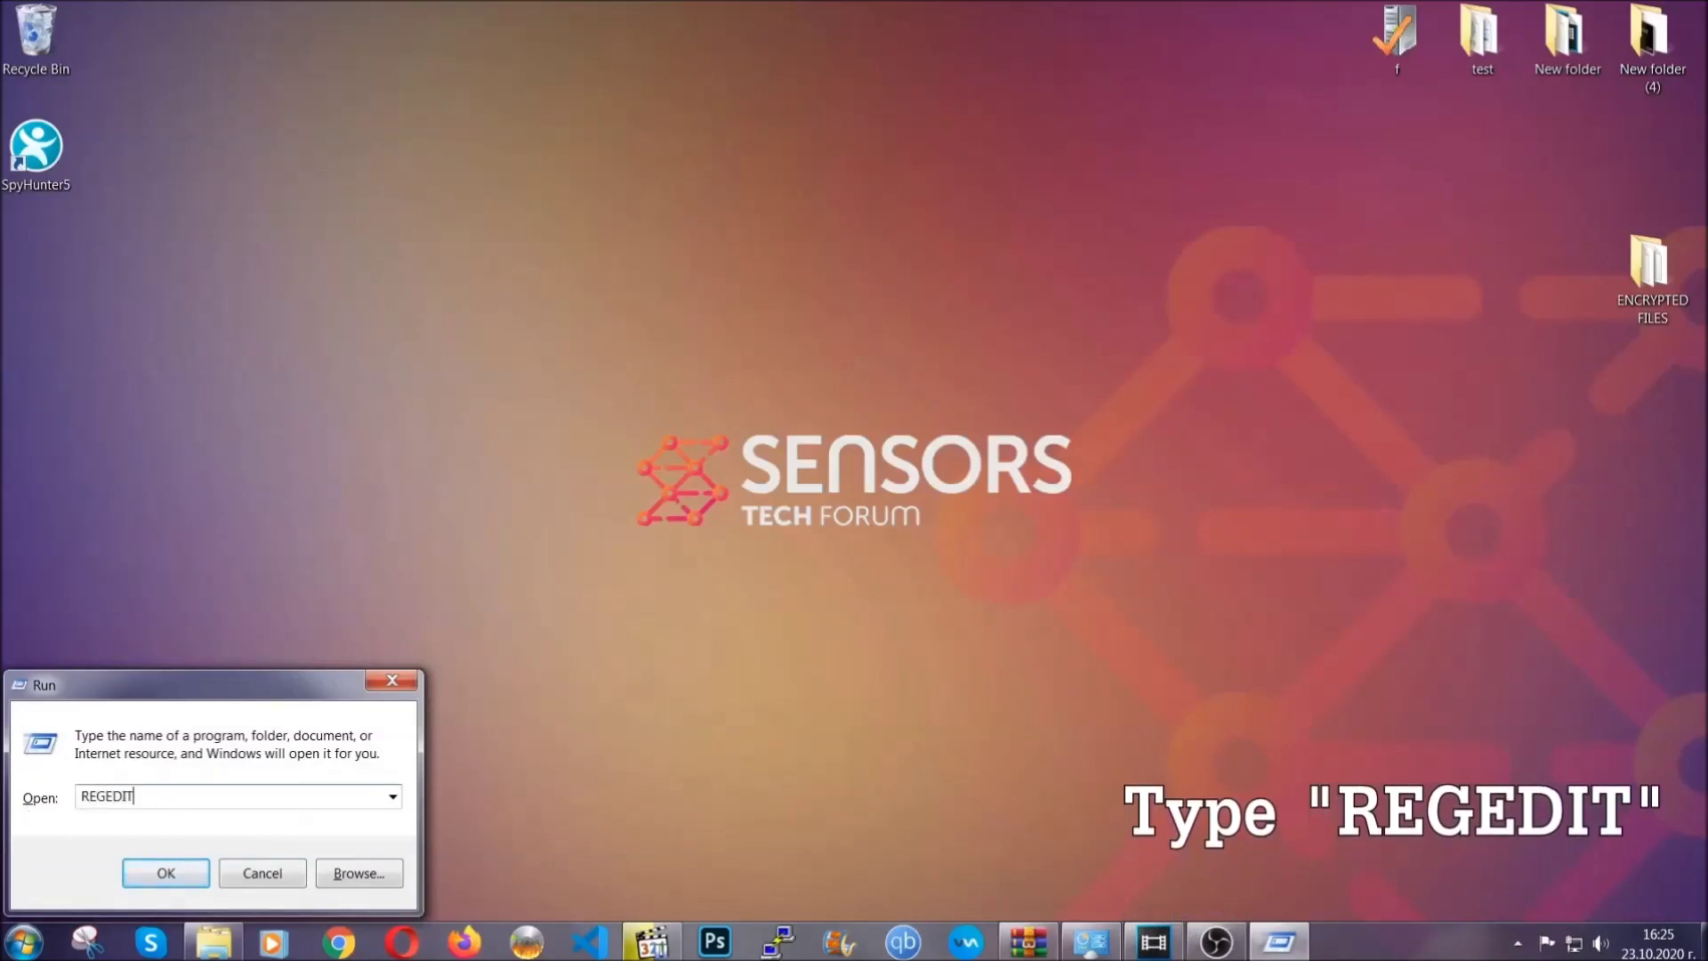
pyautogui.click(146, 870)
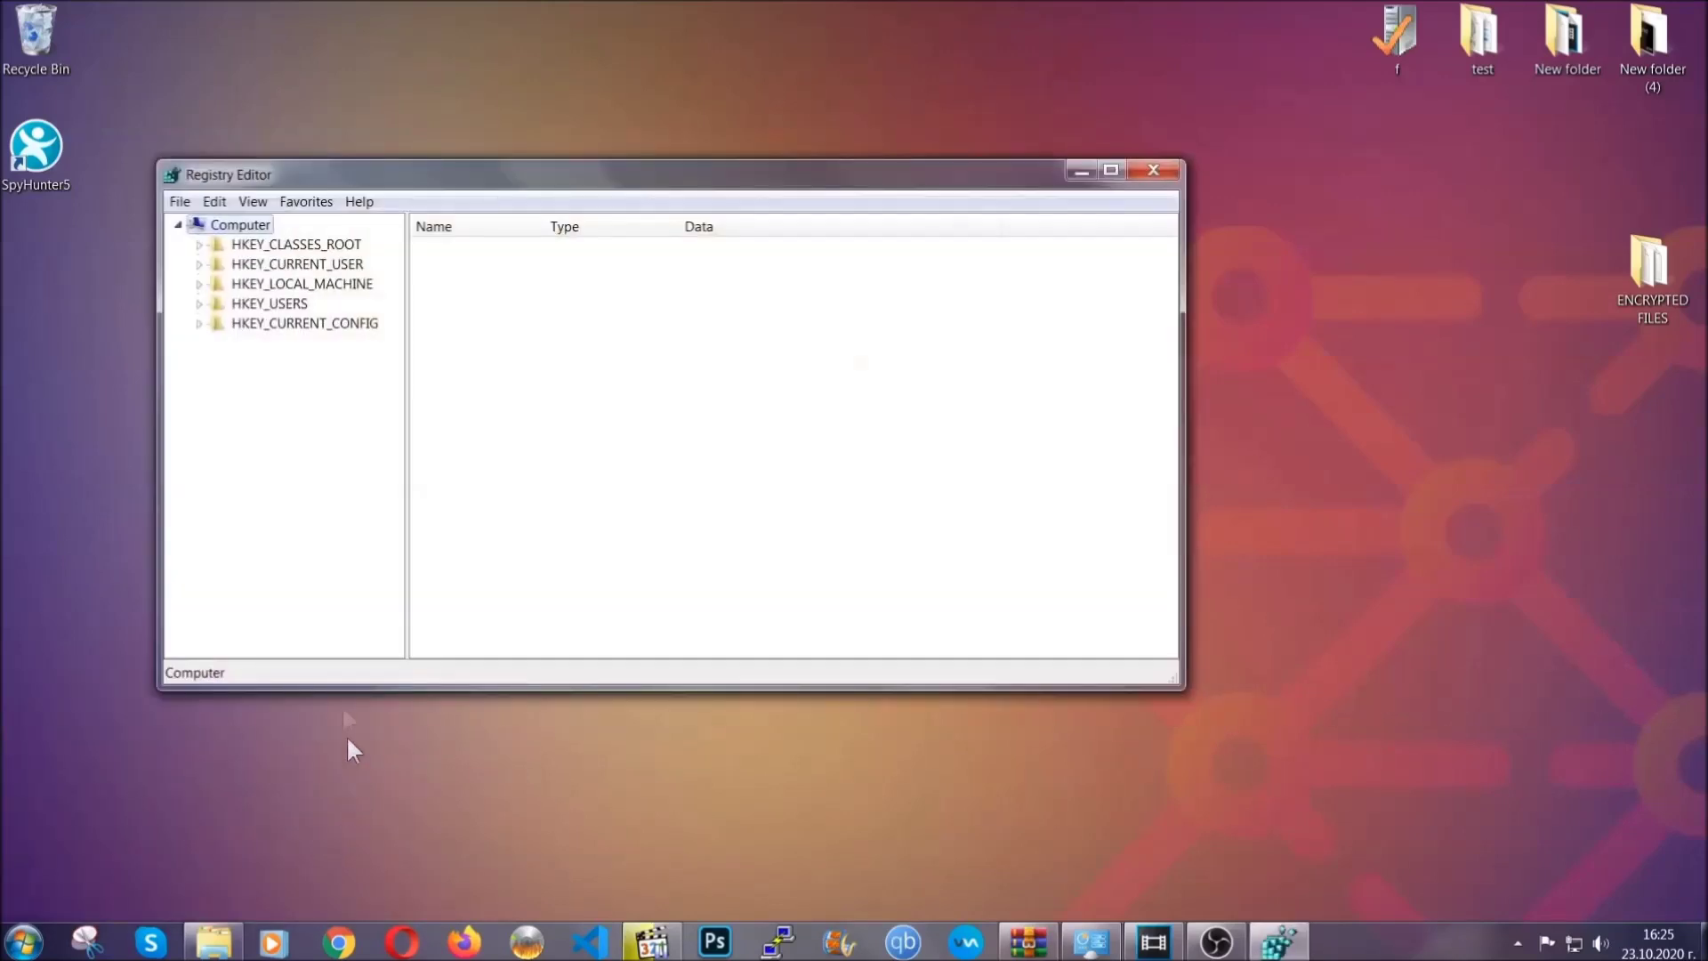
# Export the entire registry as BACKUP.reg onto the Desktop
pyautogui.click(181, 202)
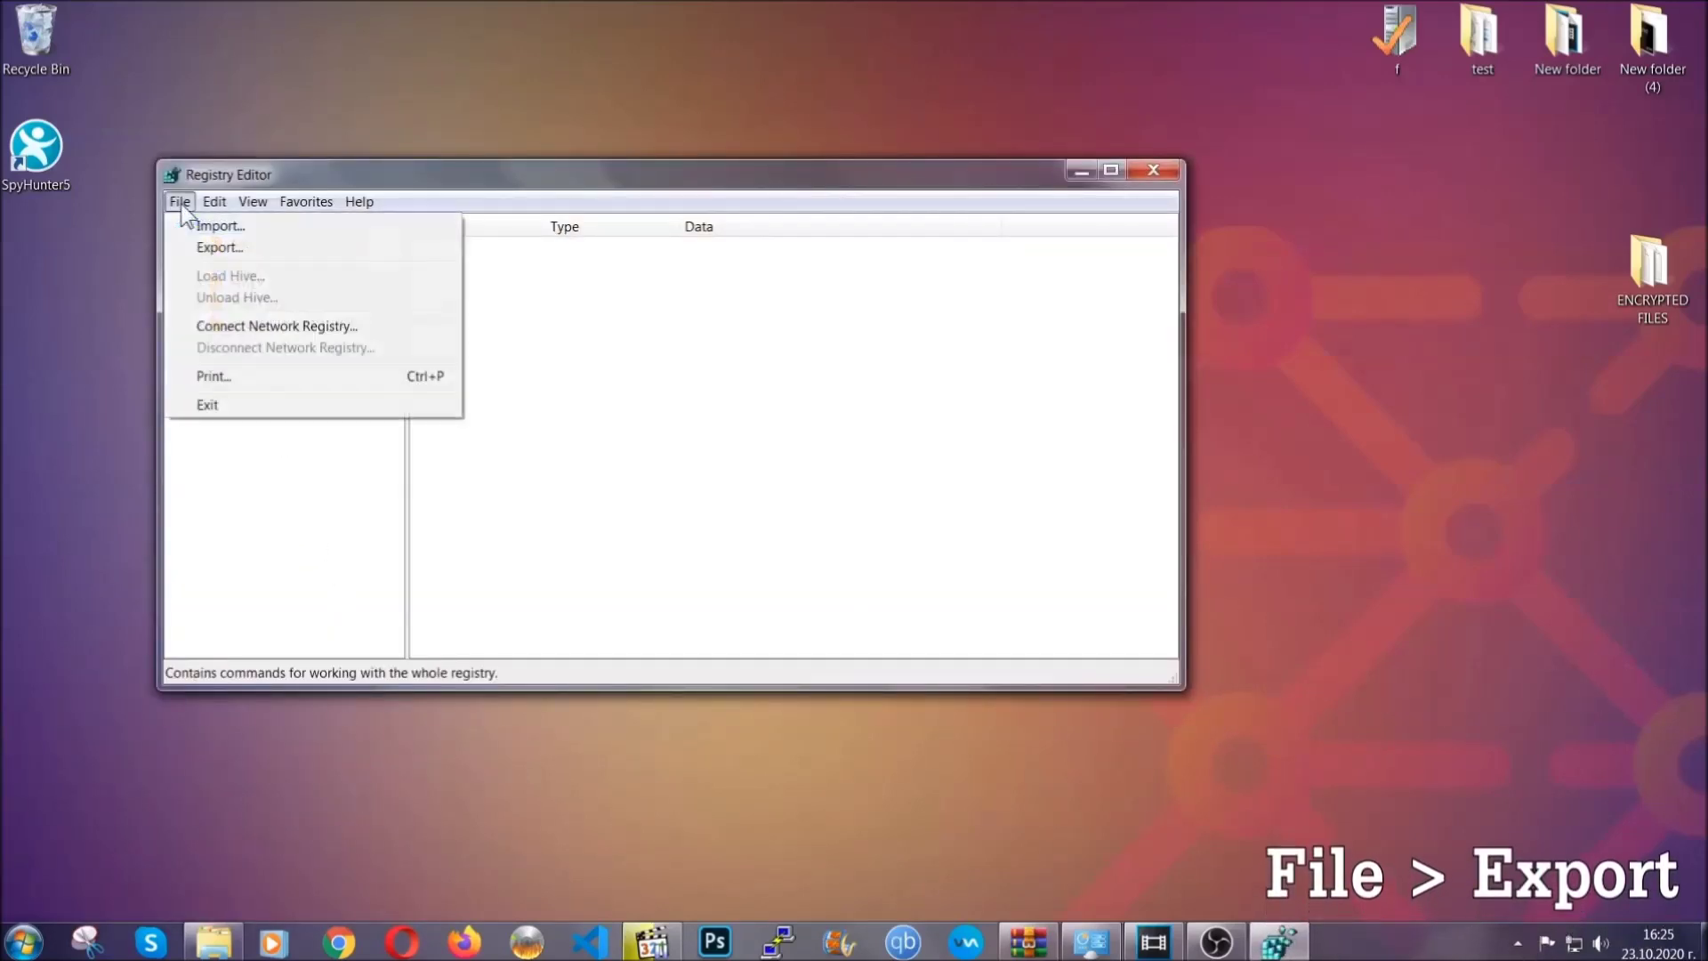
pyautogui.click(221, 246)
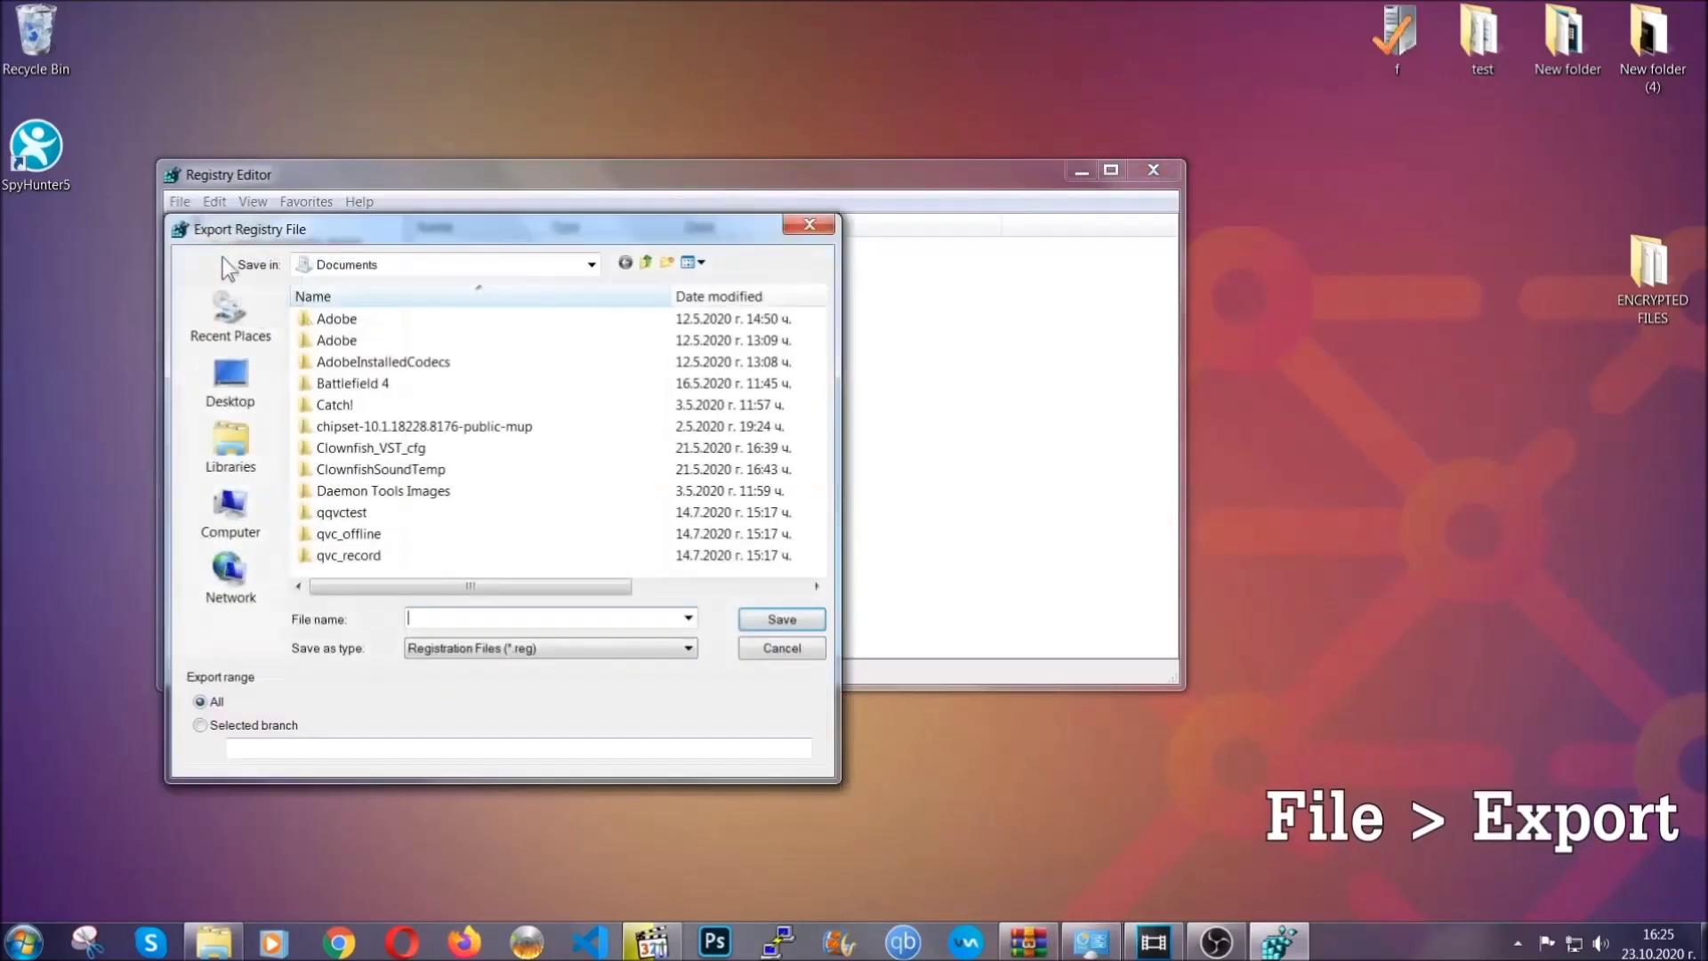
pyautogui.click(224, 381)
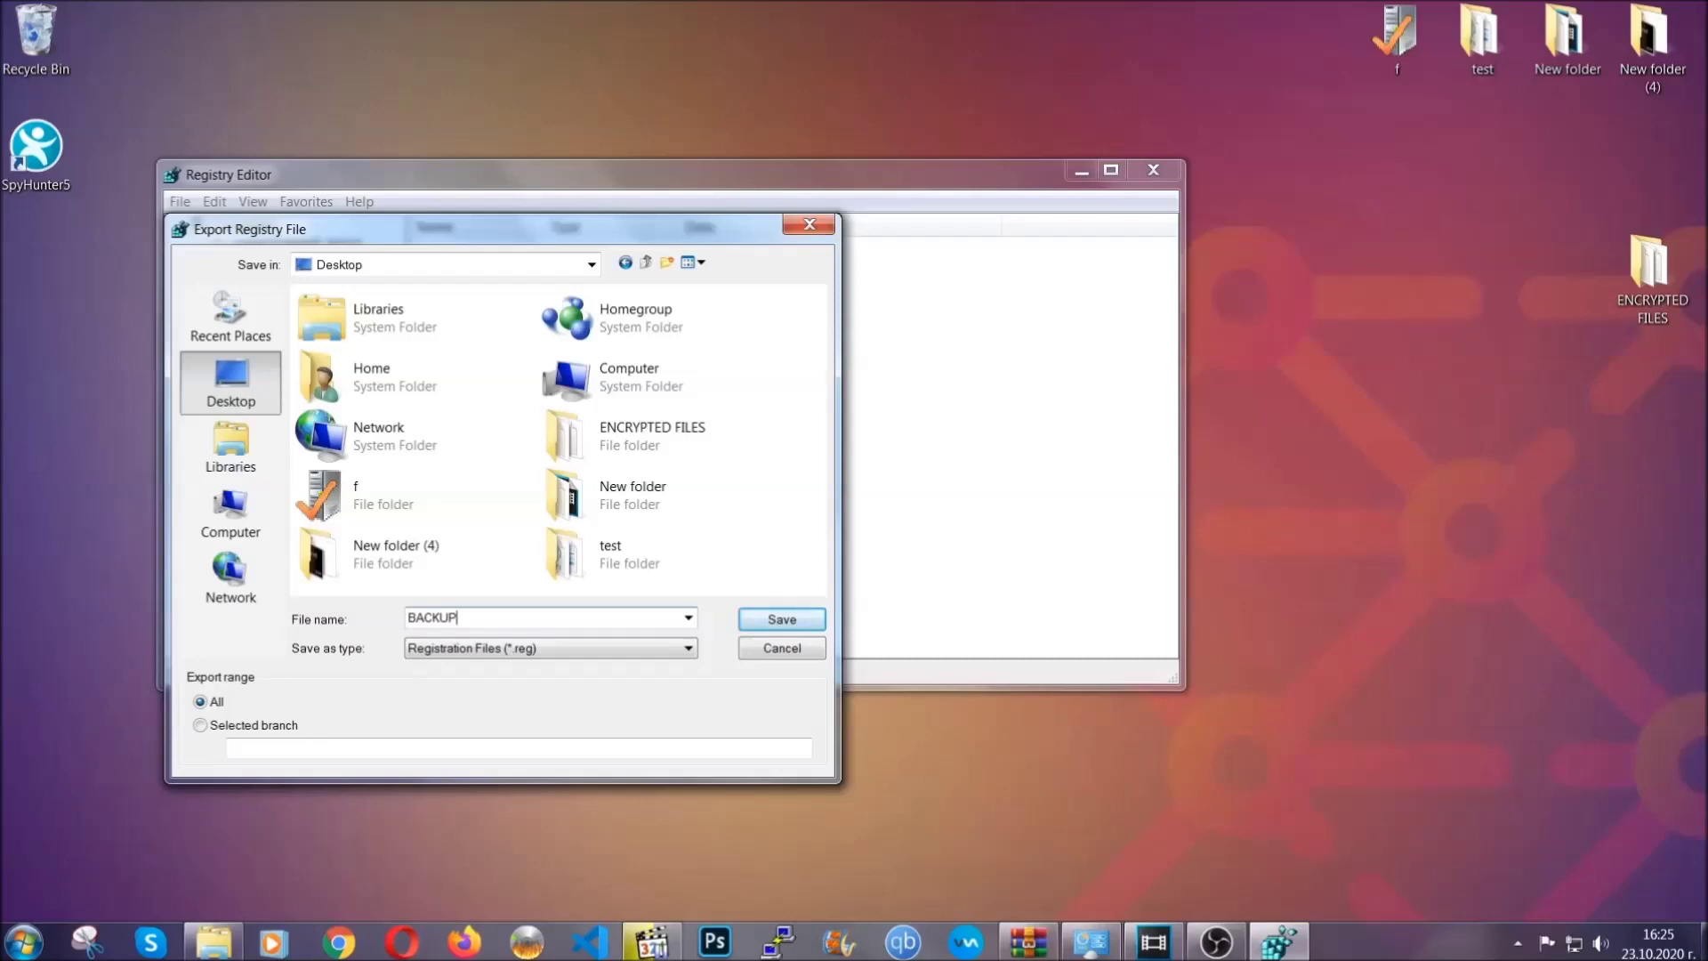
pyautogui.click(770, 622)
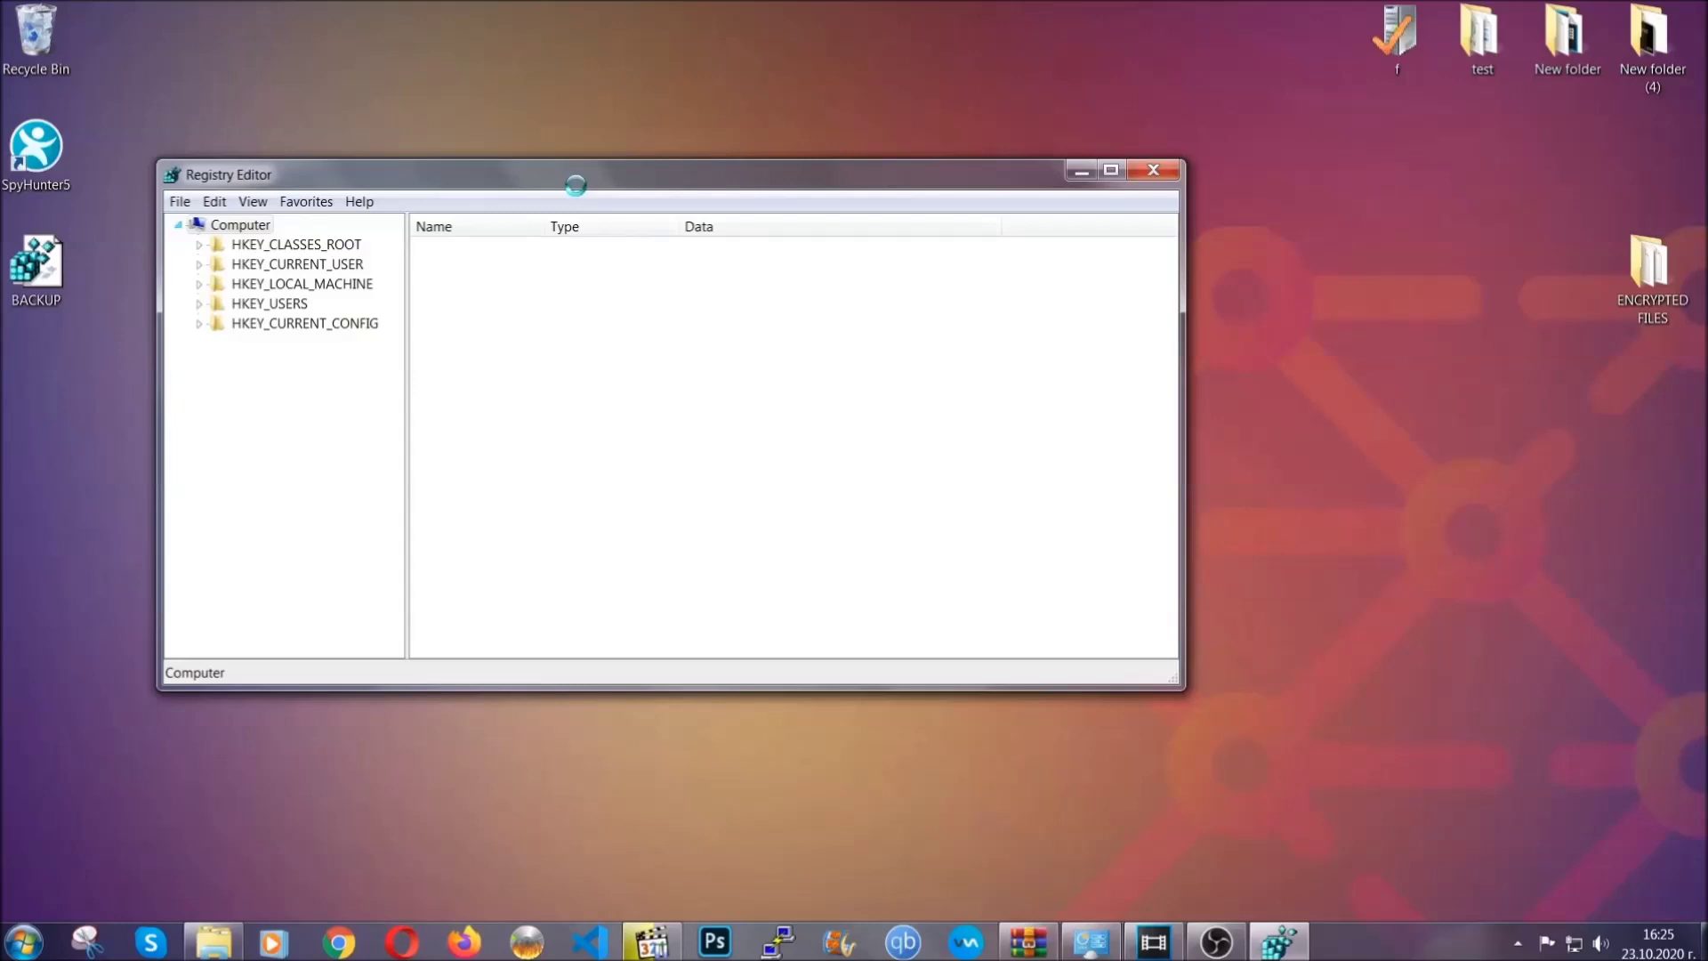
pyautogui.moveTo(576, 185); pyautogui.dragTo(745, 242)
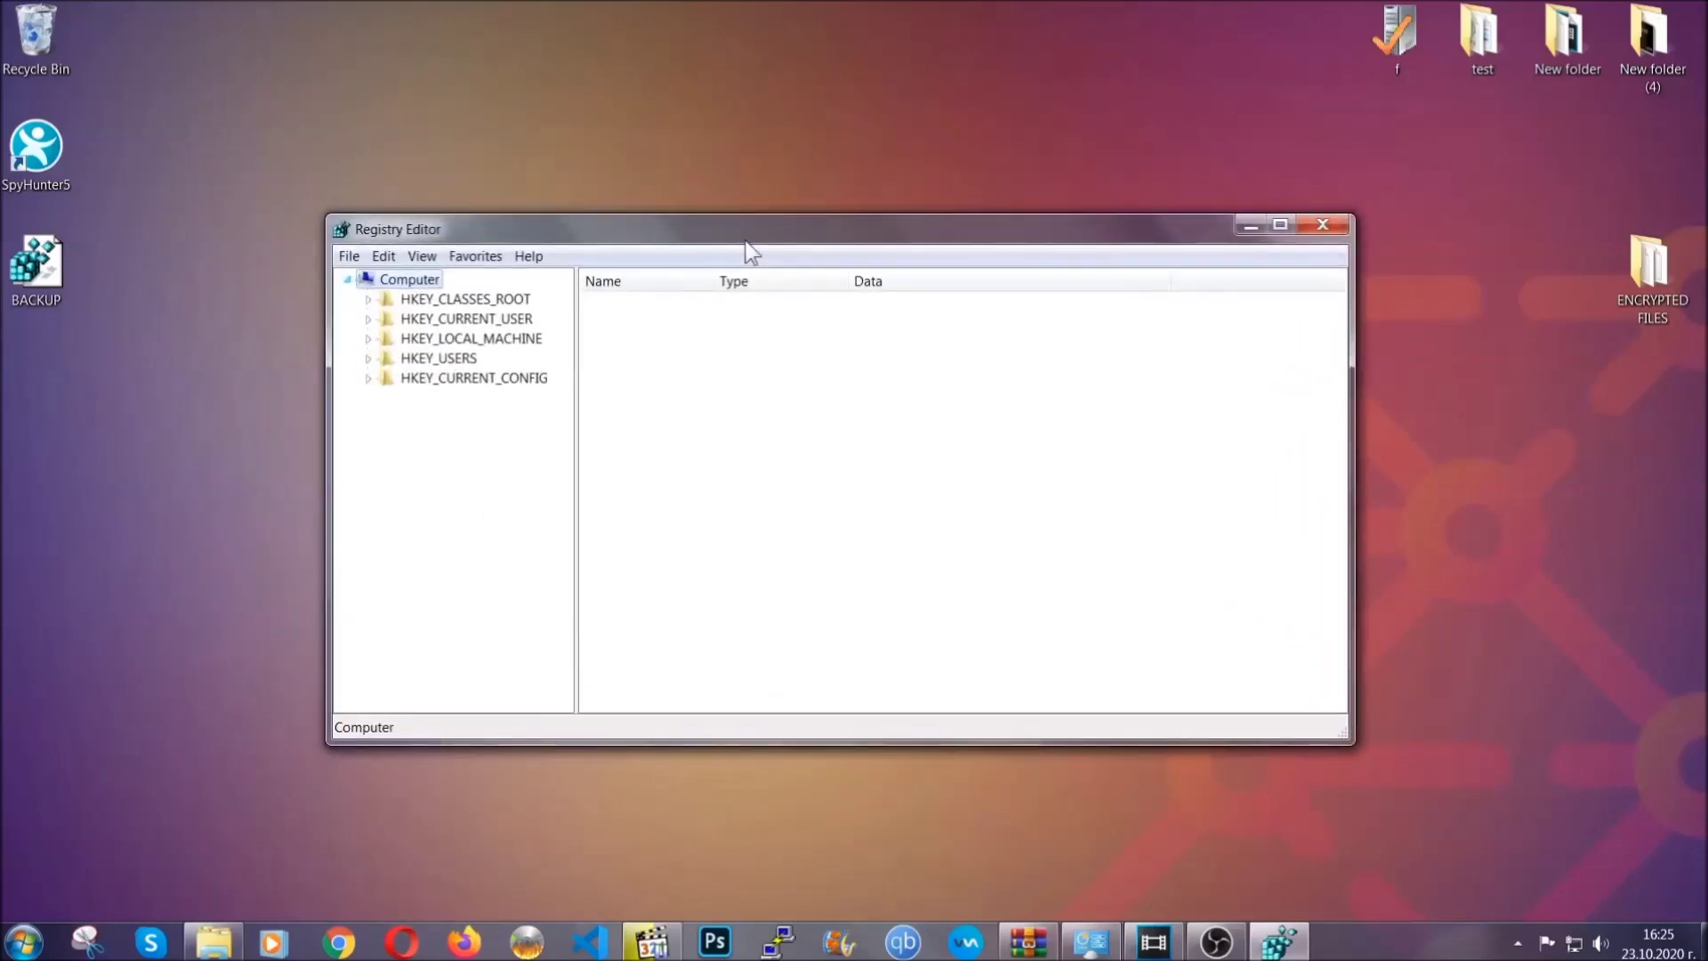
# Find 'RunOnce' with Ctrl+F to reach HKCU\Software\Microsoft\Windows\CurrentVersion\RunOnce
pyautogui.click(349, 256)
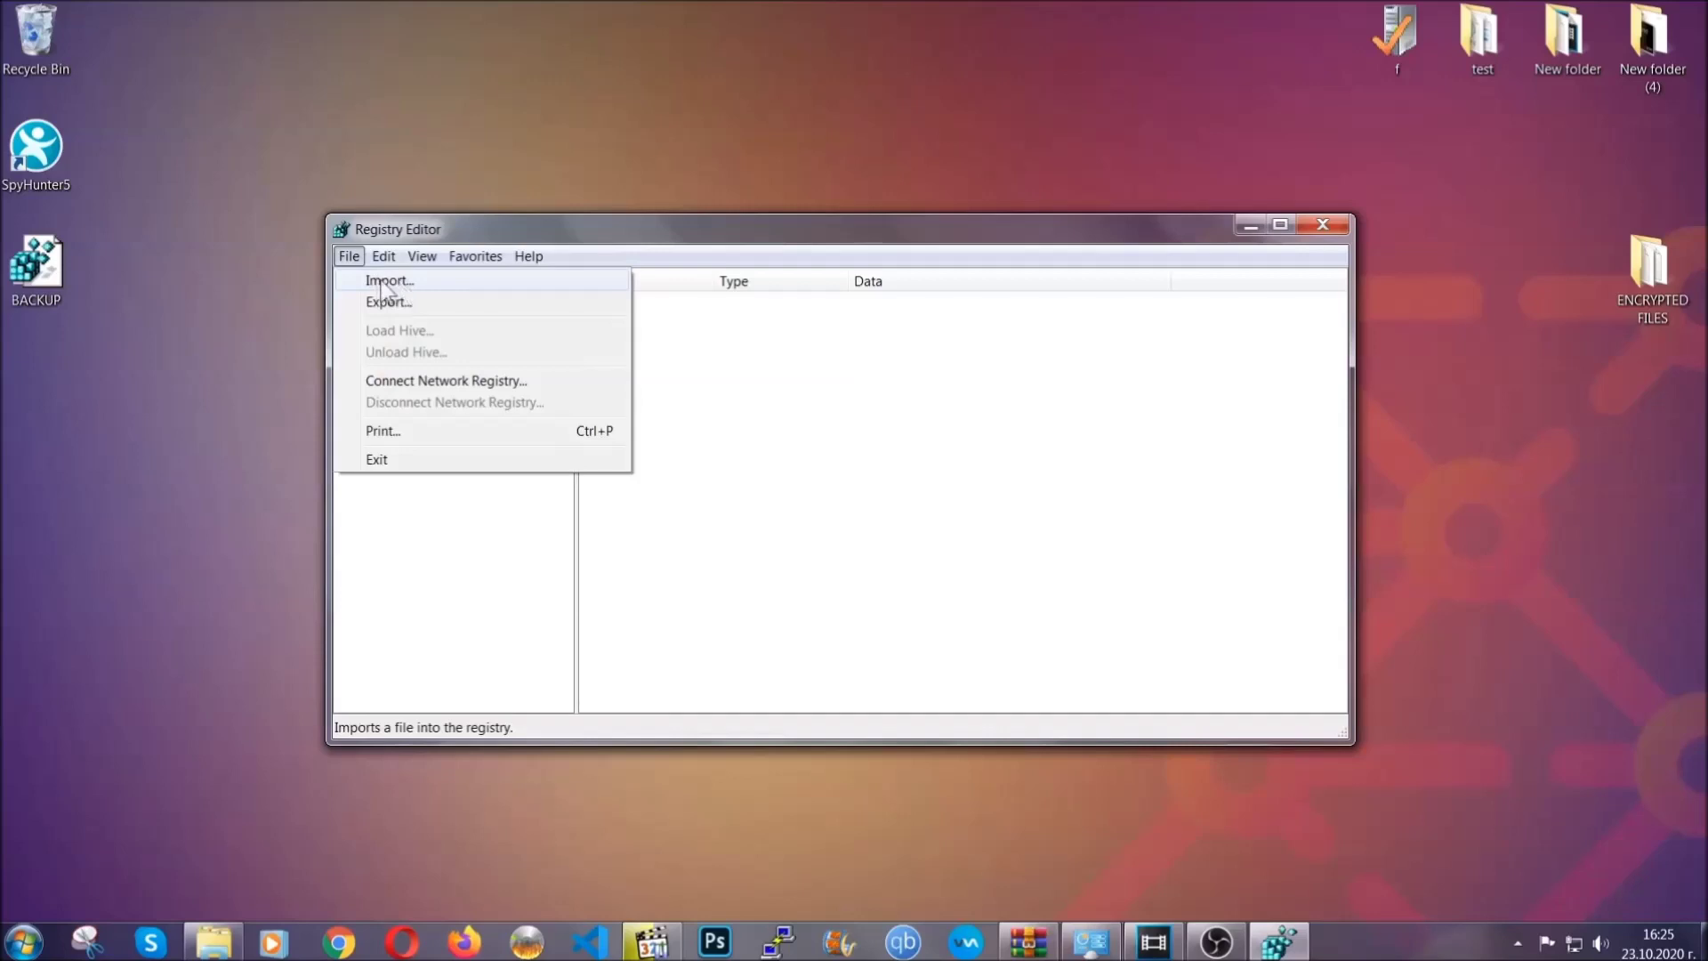
pyautogui.click(350, 257)
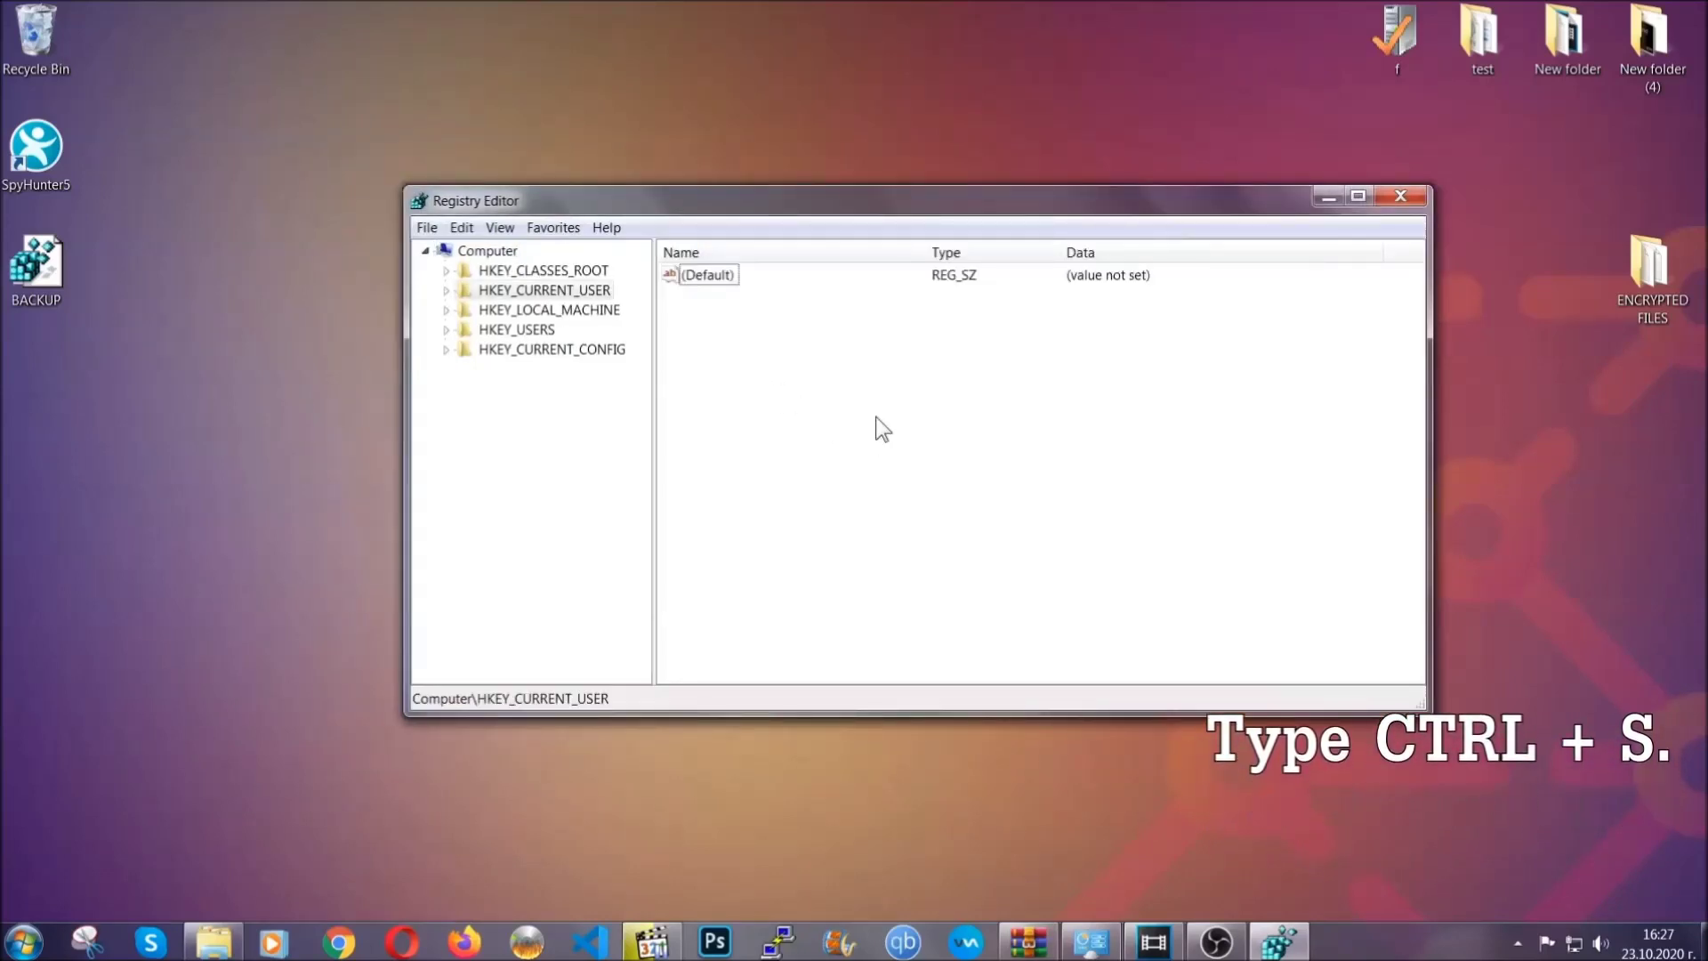
pyautogui.hotkey('ctrl', 'f')
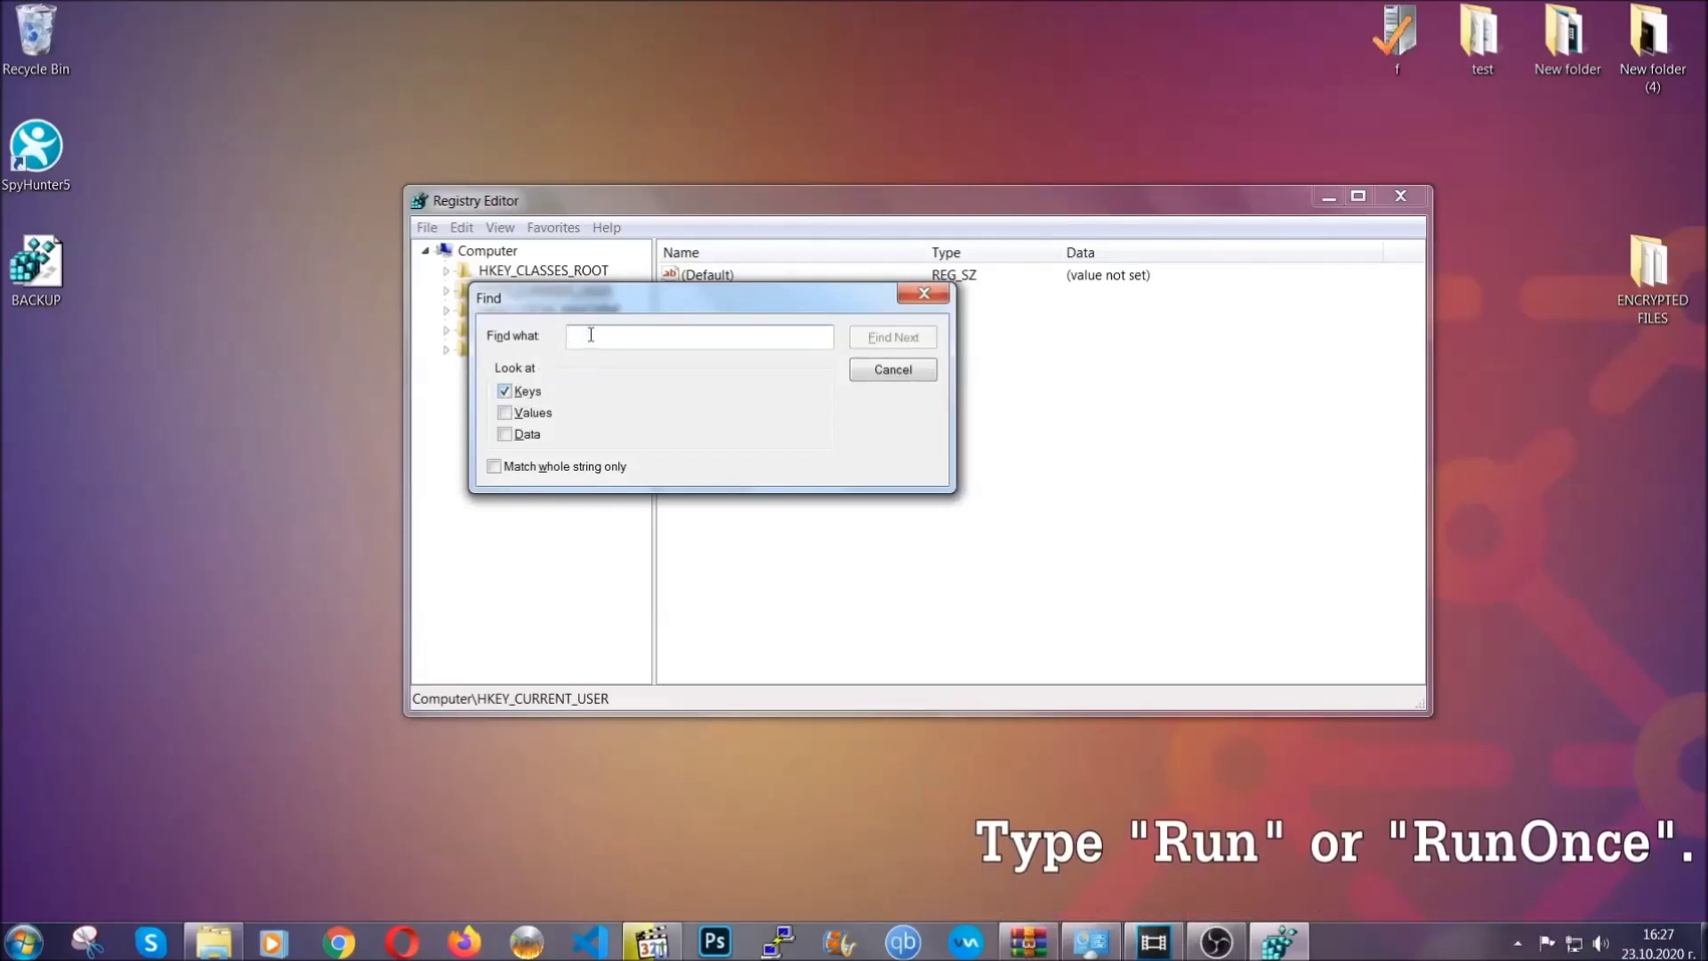
pyautogui.write('RunO')
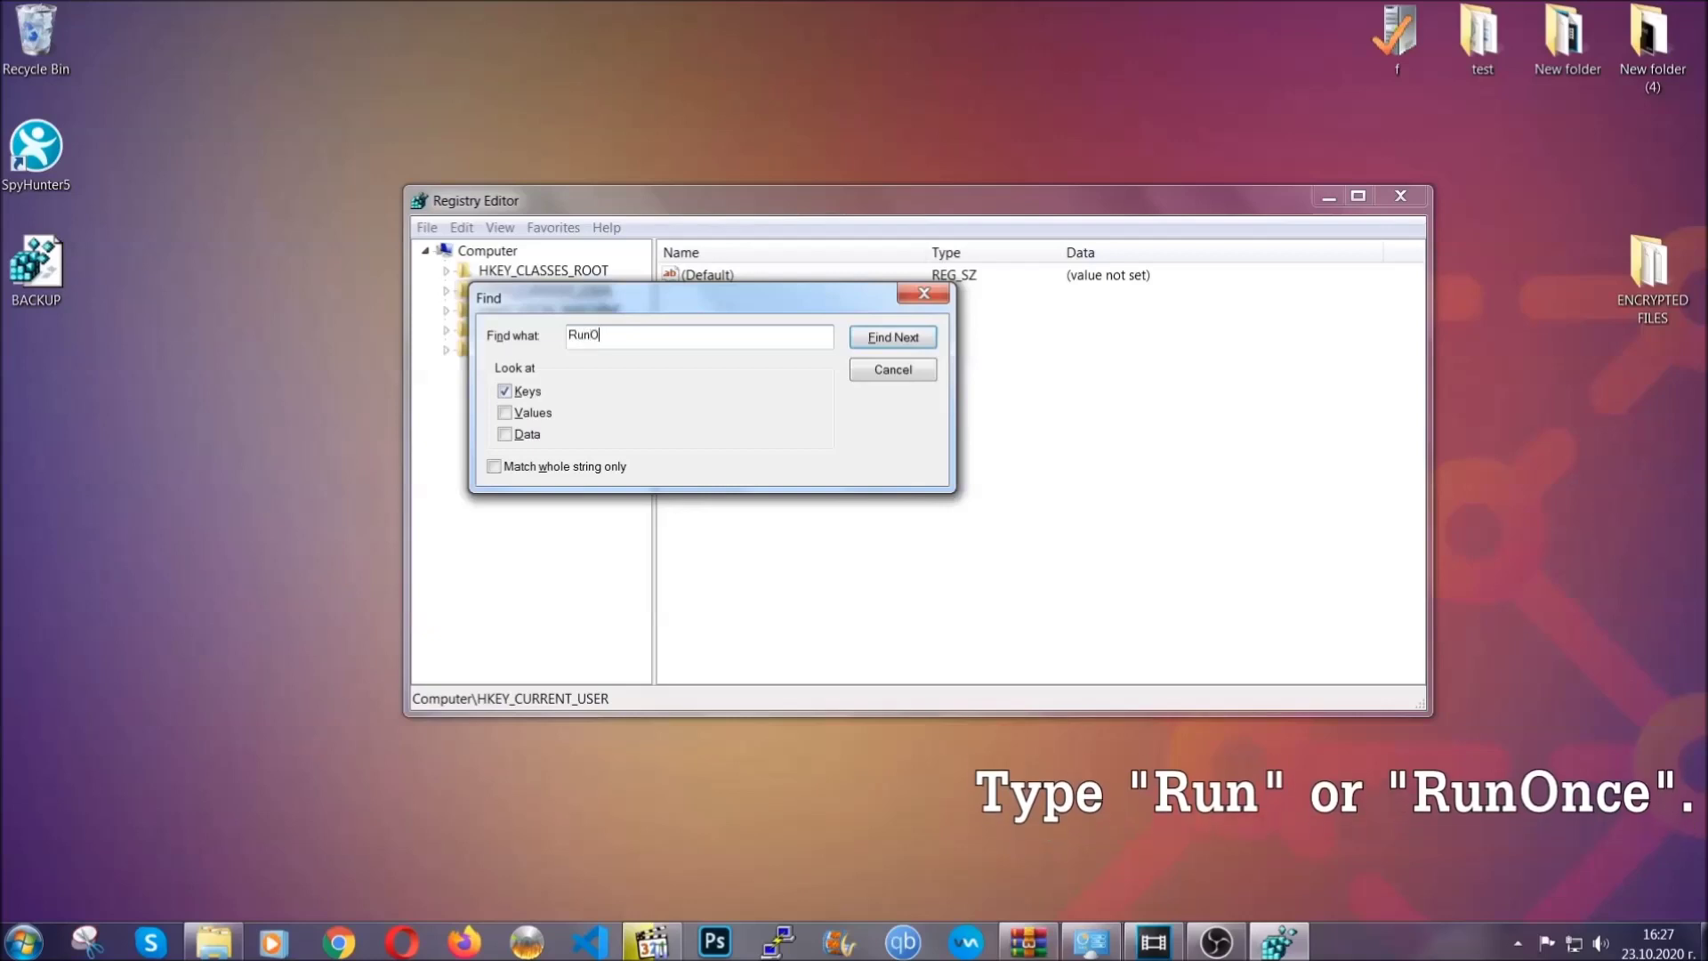
pyautogui.write('nce')
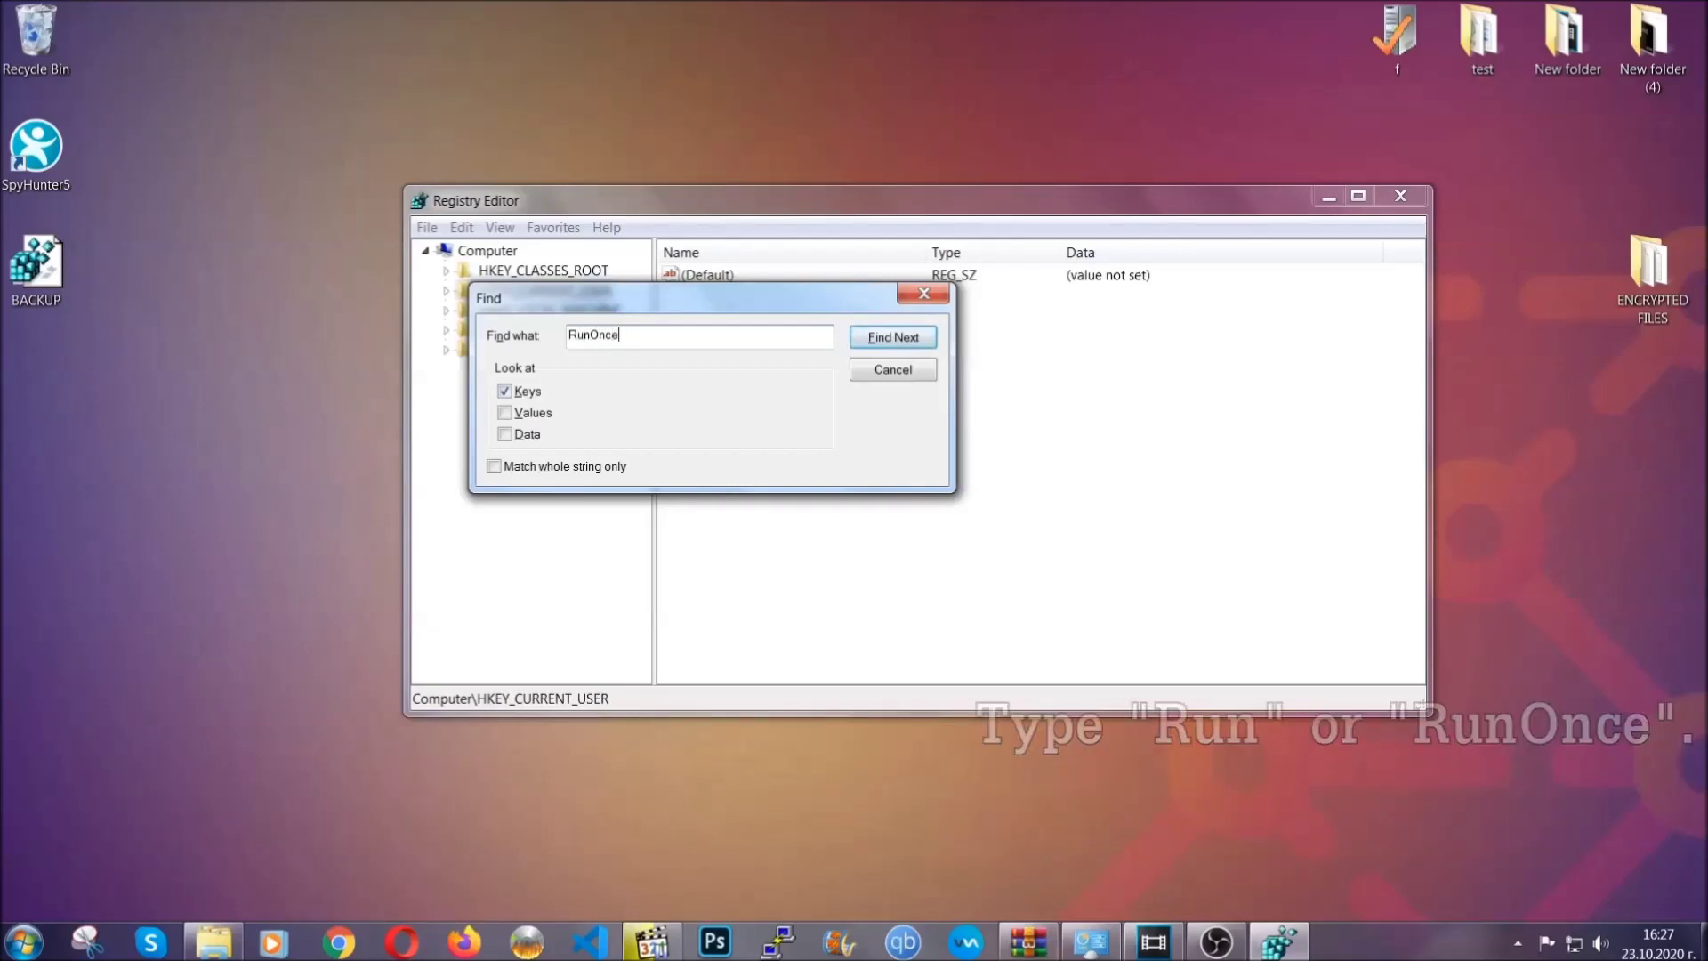
pyautogui.click(911, 340)
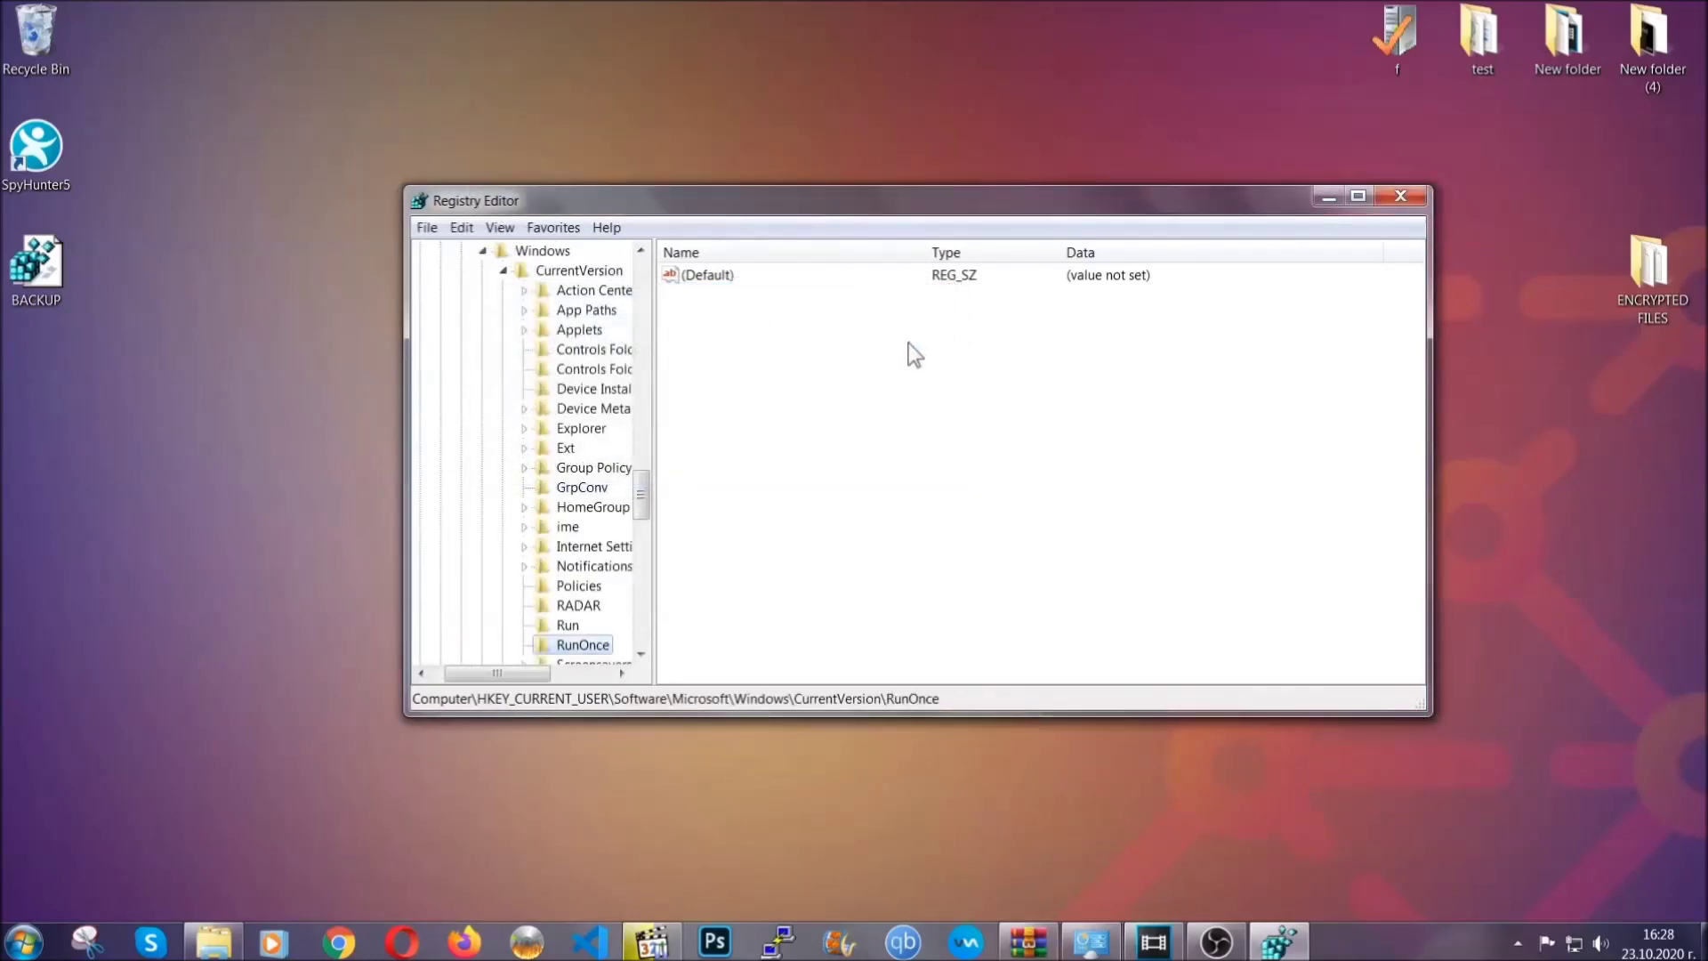
# Delete THE VIRUS value from the HKCU Run key, keeping CCXProcess and Skype for Desktop
pyautogui.moveTo(643, 494); pyautogui.dragTo(641, 515)
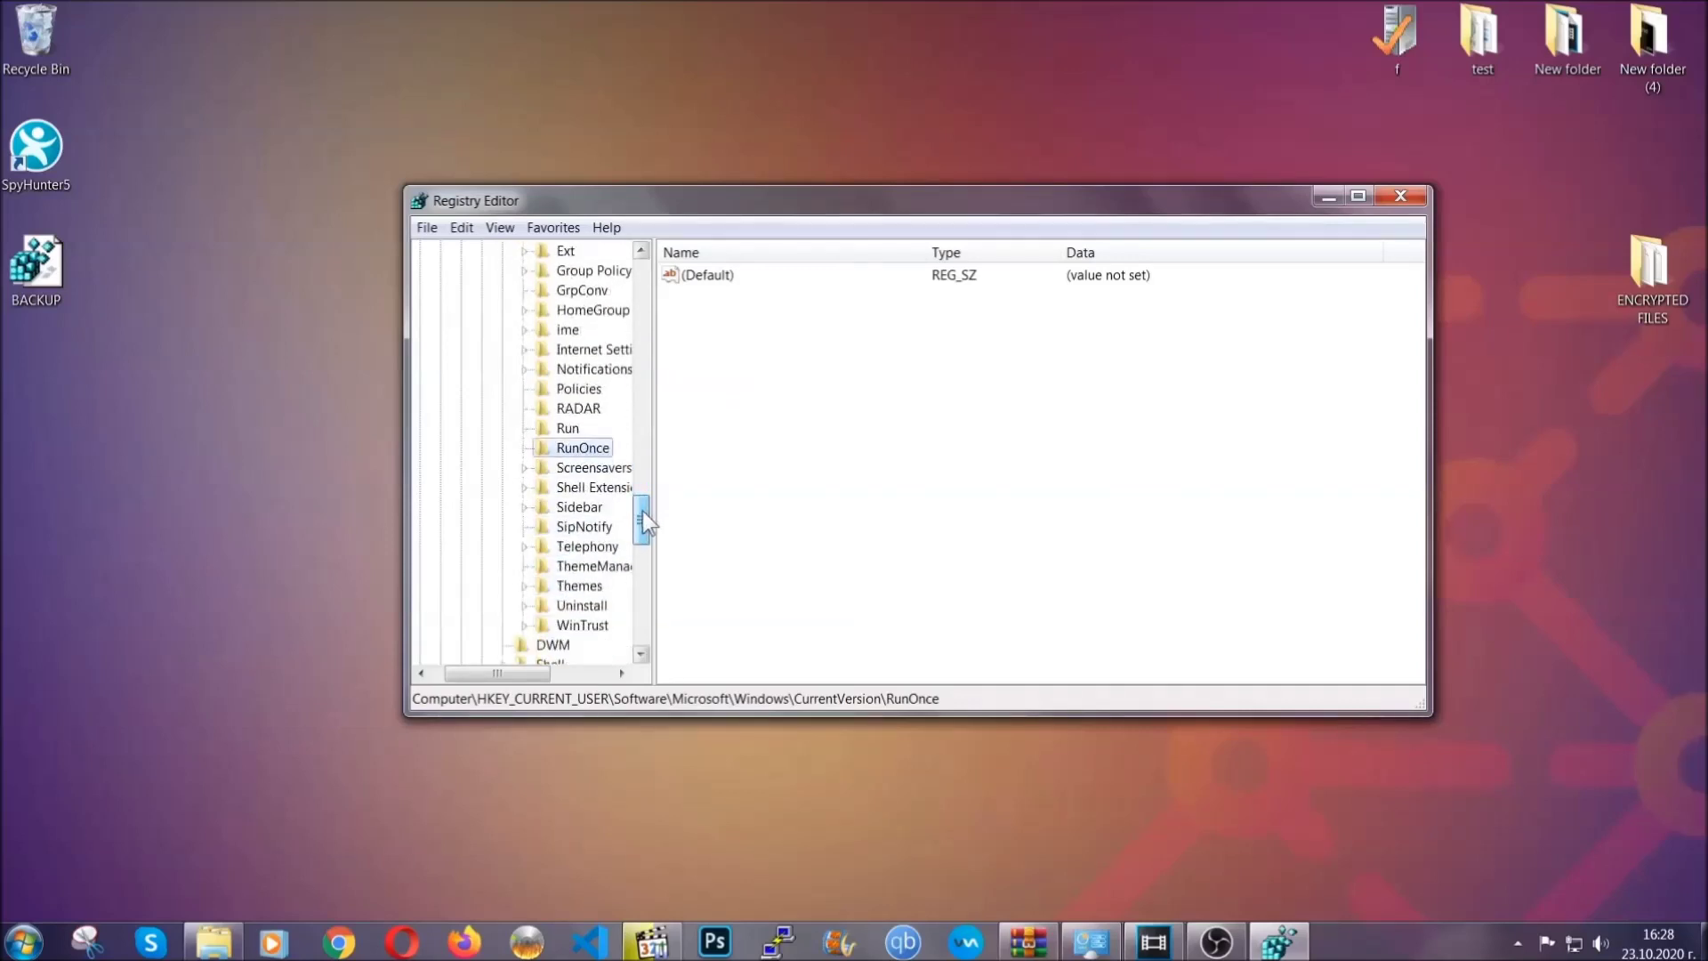
pyautogui.click(567, 428)
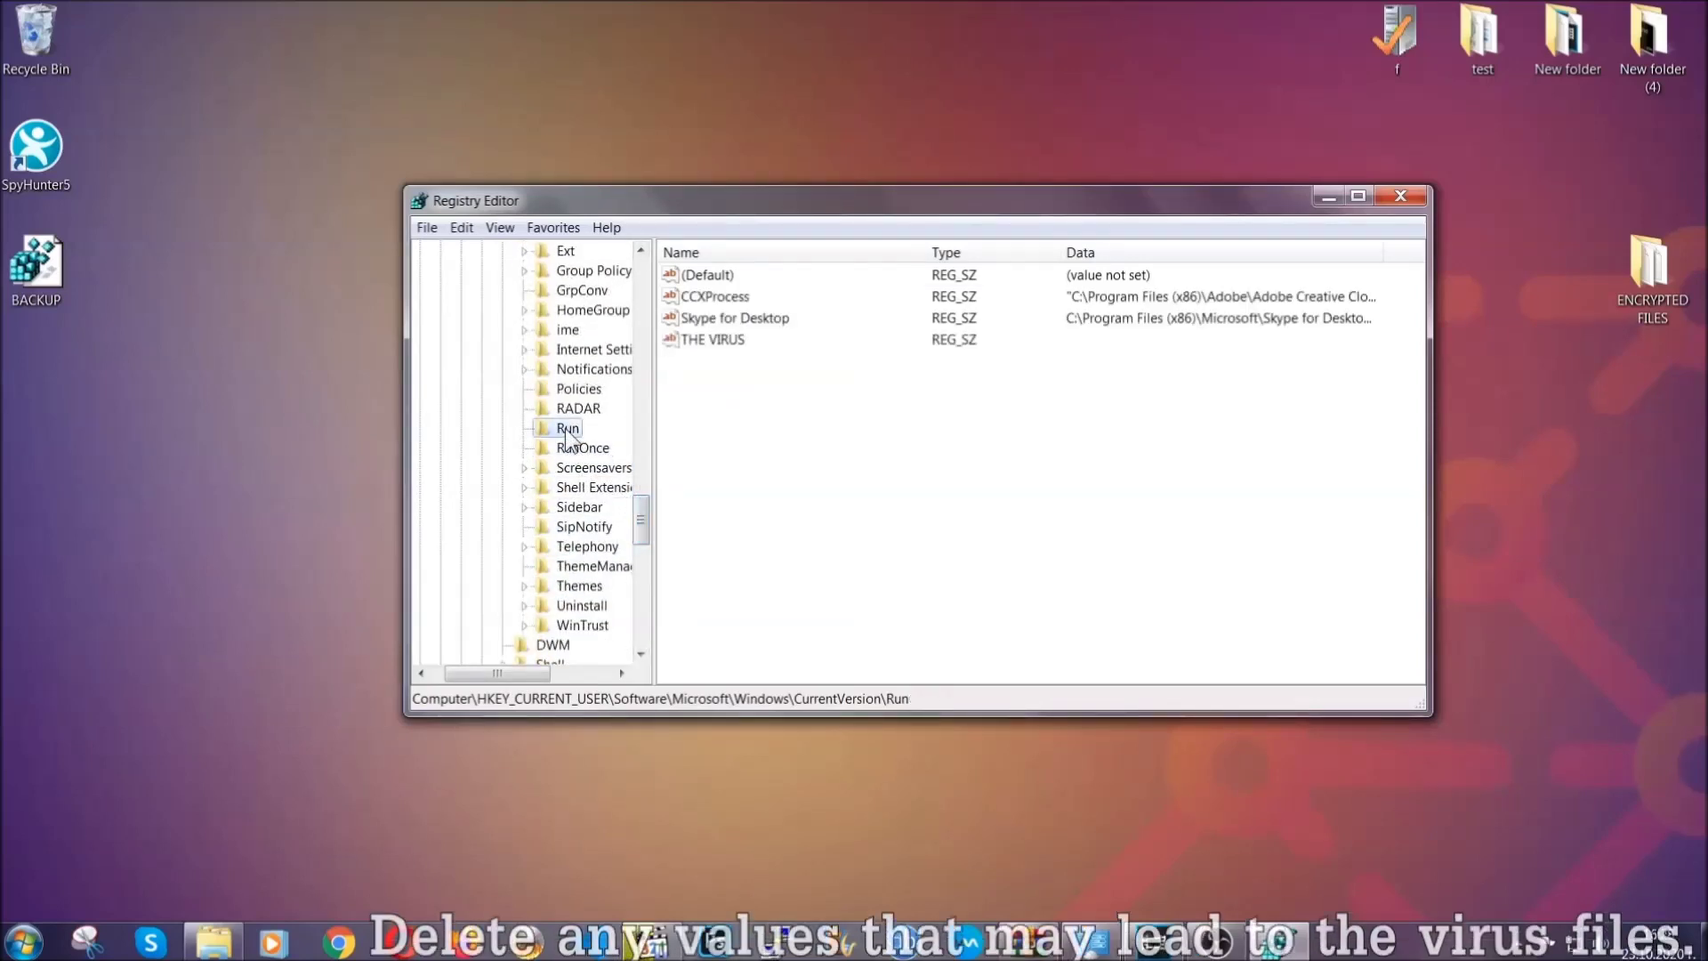
pyautogui.click(702, 341)
pyautogui.rightClick(701, 342)
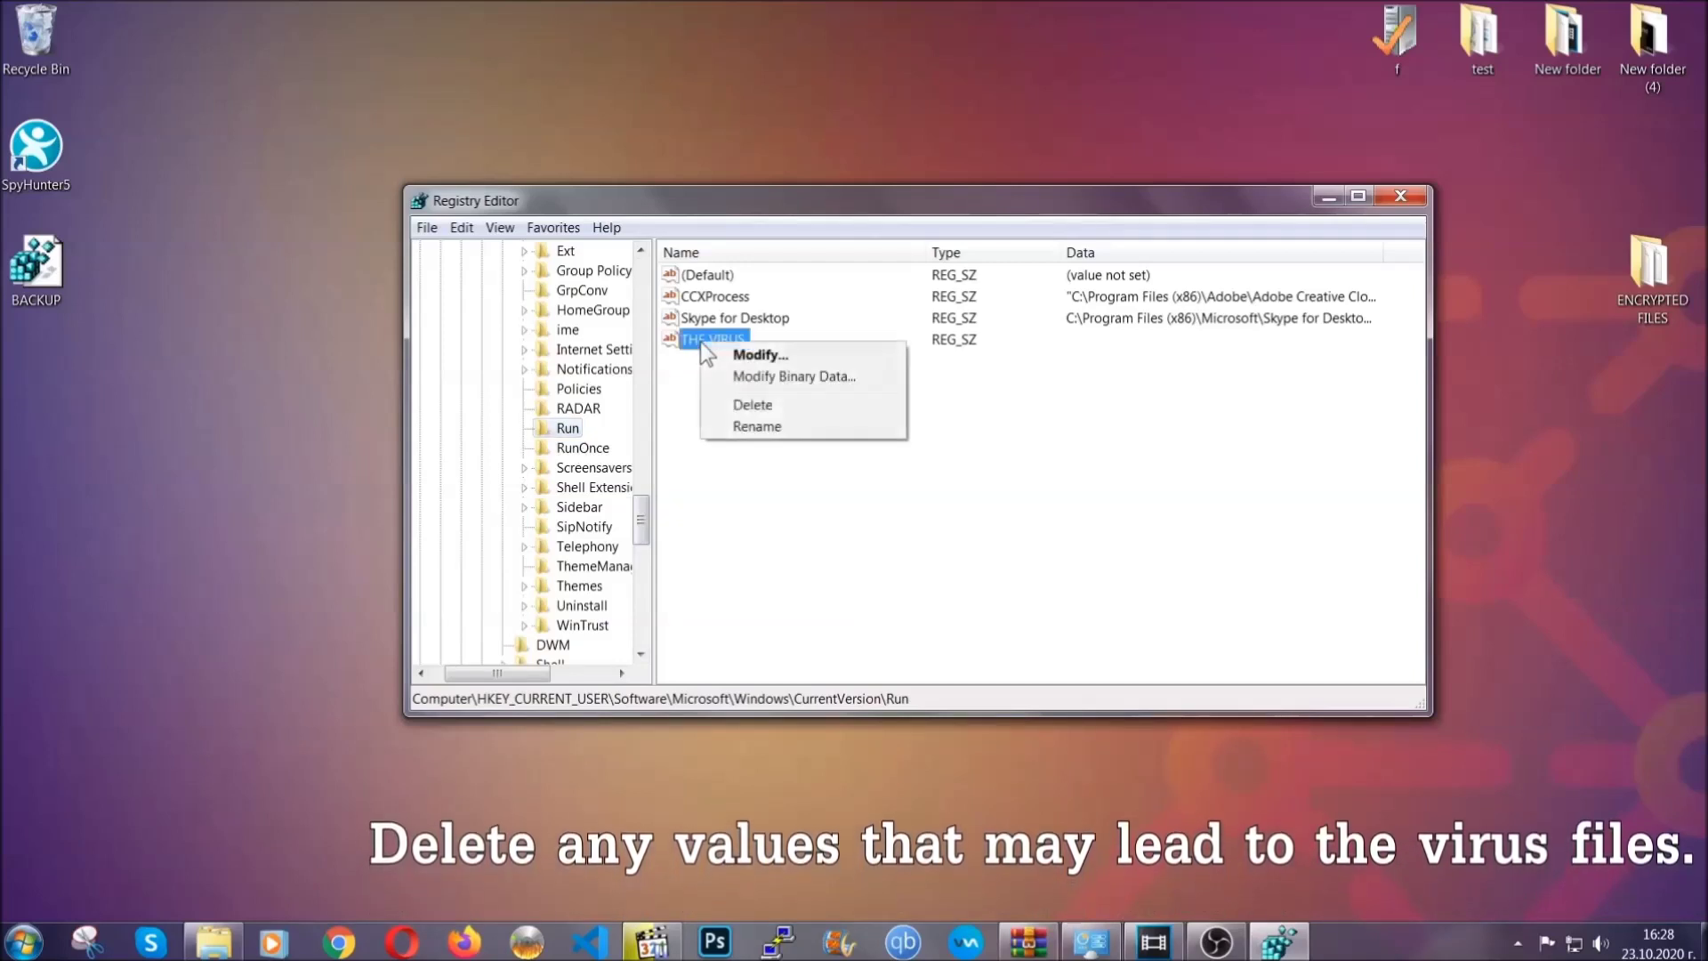
pyautogui.click(739, 406)
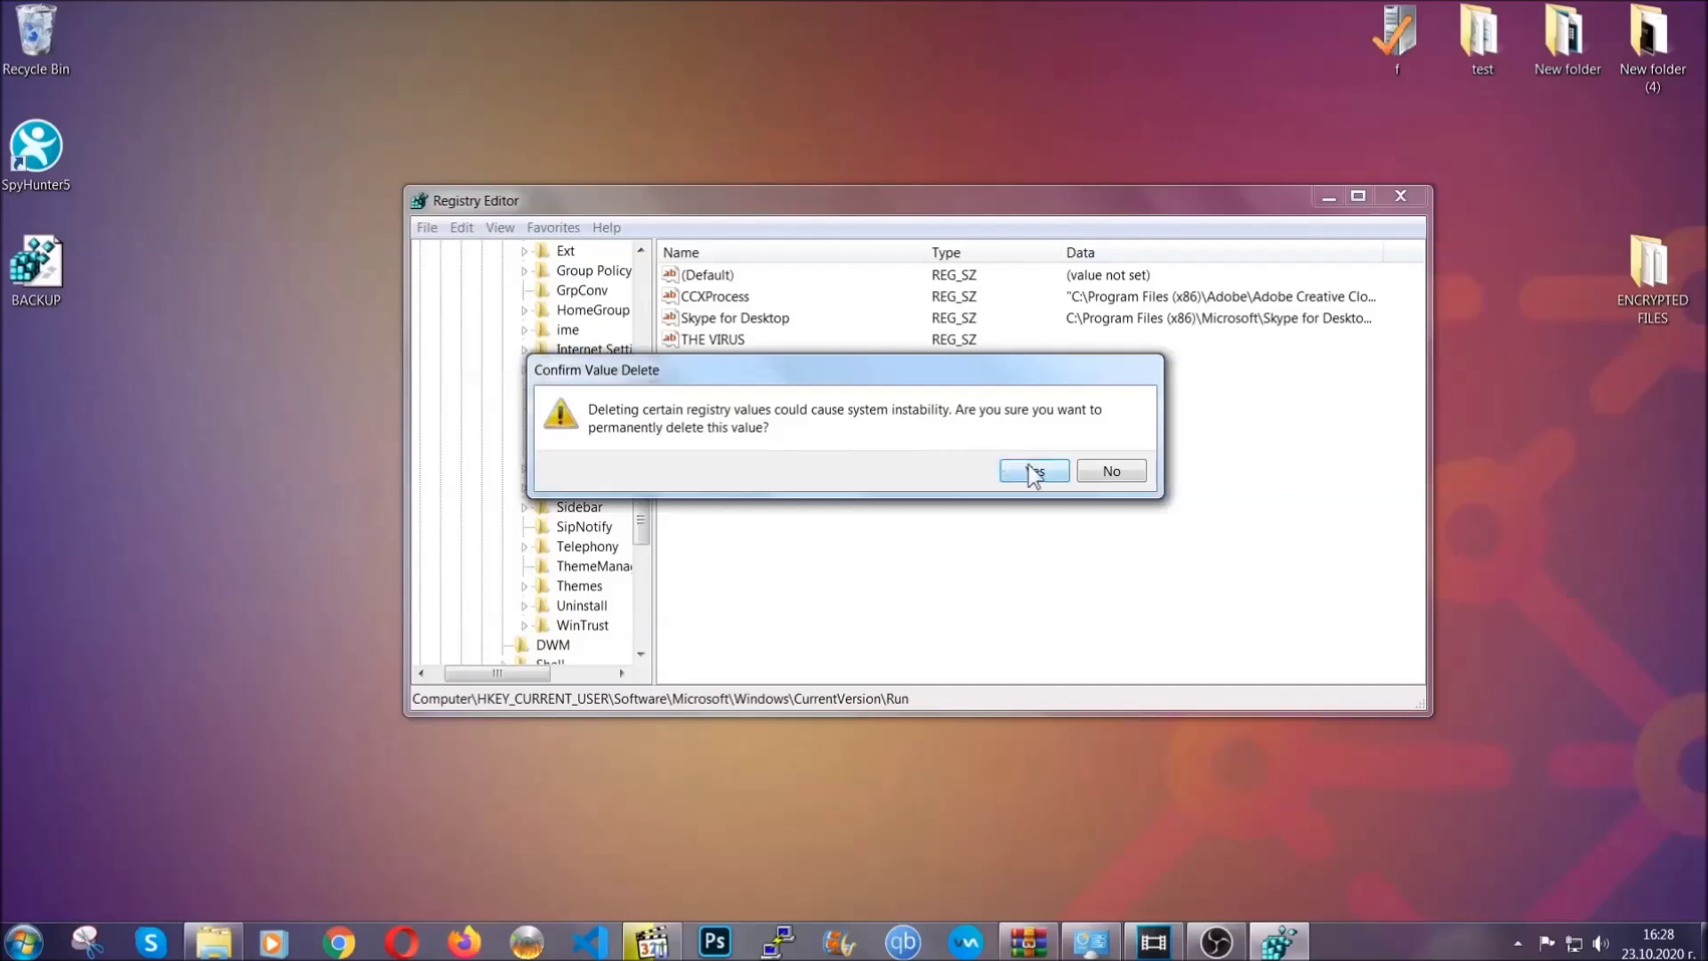
pyautogui.click(1033, 472)
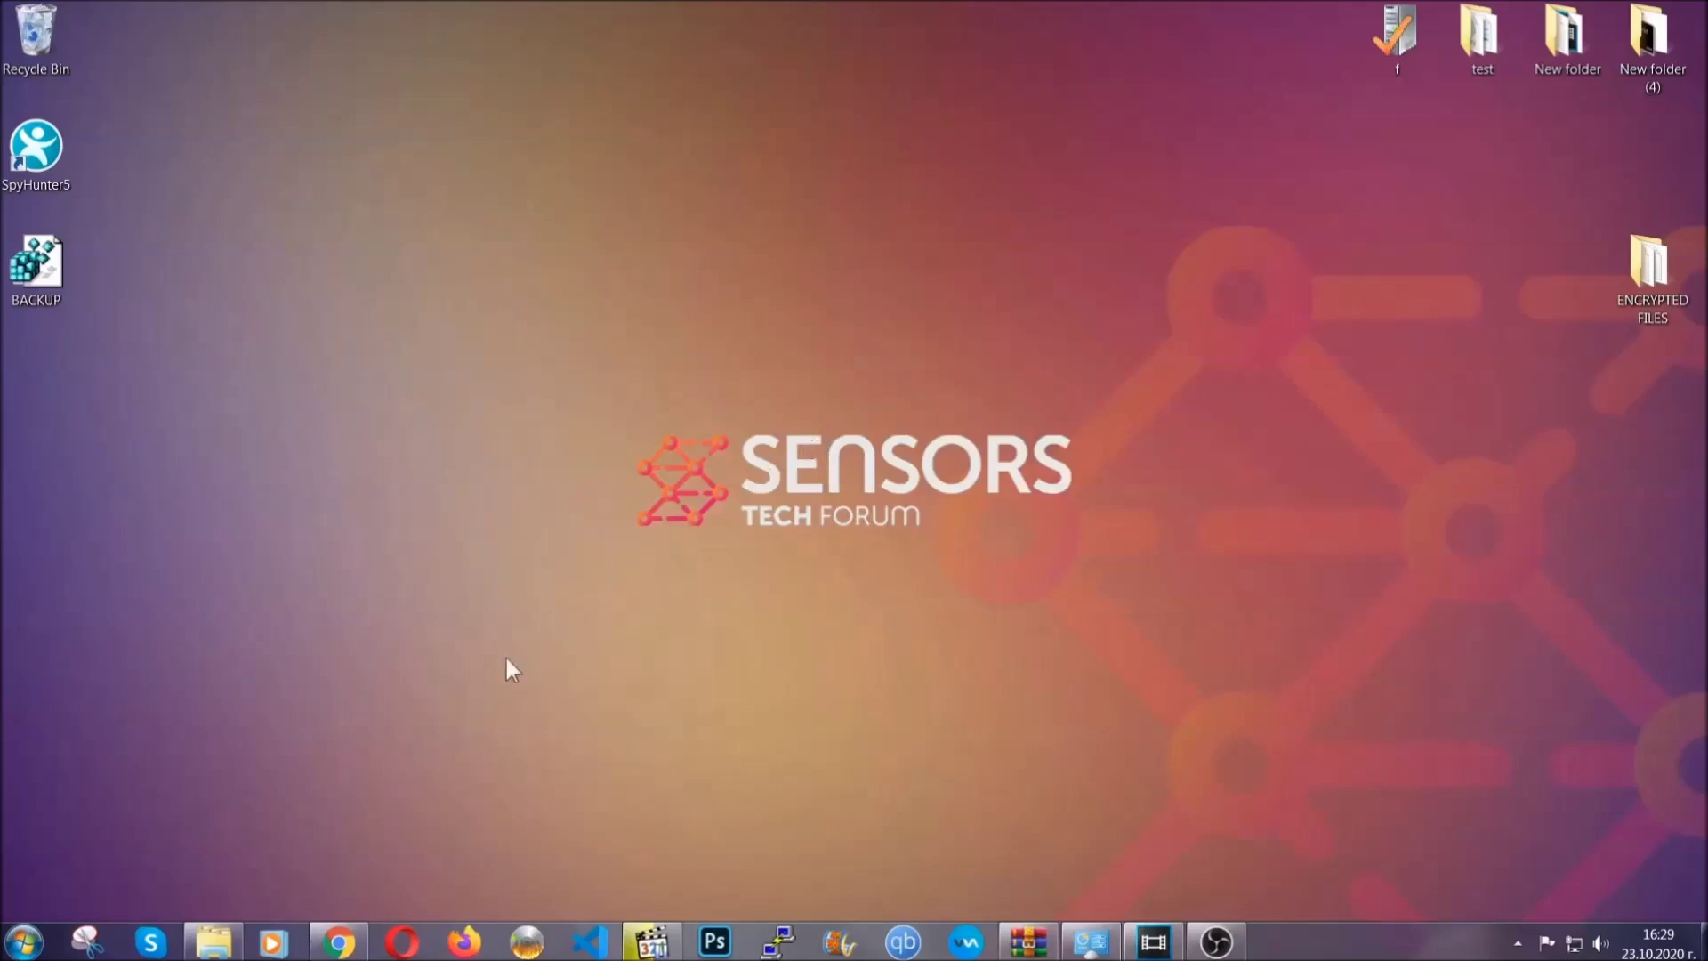
# In SensorsTechForum's file-recovery article, expand Method 2 – Restore Data via Windows Backup
pyautogui.click(338, 943)
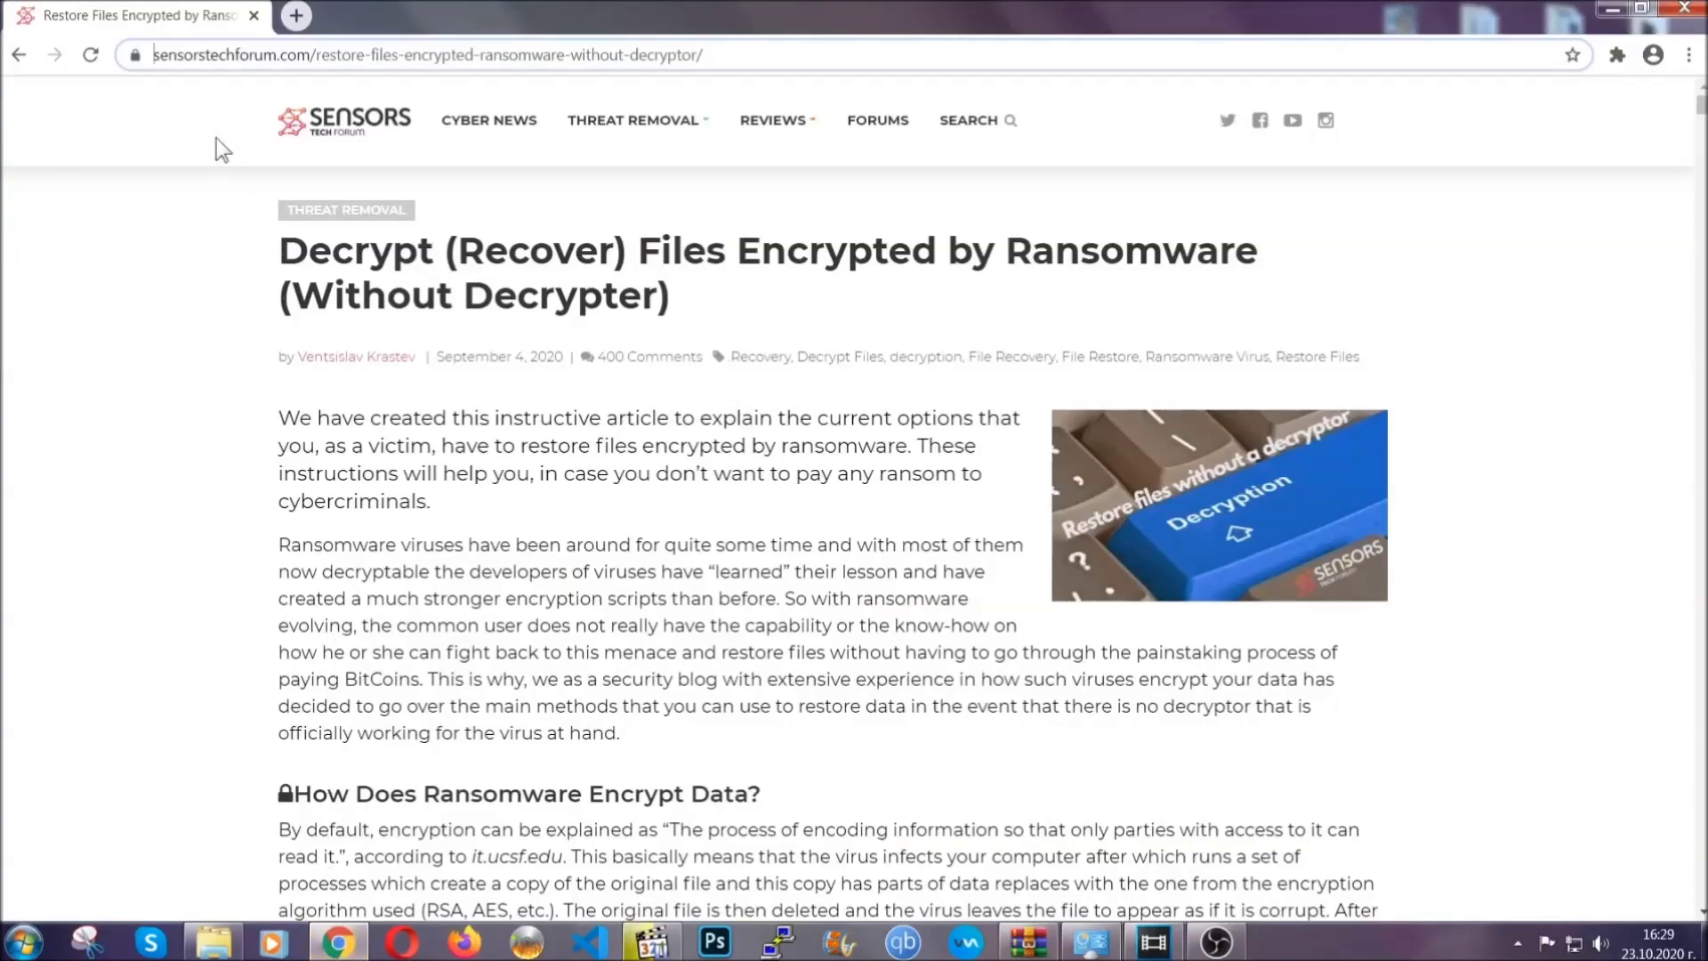
pyautogui.click(156, 55)
pyautogui.moveTo(156, 55); pyautogui.dragTo(770, 62)
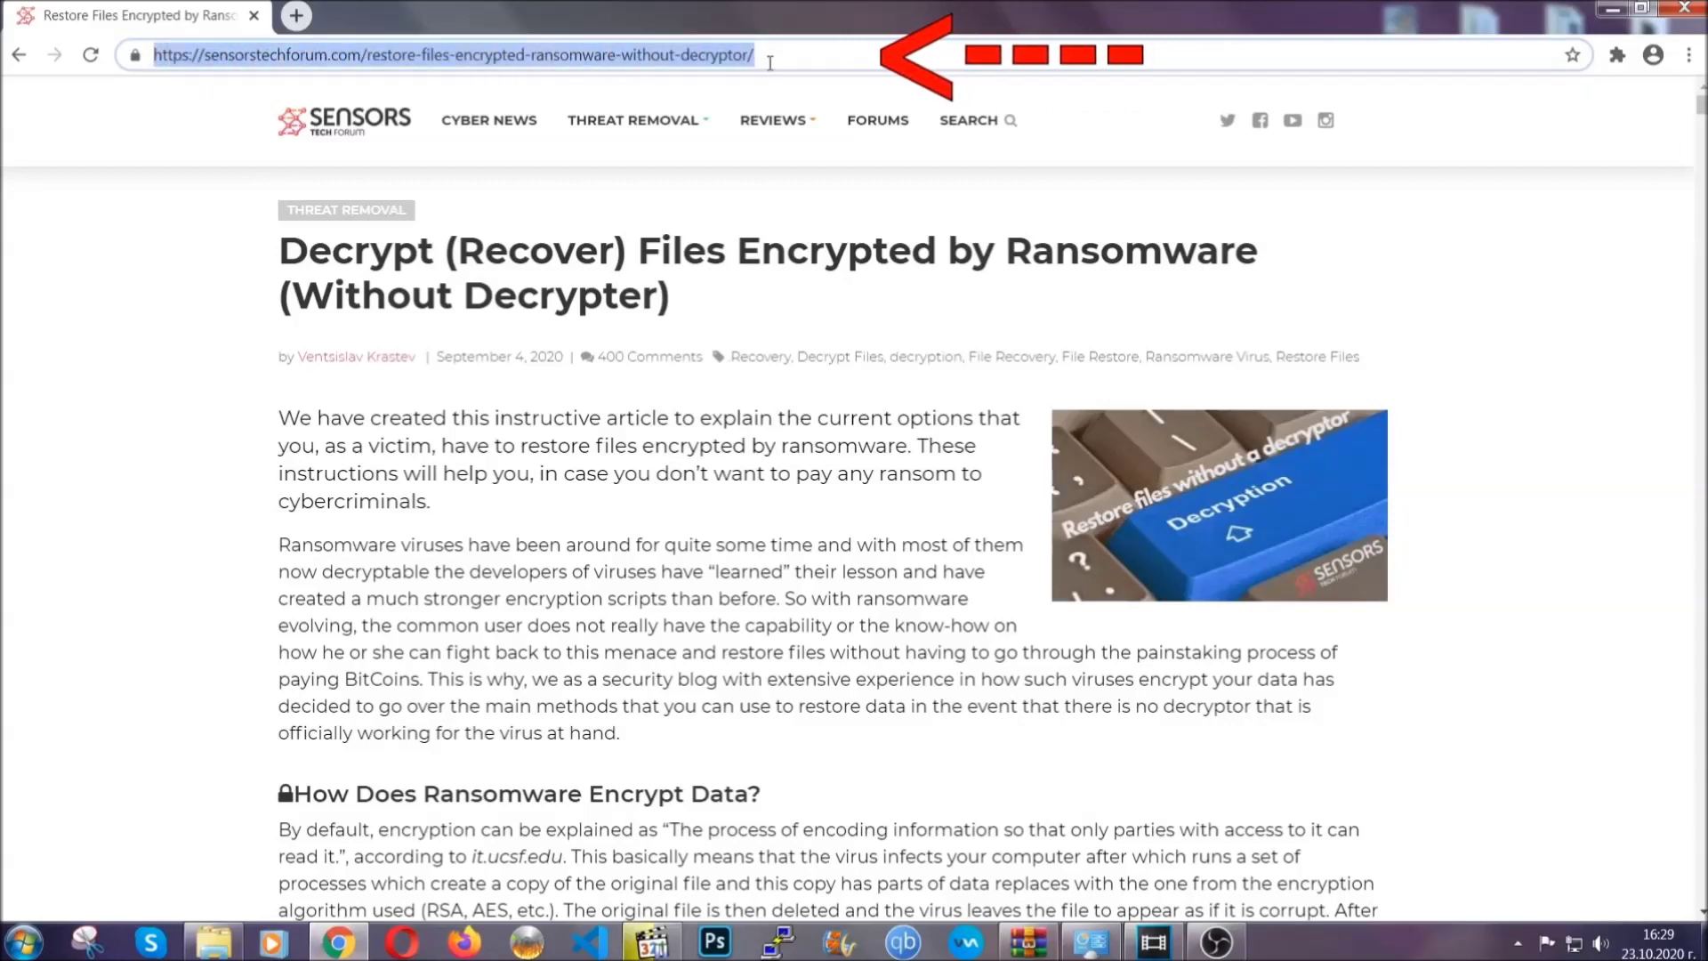
pyautogui.moveTo(772, 178)
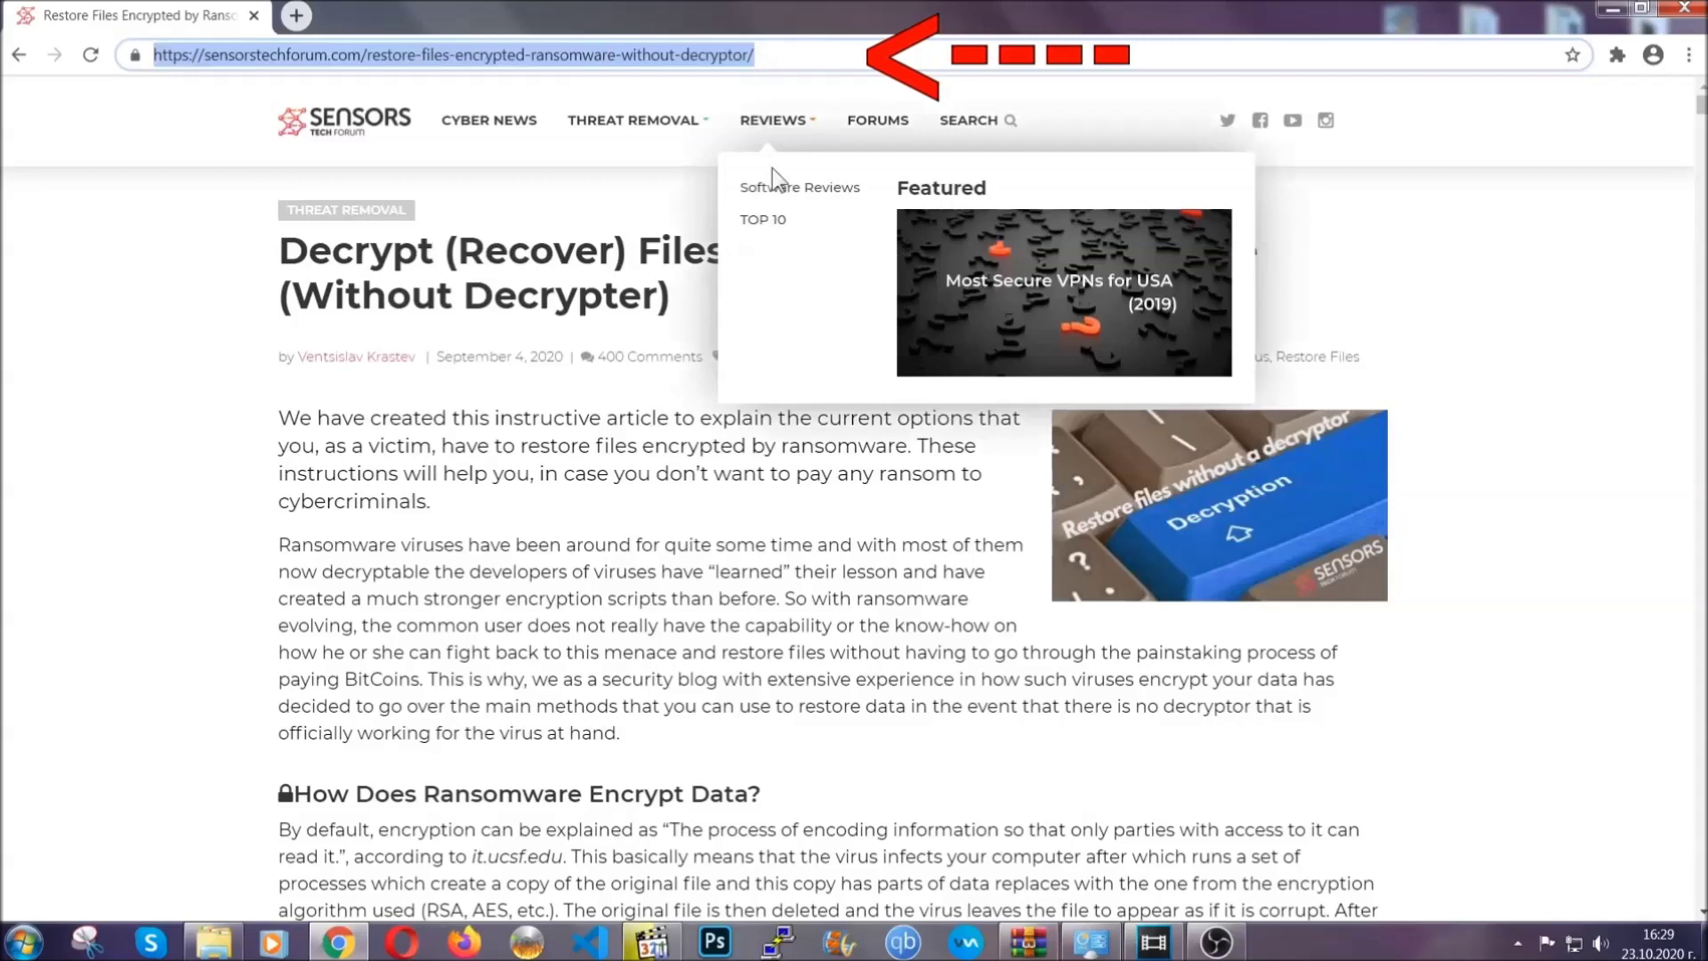
pyautogui.scroll(-5, 878, 485)
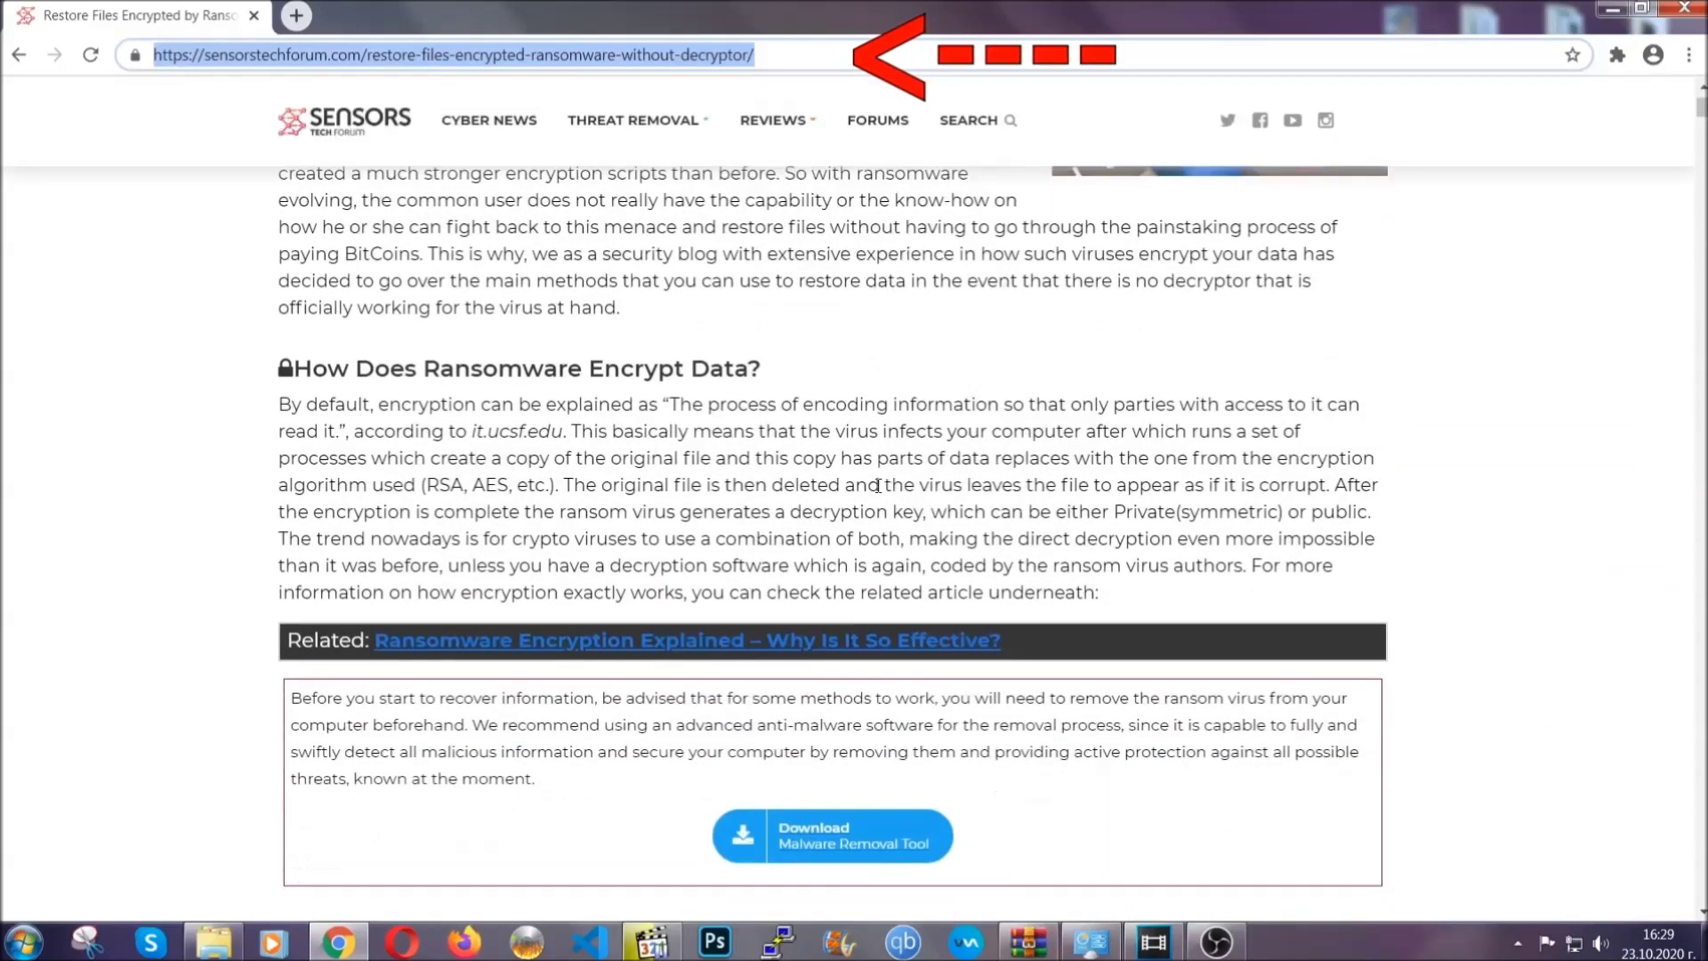
pyautogui.scroll(-6, 878, 486)
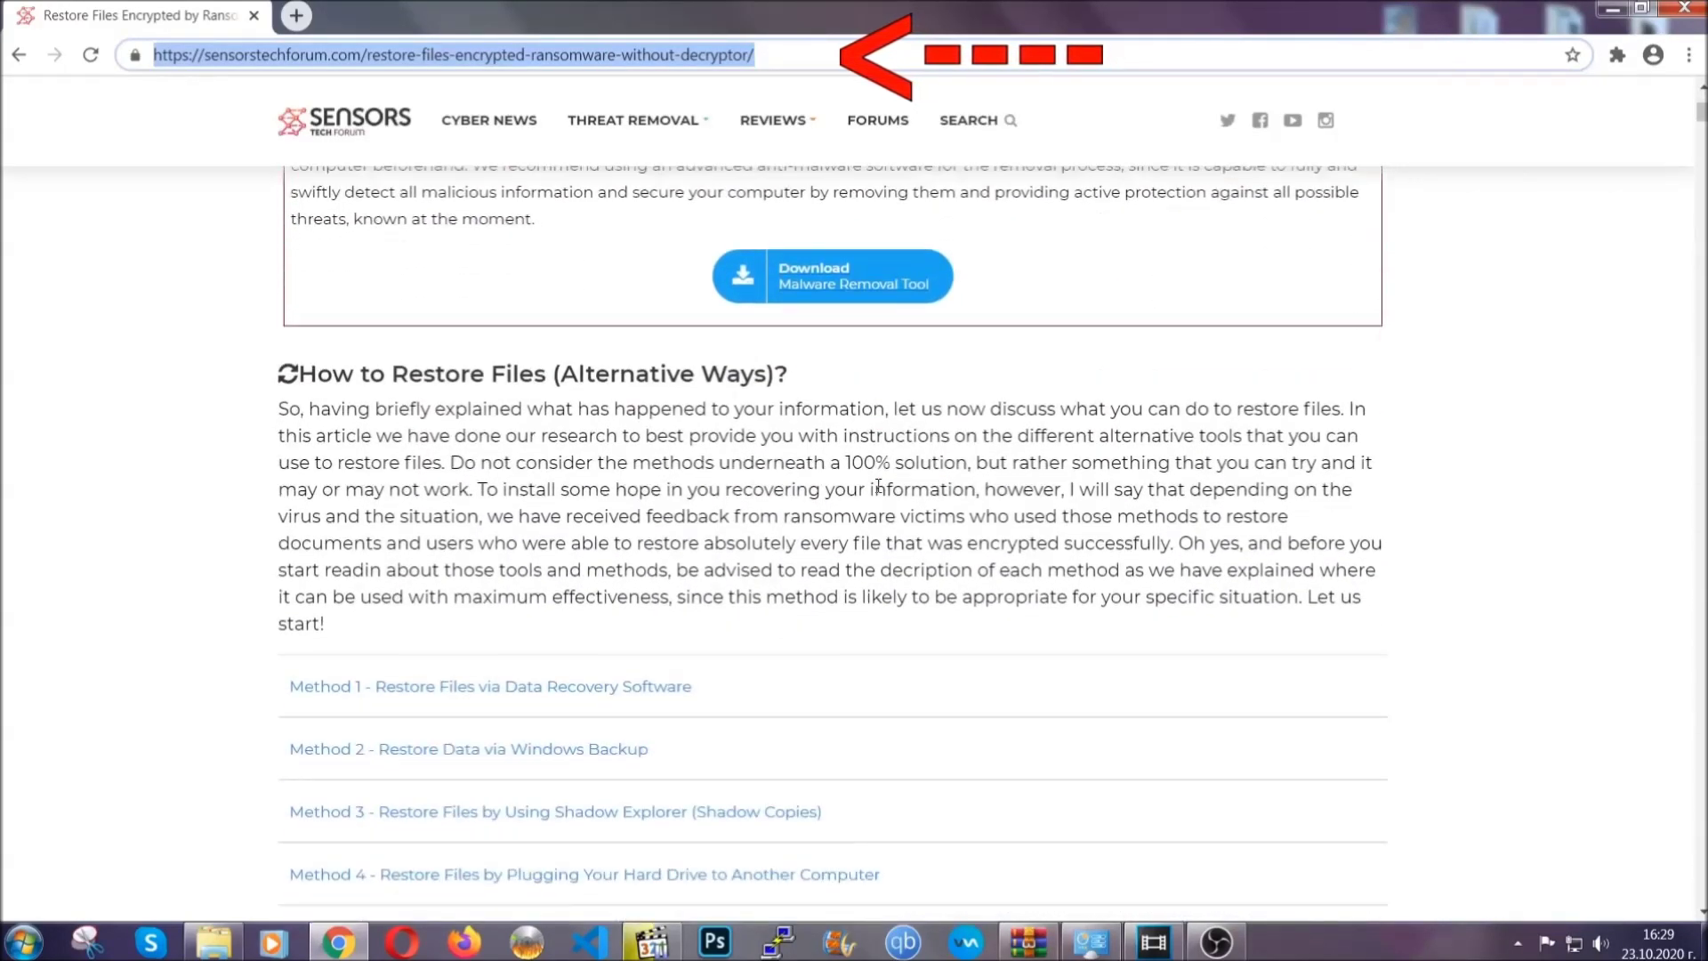
pyautogui.scroll(-4, 878, 485)
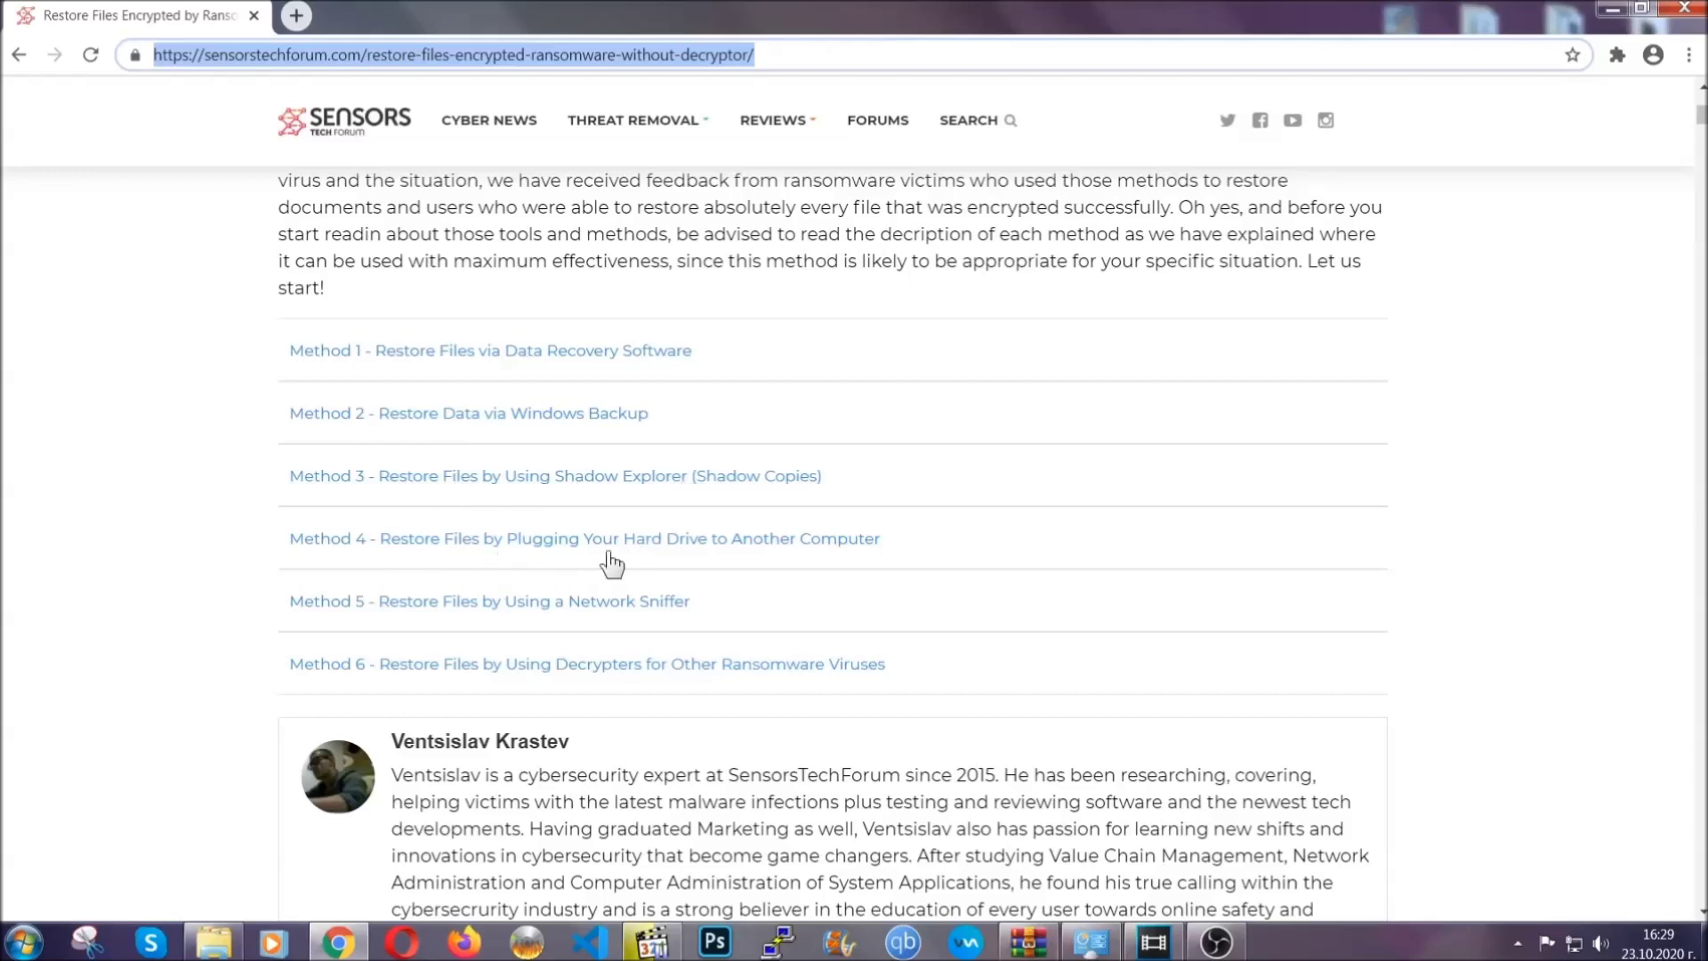
pyautogui.click(532, 413)
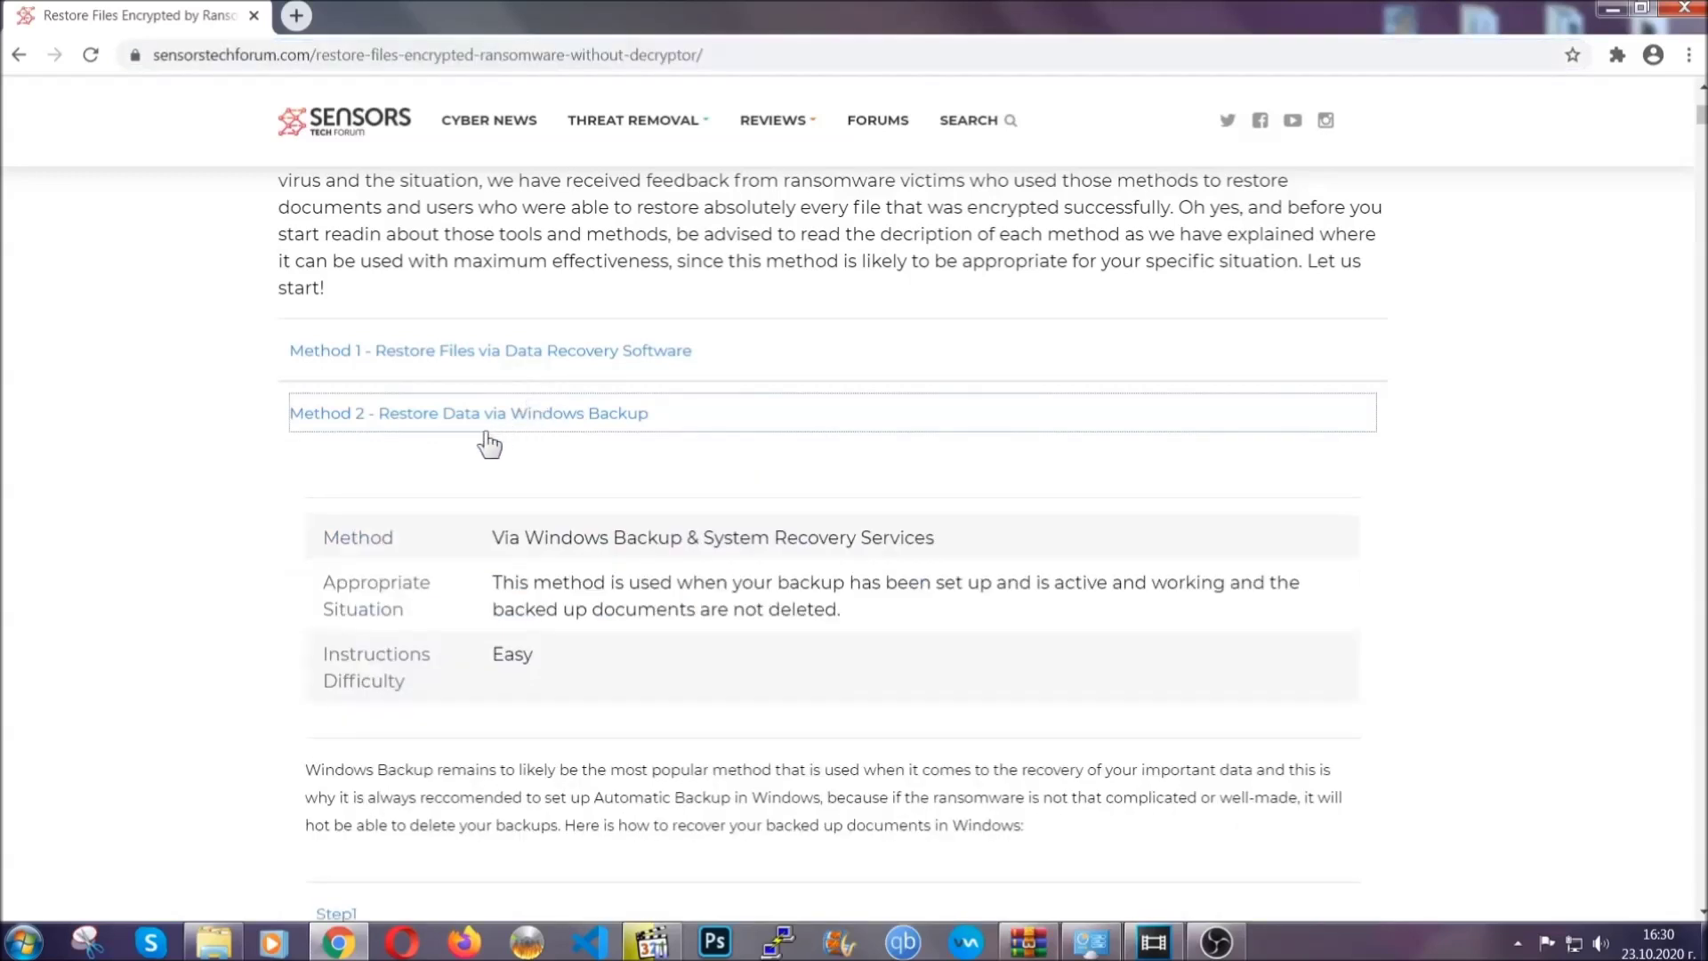
# Expand Step1, Step2 and Step3 of the Windows Backup method in the article
pyautogui.moveTo(509, 516); pyautogui.dragTo(601, 663)
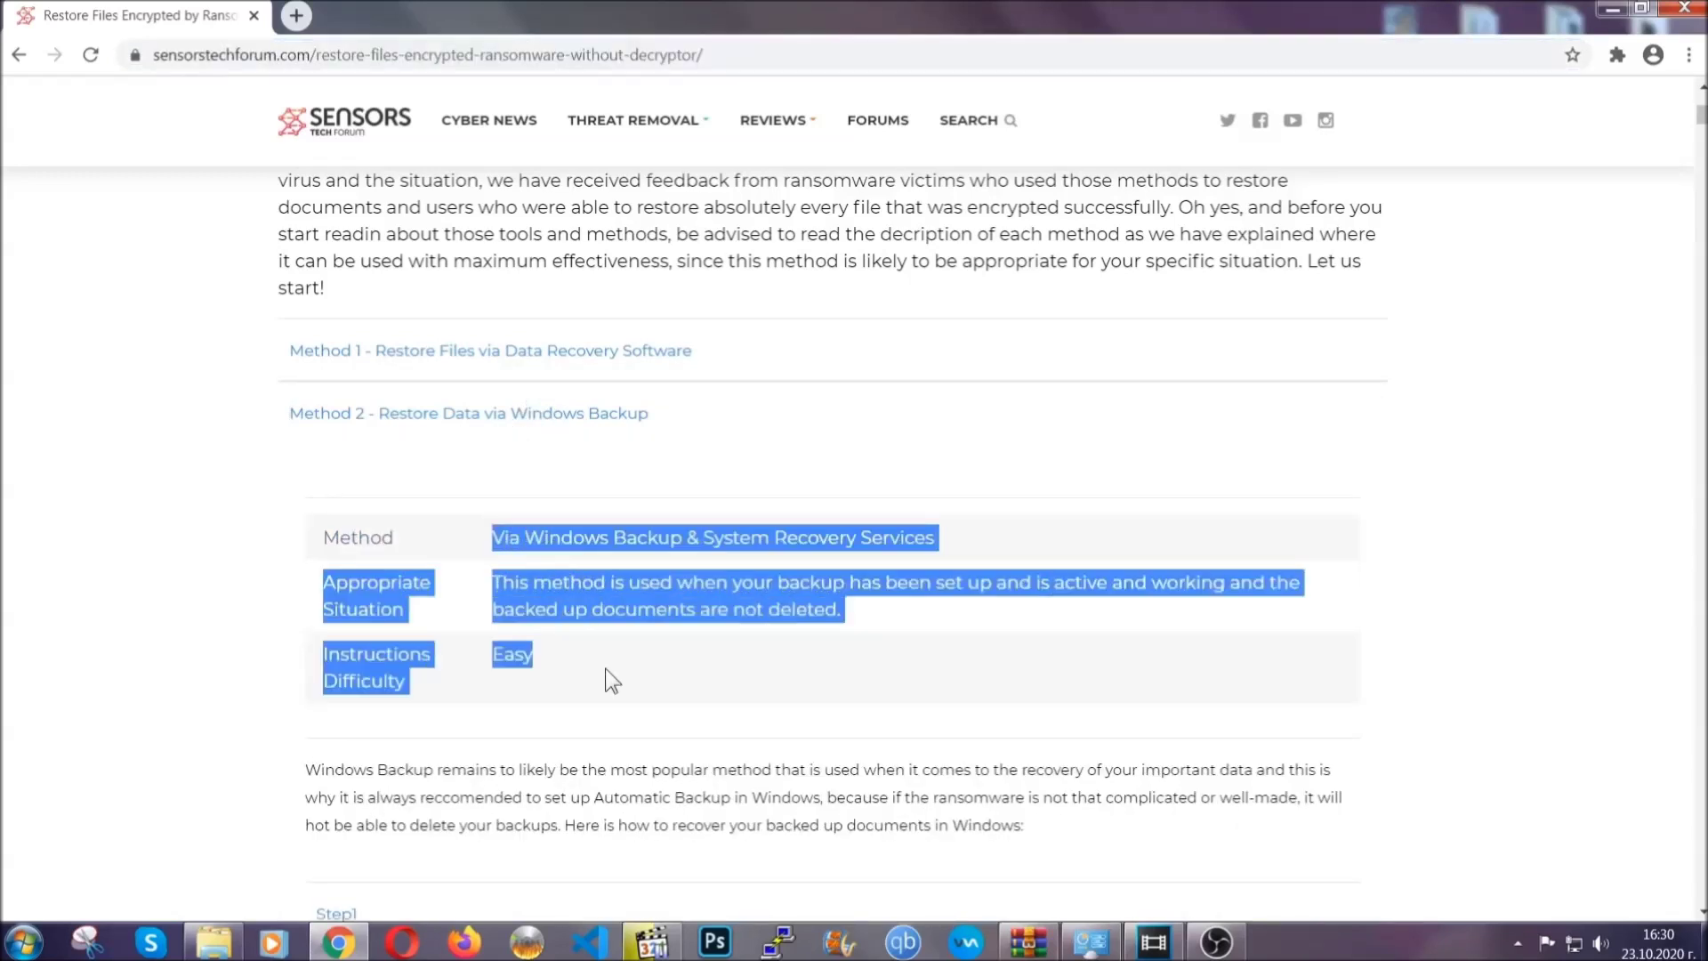
pyautogui.click(610, 664)
pyautogui.scroll(-4, 610, 663)
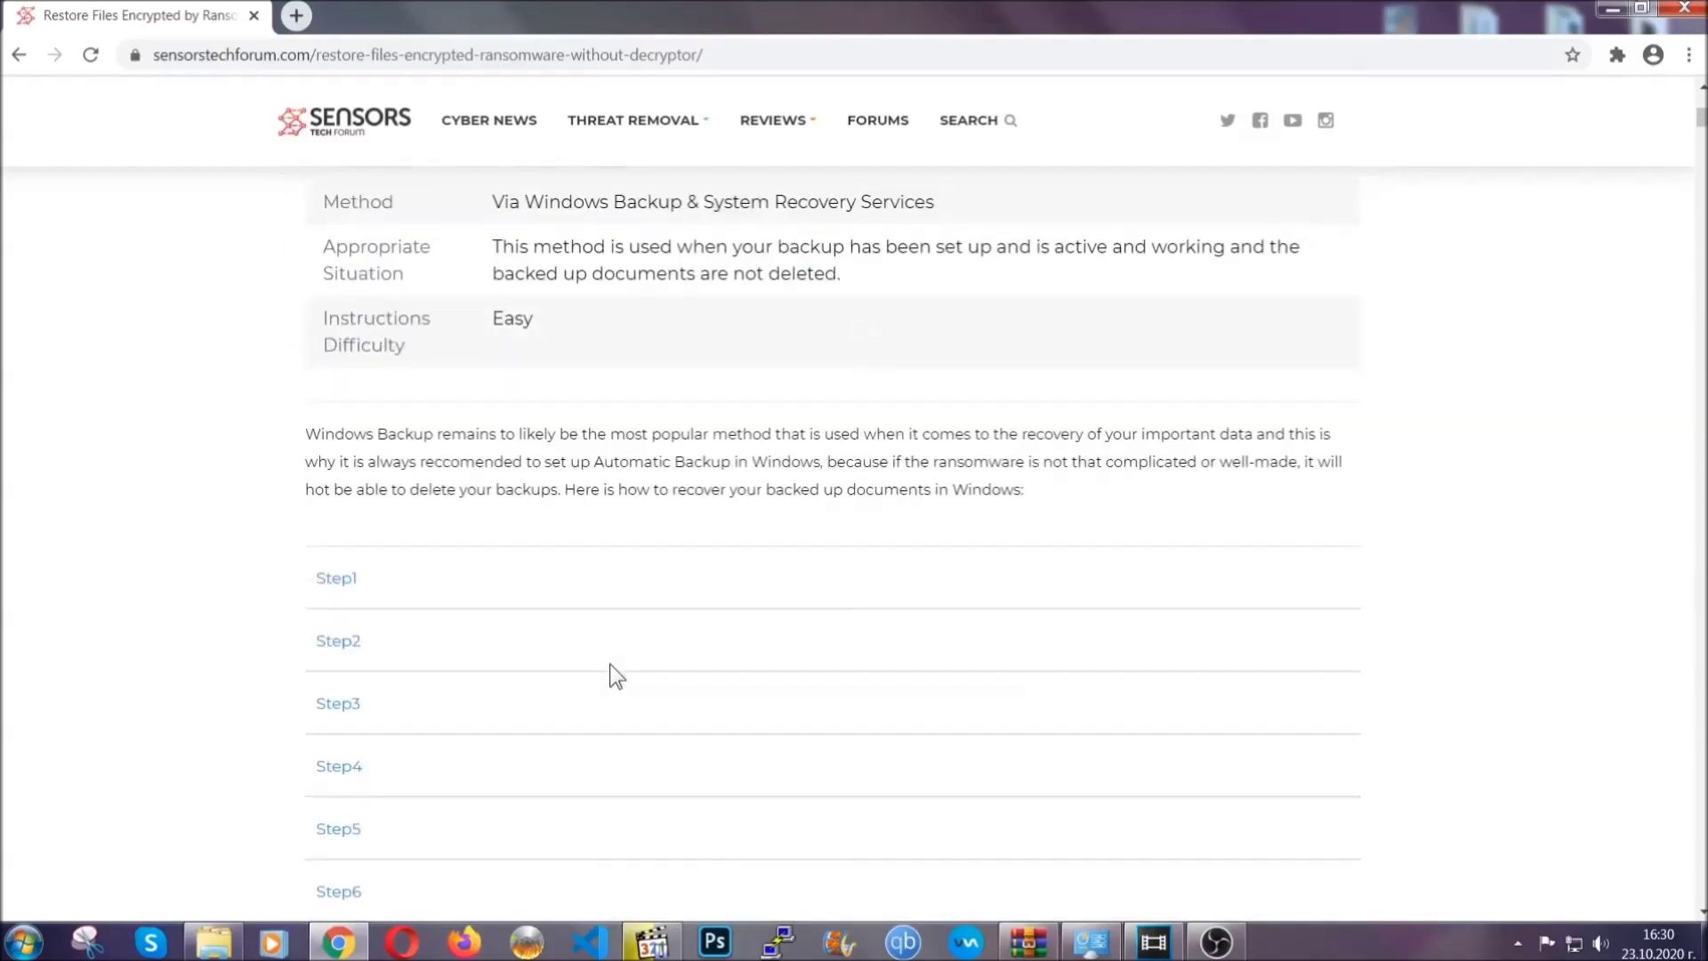
pyautogui.scroll(-1, 610, 664)
pyautogui.click(353, 467)
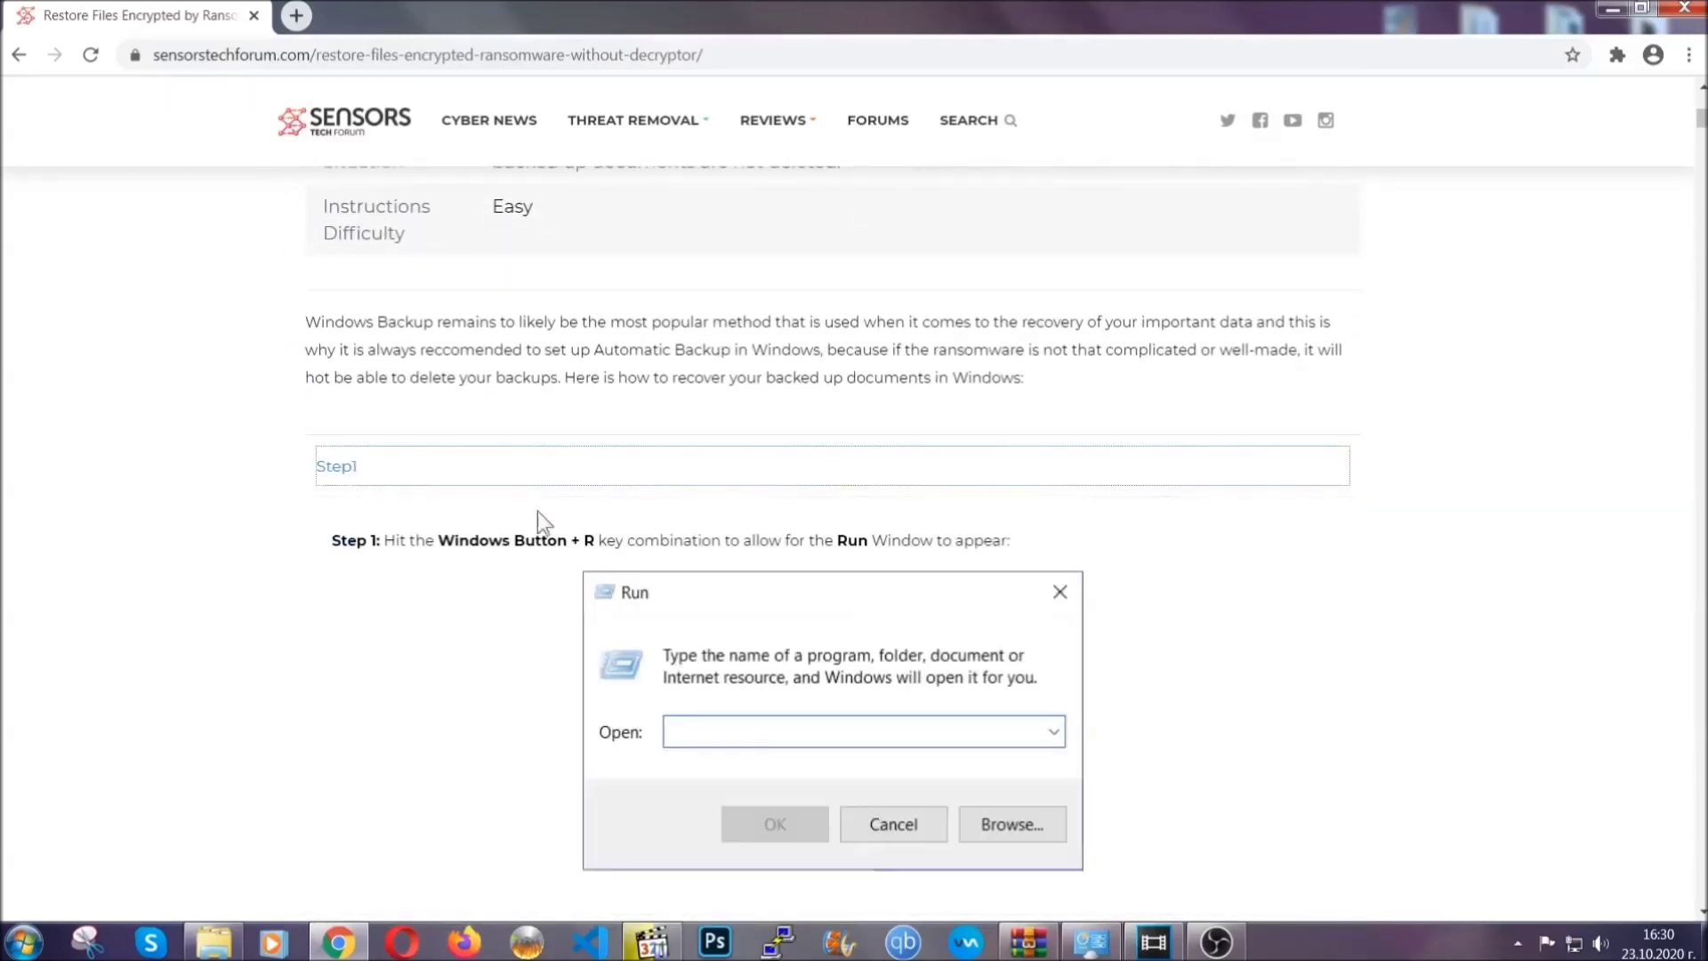
pyautogui.scroll(-4, 800, 555)
pyautogui.click(398, 555)
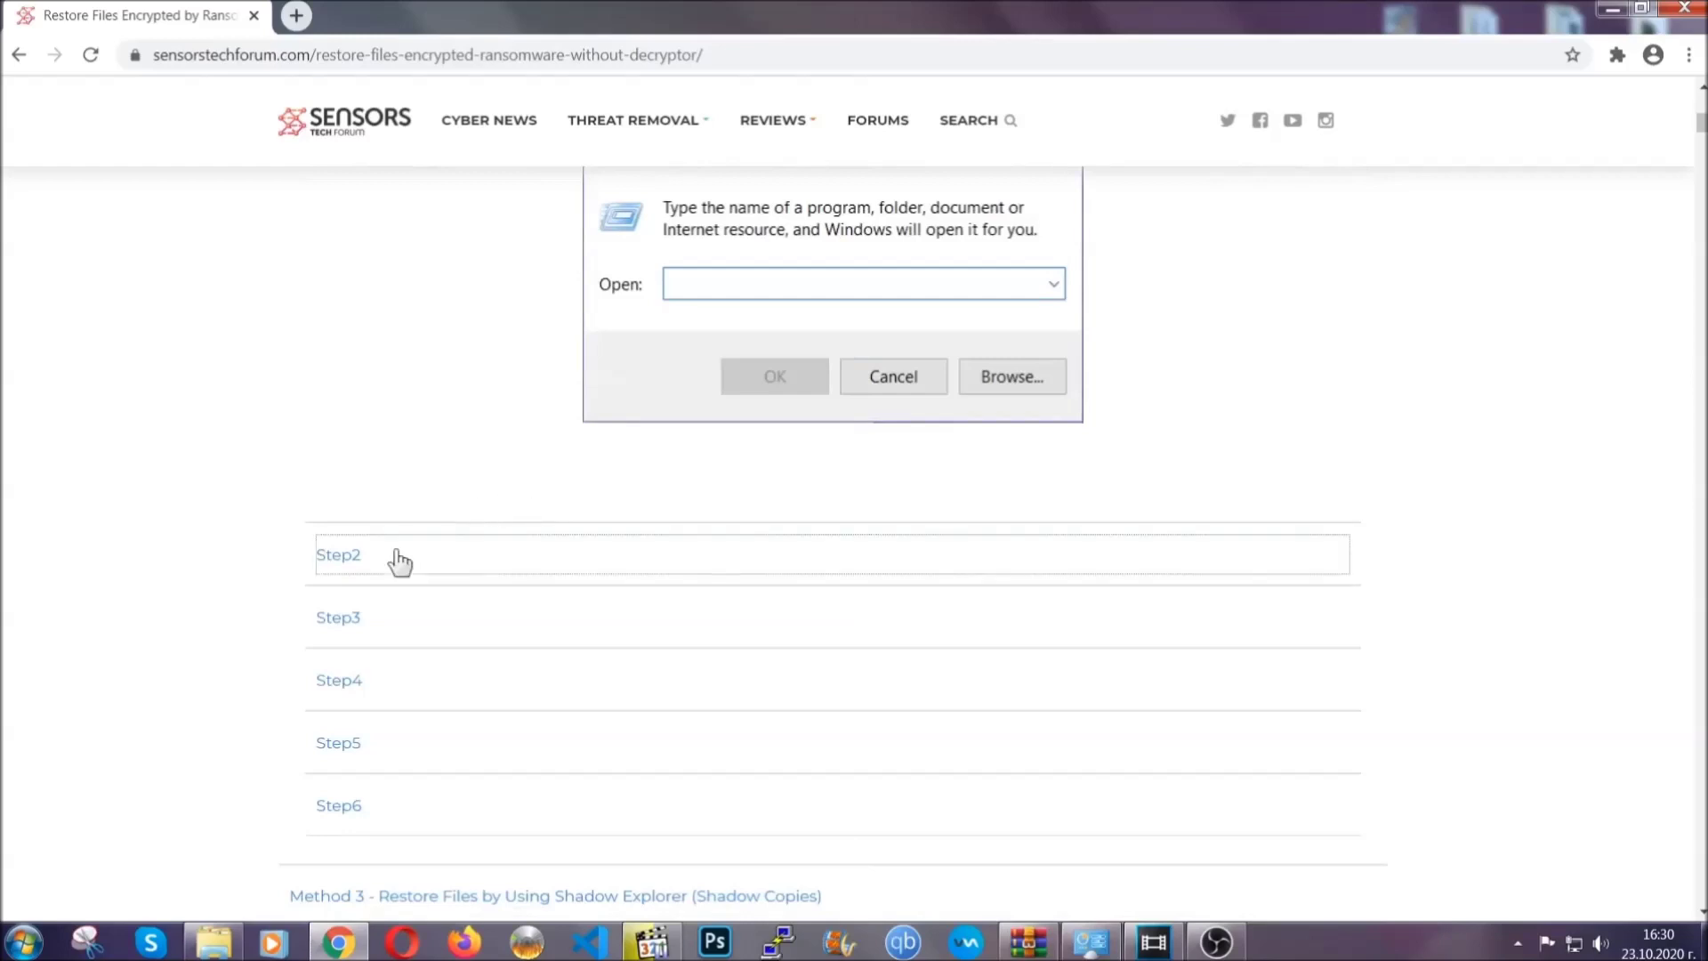
pyautogui.scroll(-4, 766, 562)
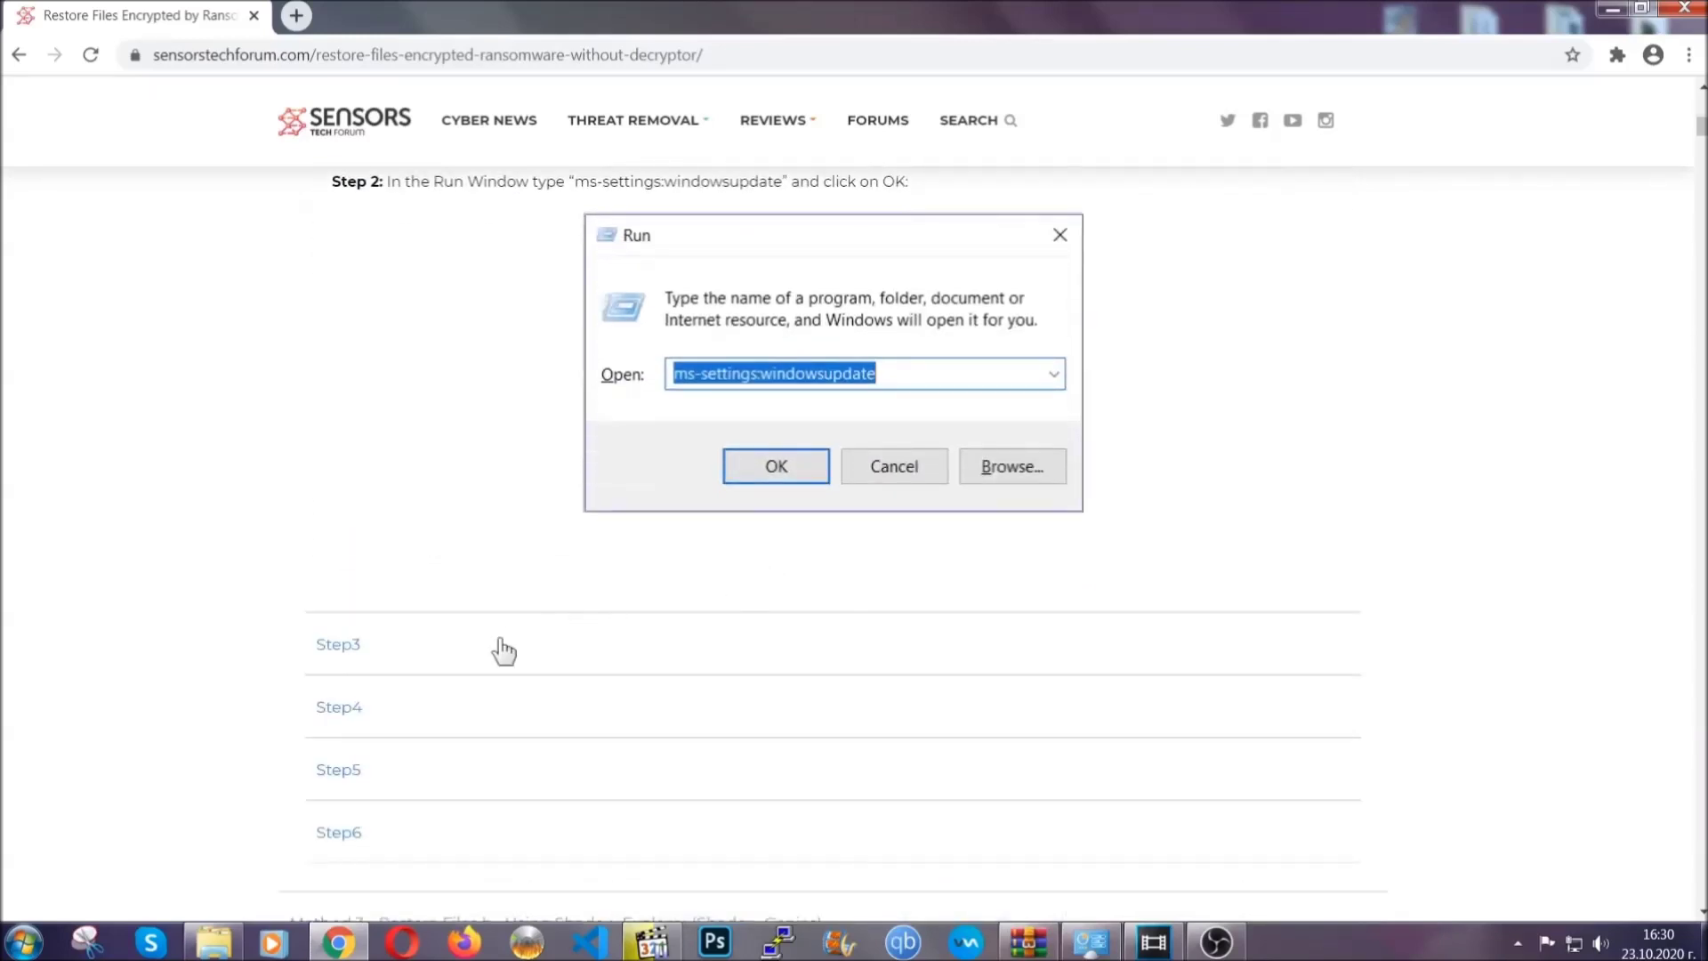
pyautogui.click(503, 647)
# Review the expanded steps and minimize Chrome so the desktop shows
pyautogui.scroll(-3, 755, 610)
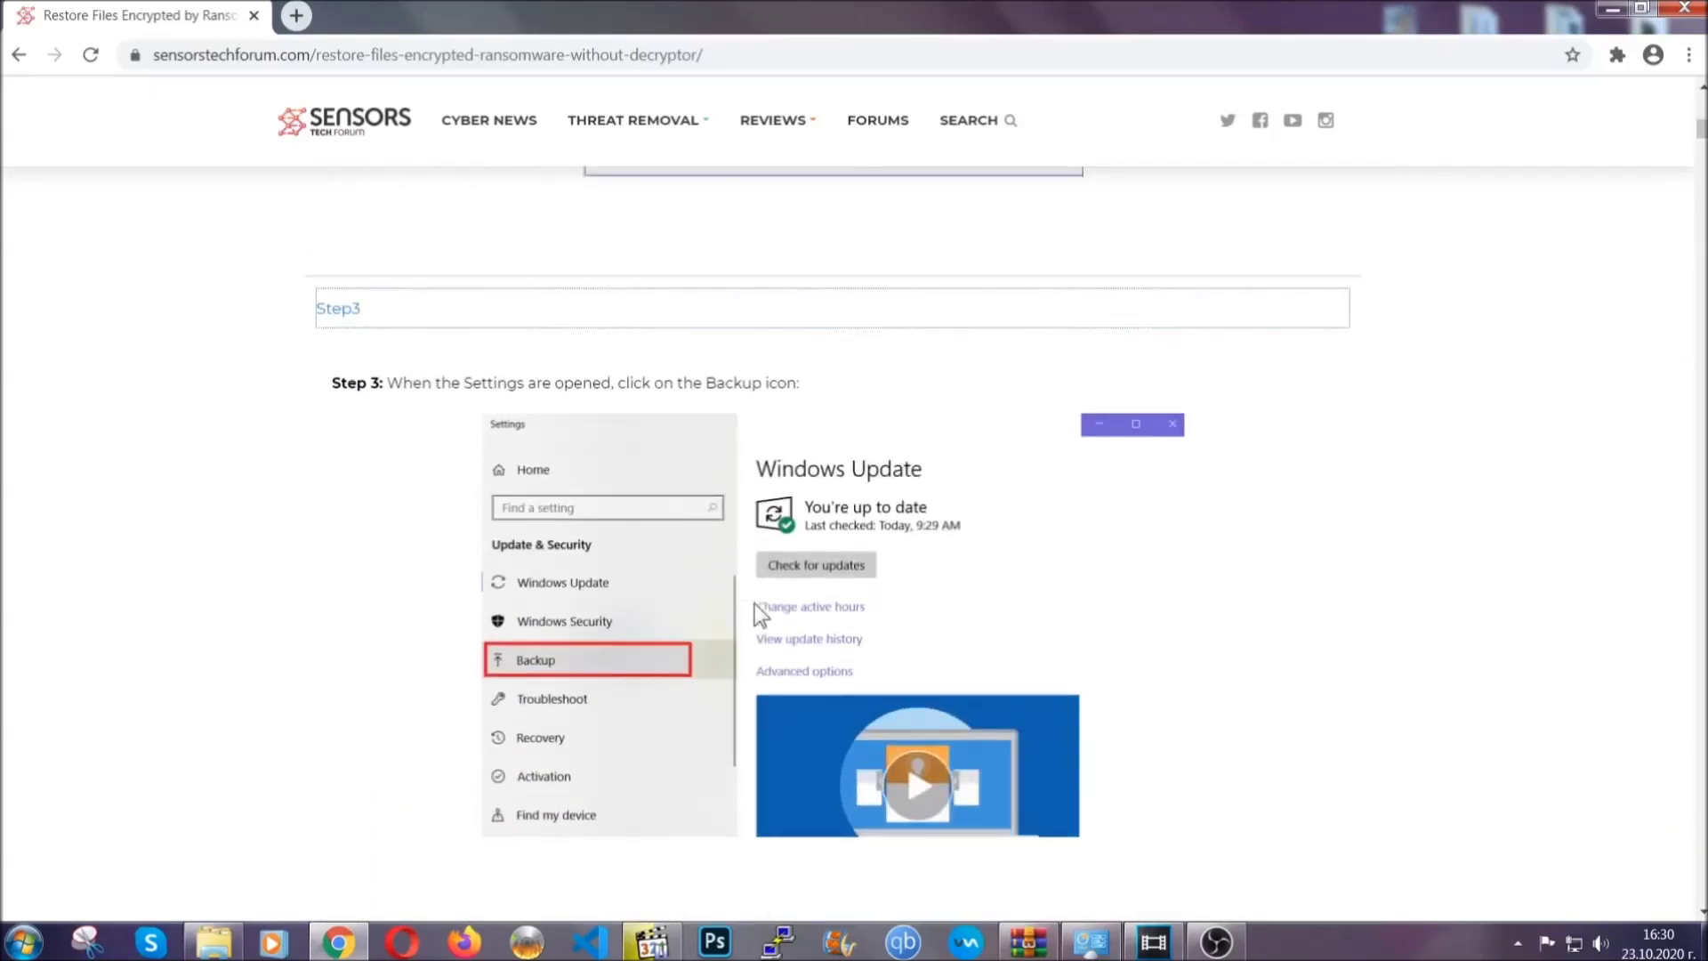
pyautogui.scroll(-2, 754, 603)
pyautogui.scroll(-2, 750, 606)
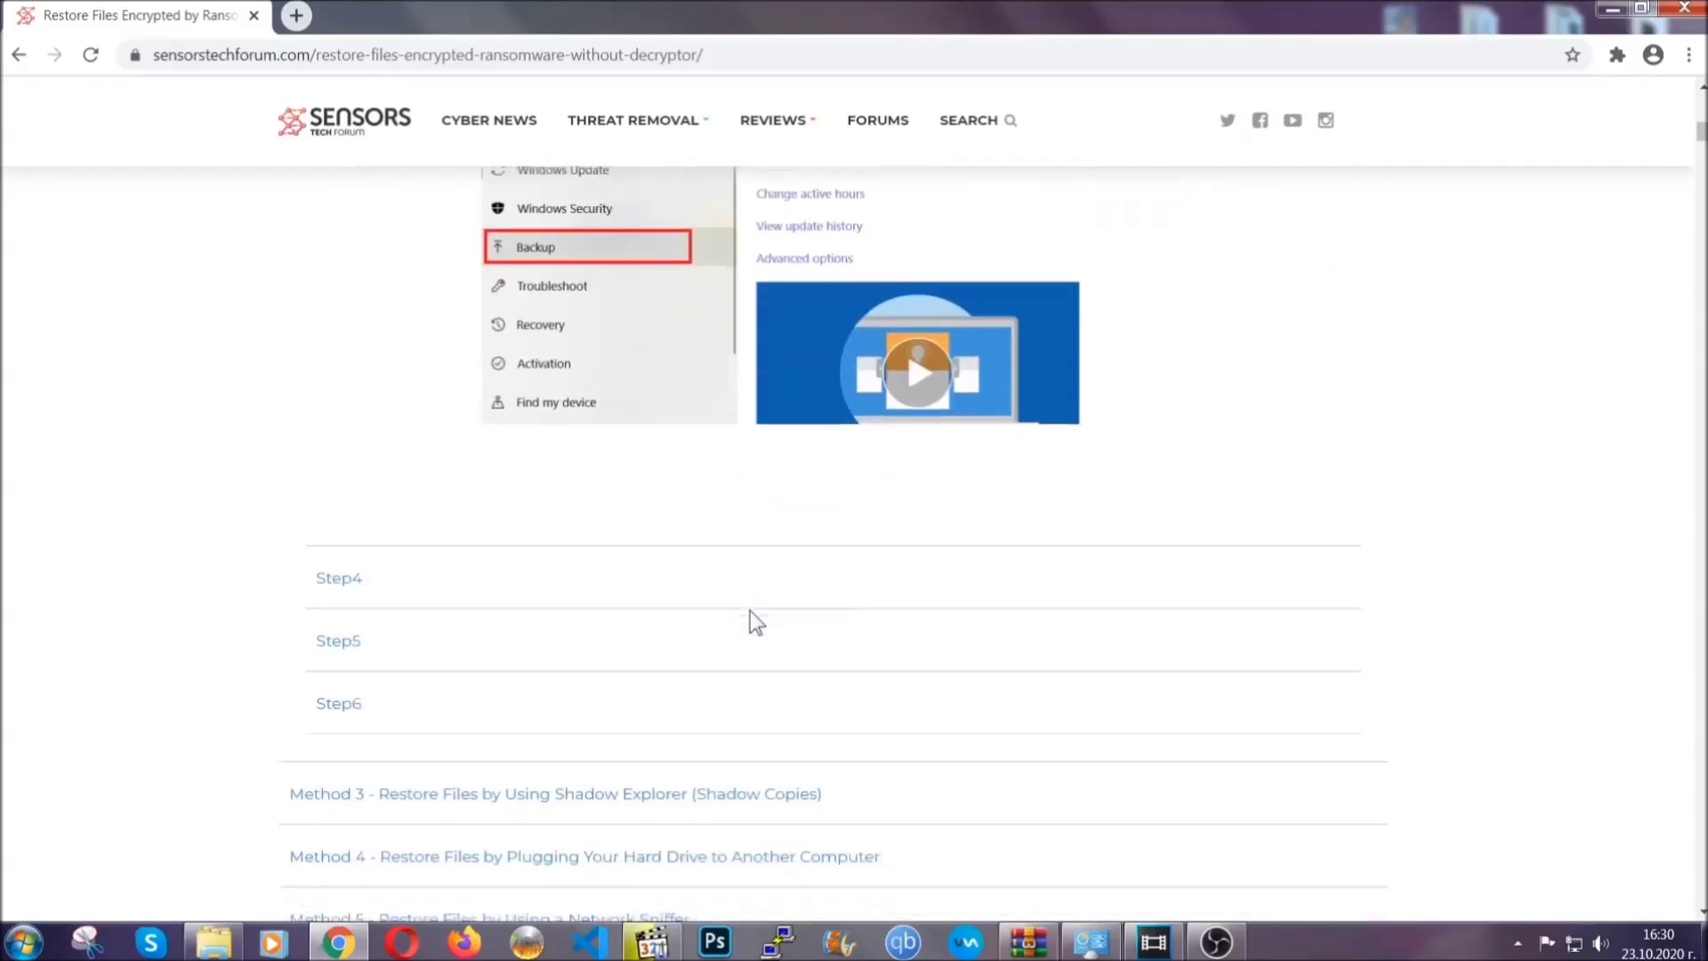
pyautogui.scroll(-7, 750, 611)
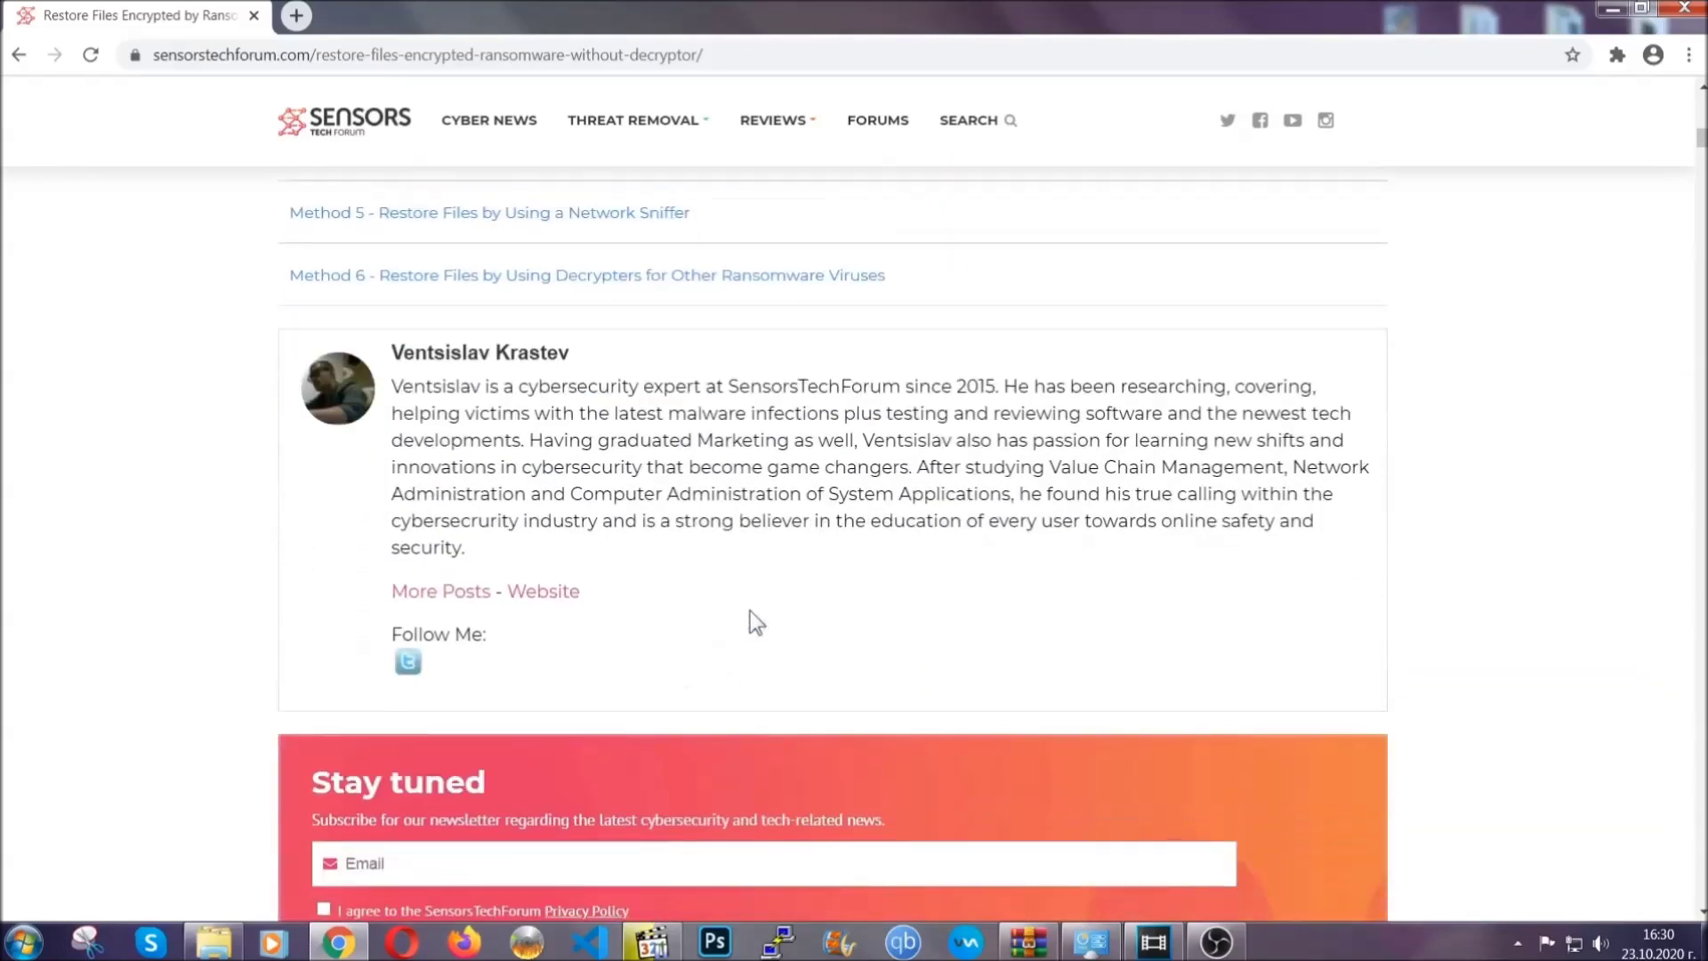
pyautogui.scroll(20, 750, 612)
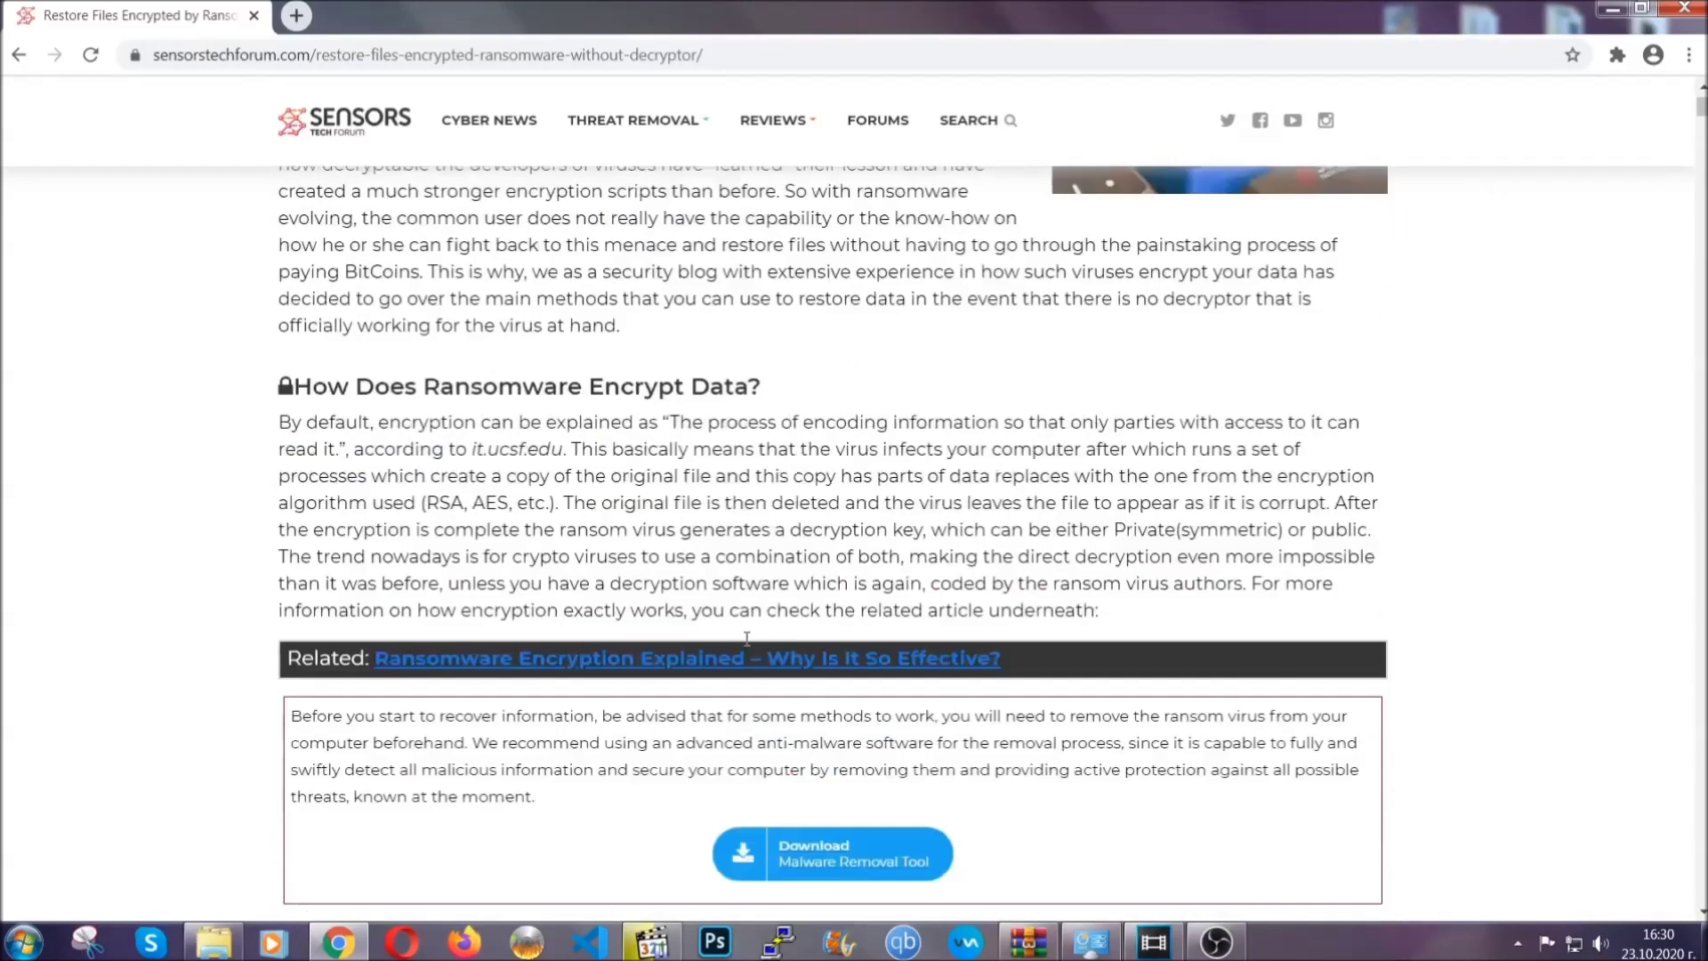
pyautogui.scroll(4, 746, 636)
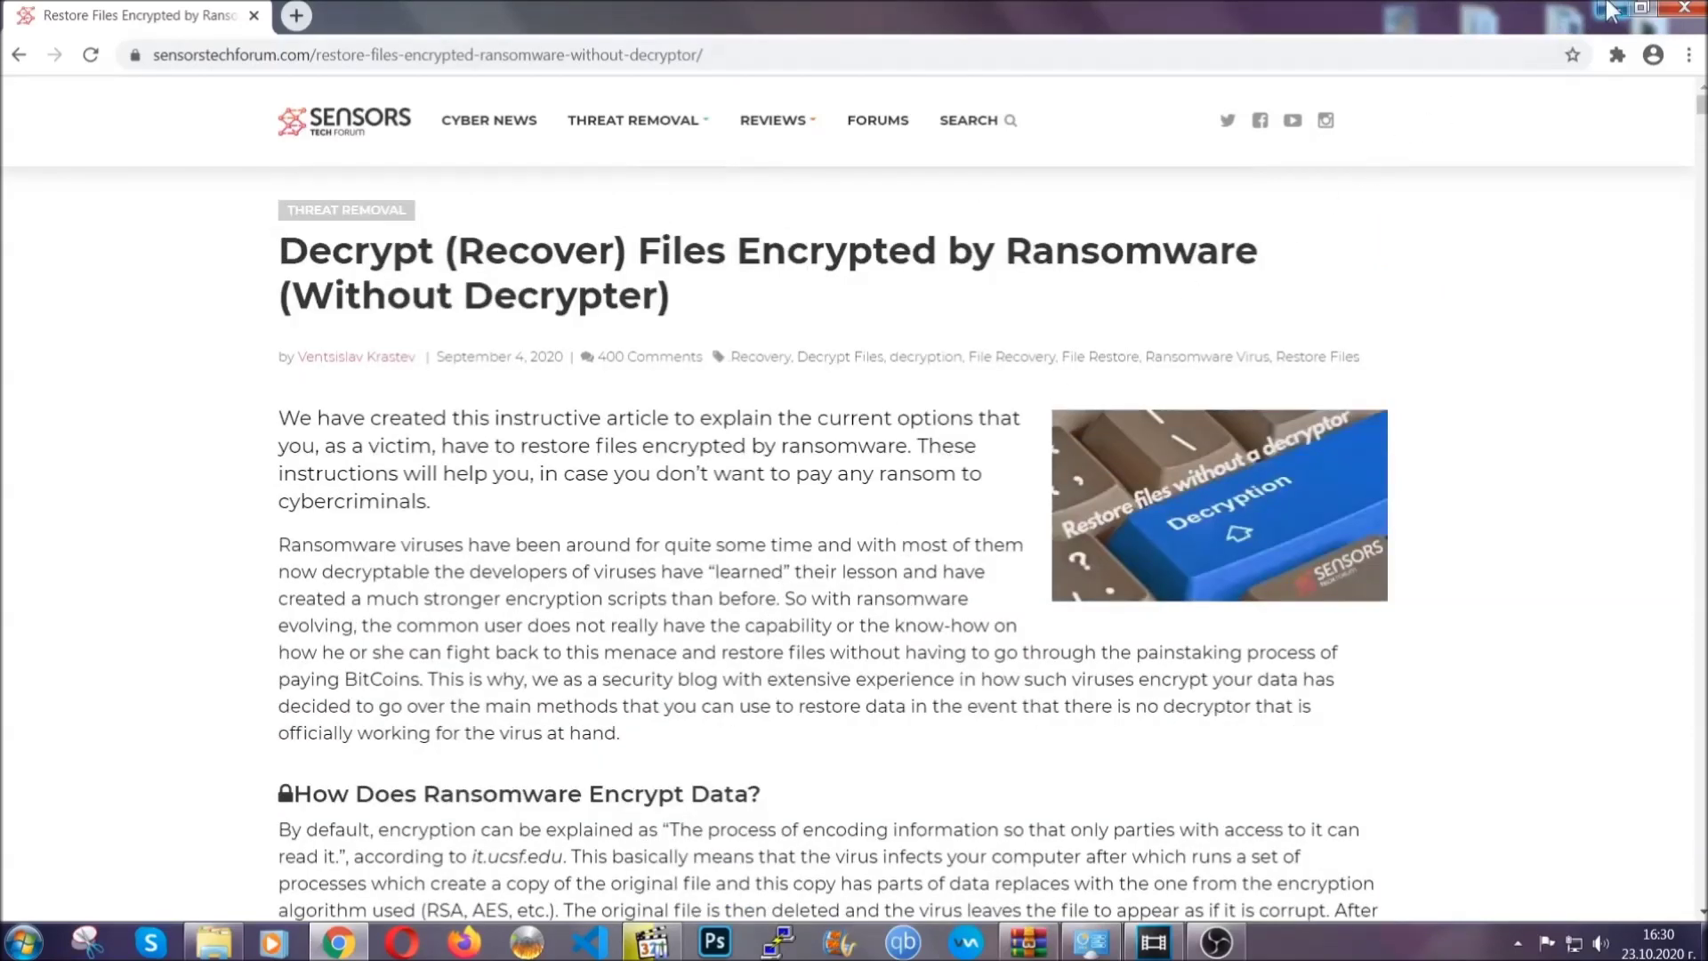
pyautogui.click(1605, 7)
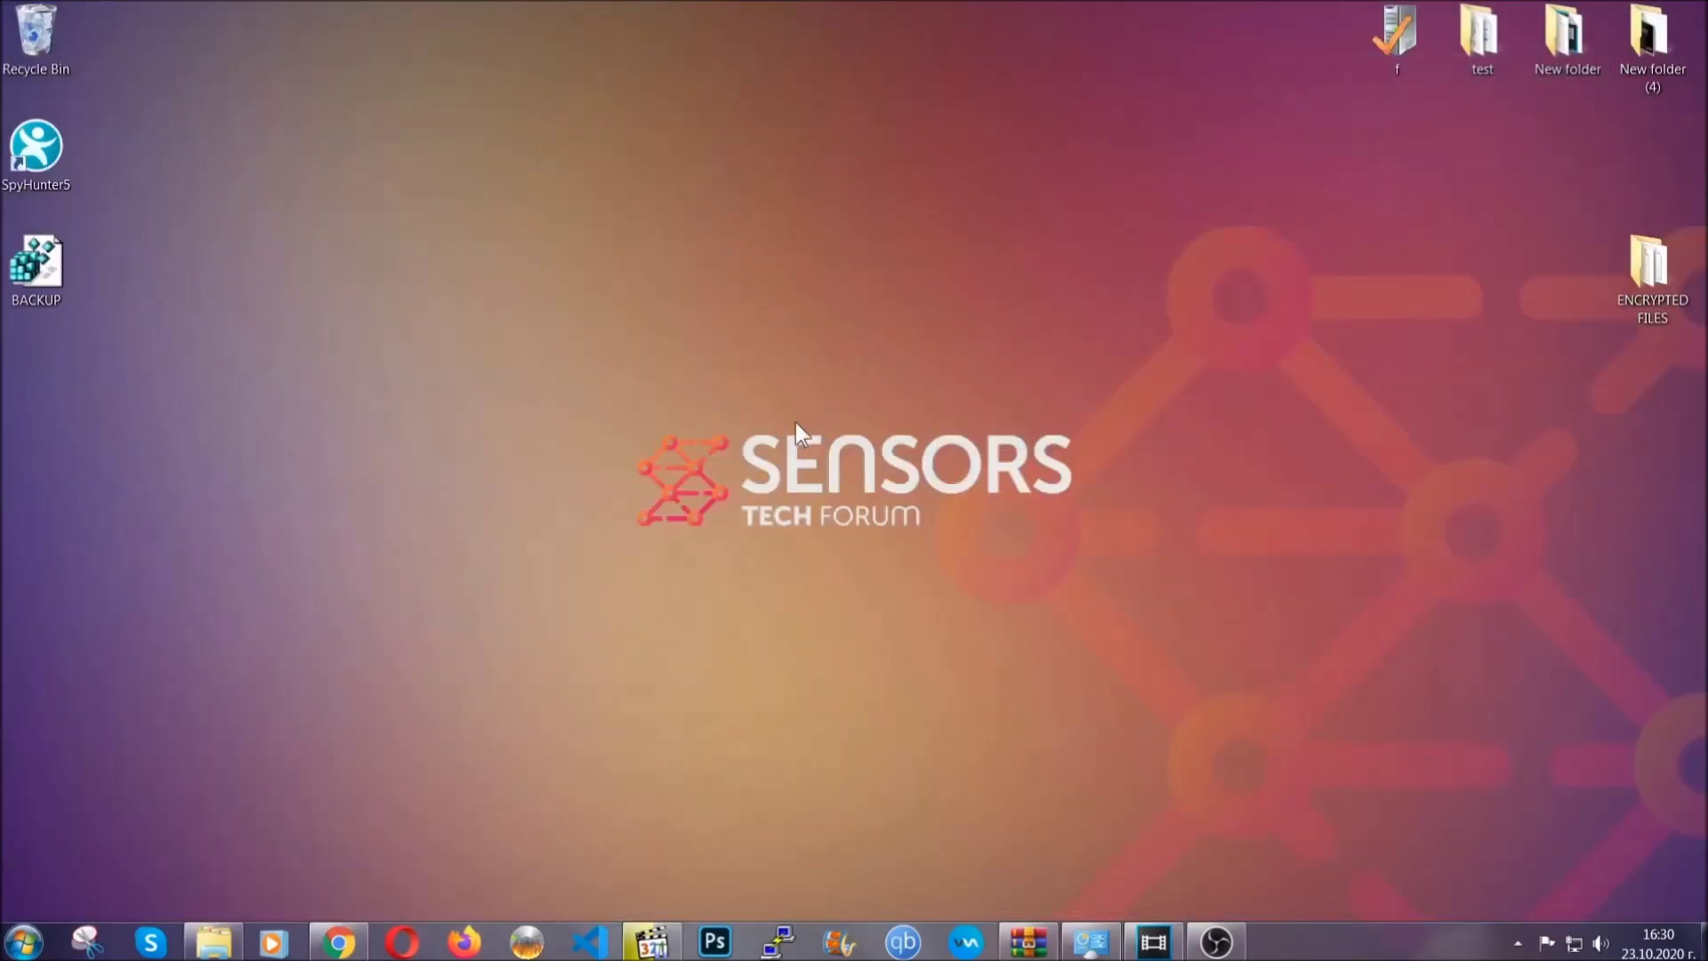